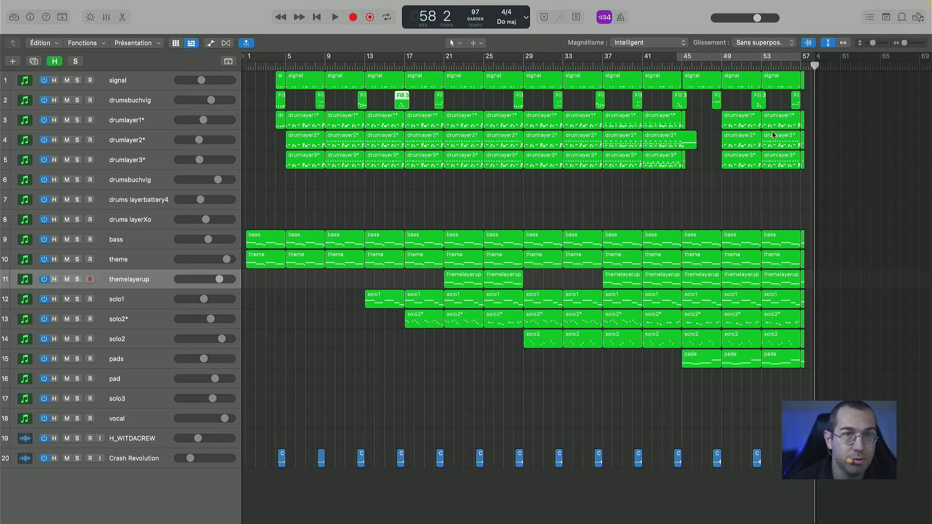
# - Show the channel strip of the bass track and open its Kontakt 7 instrument
pyautogui.click(143, 243)
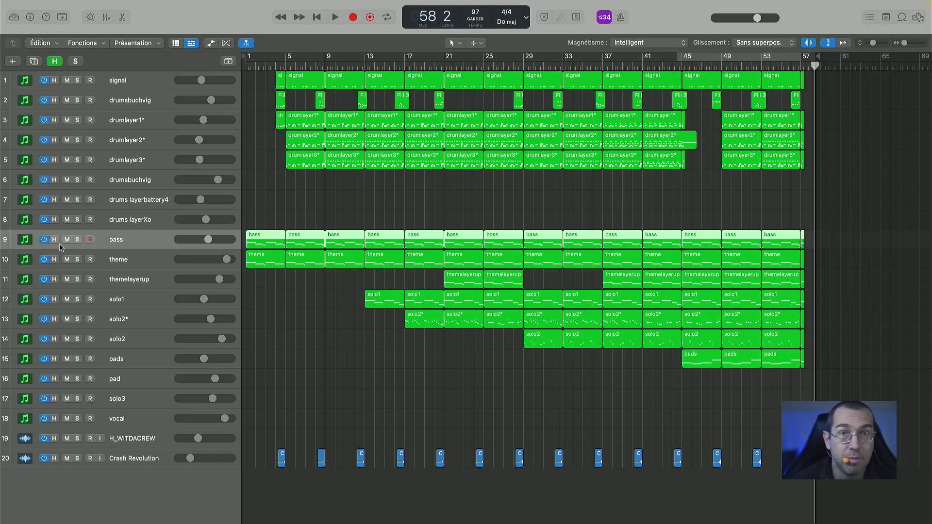
pyautogui.press('i')
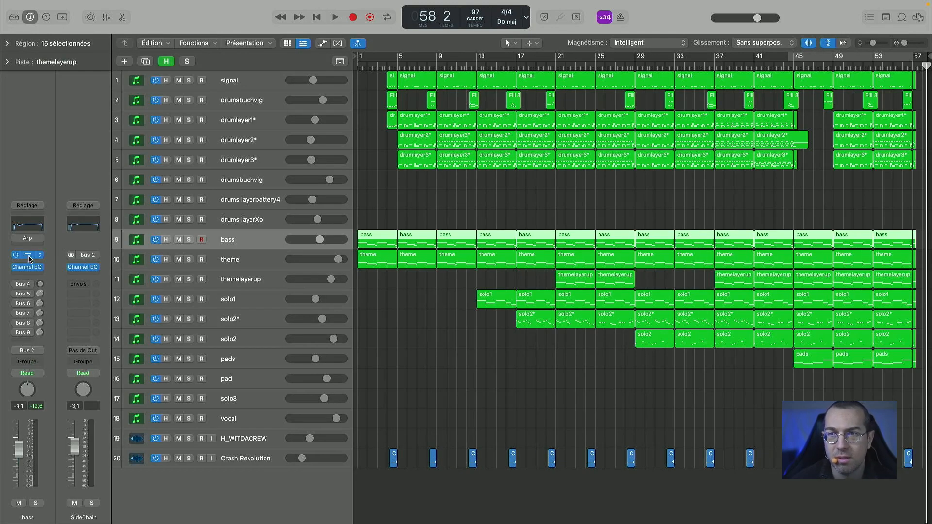
pyautogui.click(28, 255)
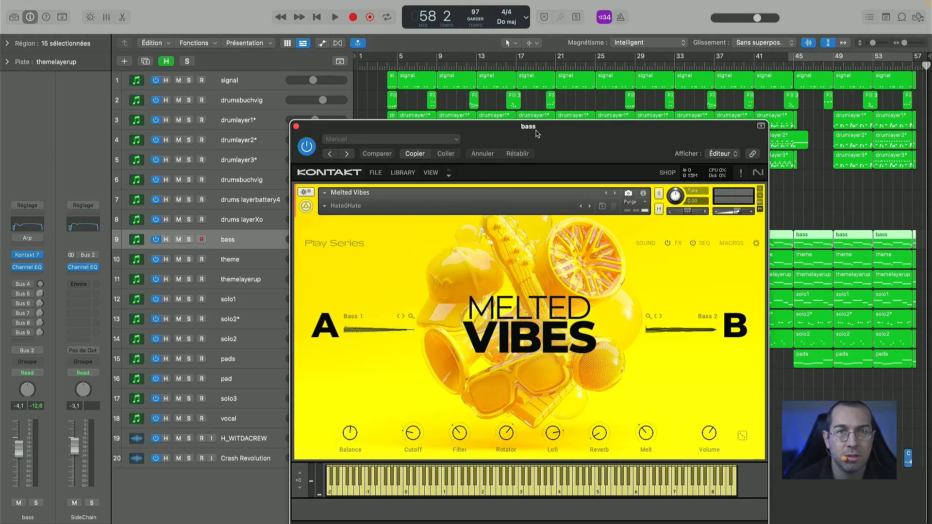
pyautogui.moveTo(537, 133); pyautogui.dragTo(519, 77)
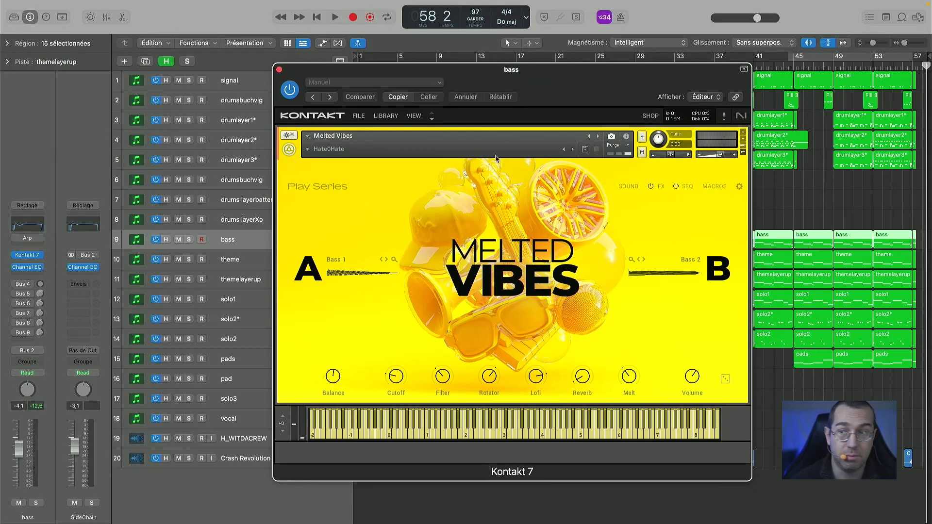
# - Look through the Melted Vibes preset categories, including Bass, Keys and Organ, without changing the loaded preset
pyautogui.click(308, 153)
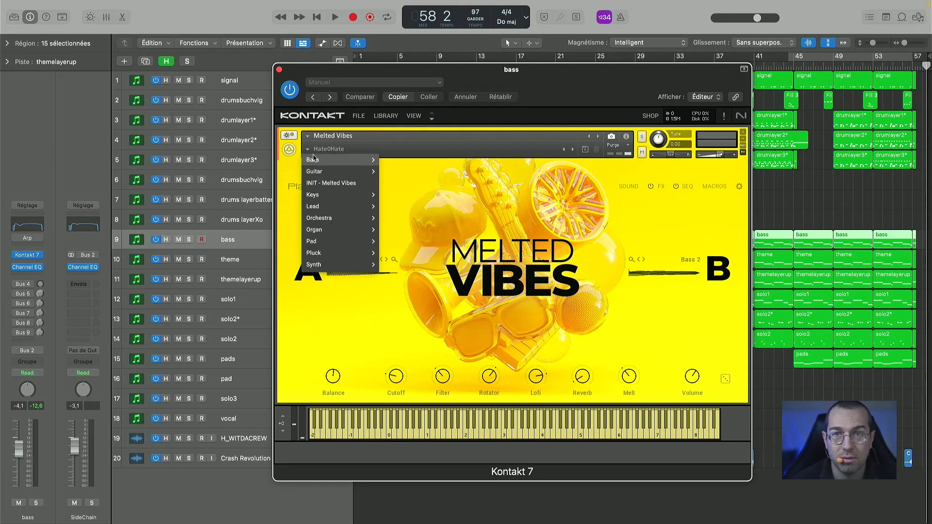
pyautogui.moveTo(318, 171)
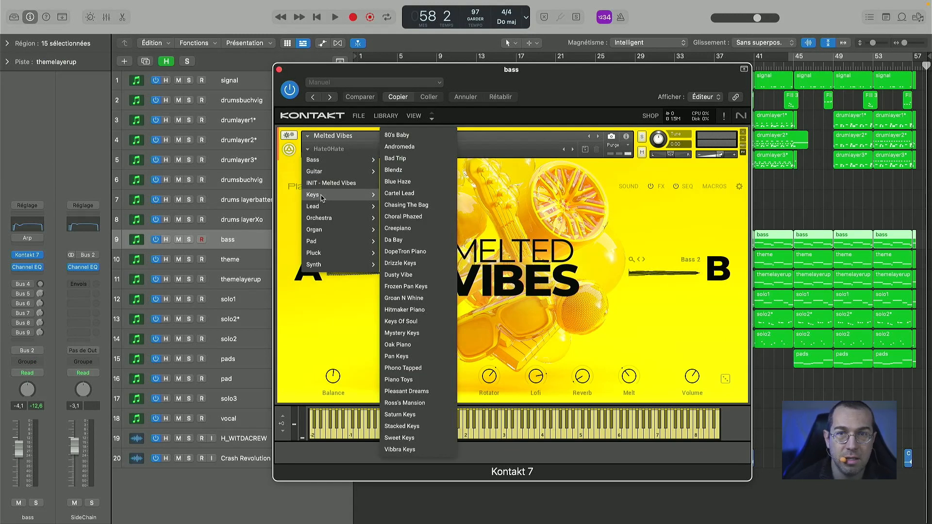
pyautogui.moveTo(334, 219)
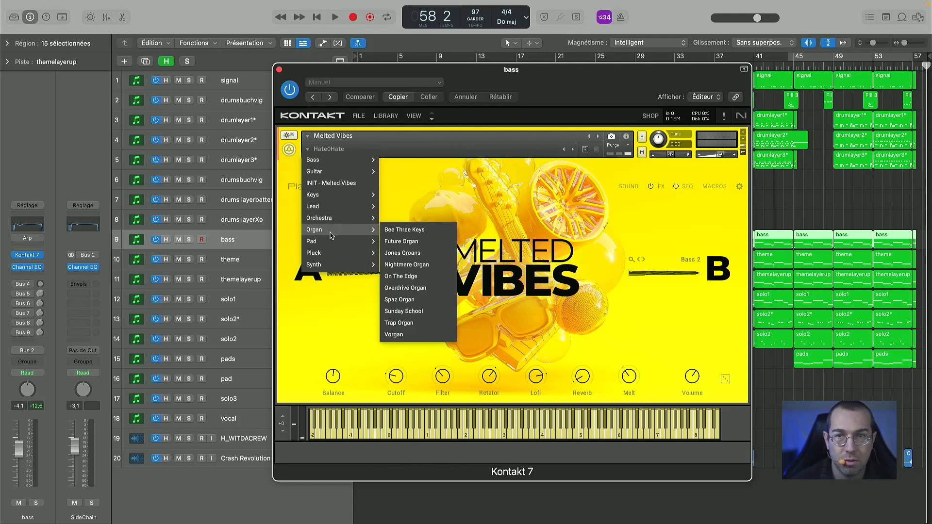
pyautogui.moveTo(326, 257)
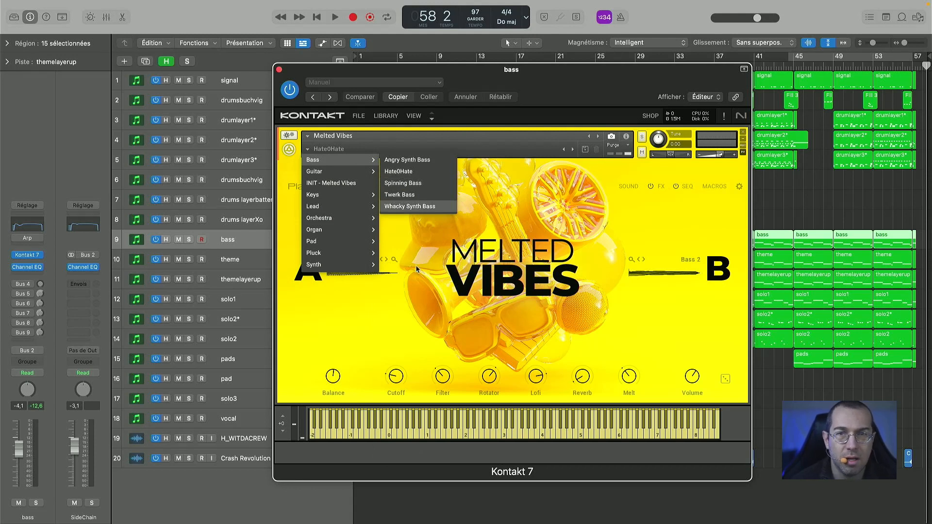
pyautogui.click(322, 328)
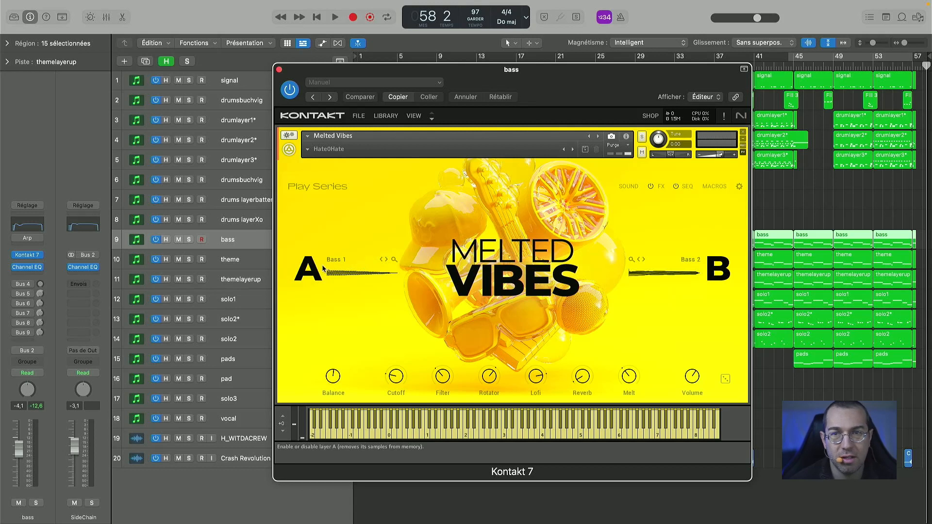
# - Look through all pages of the sound source browser for layer A, keeping the current source
pyautogui.click(394, 258)
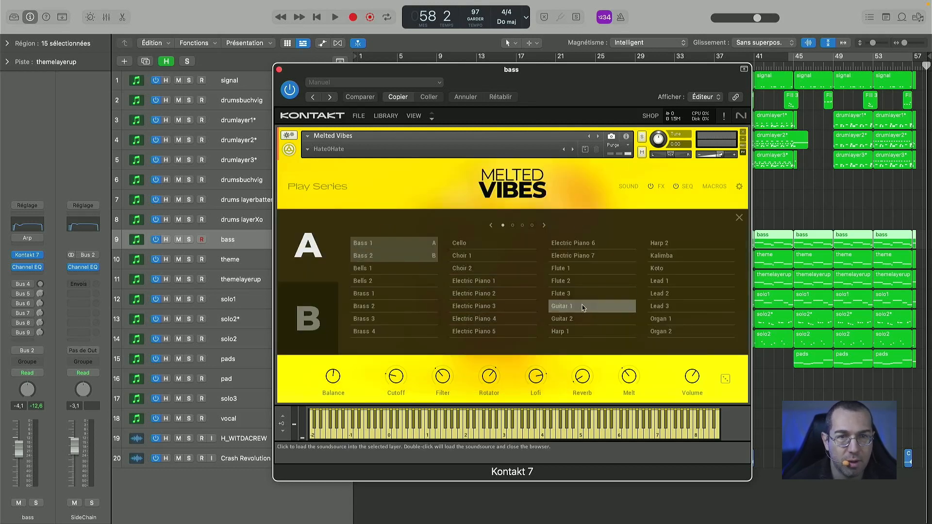
pyautogui.click(544, 225)
pyautogui.click(544, 225)
pyautogui.click(544, 226)
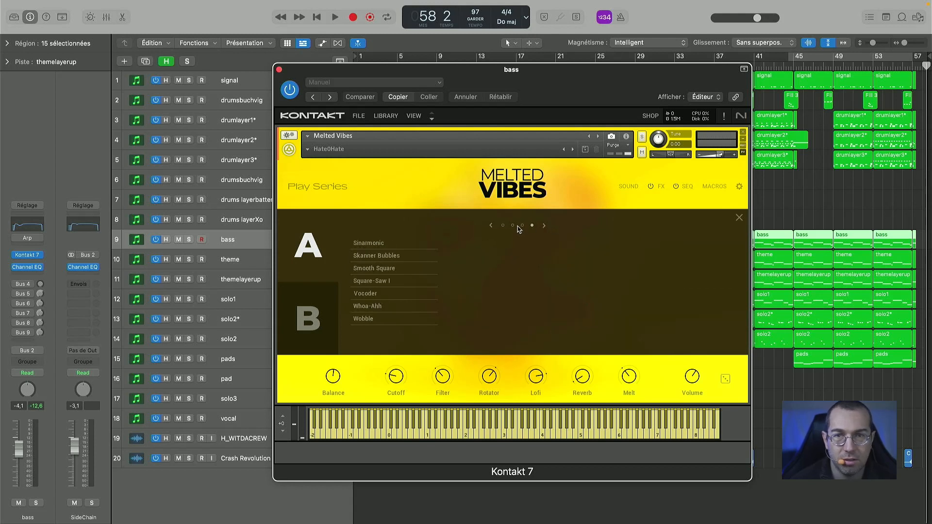
pyautogui.click(490, 225)
pyautogui.click(490, 227)
pyautogui.click(491, 227)
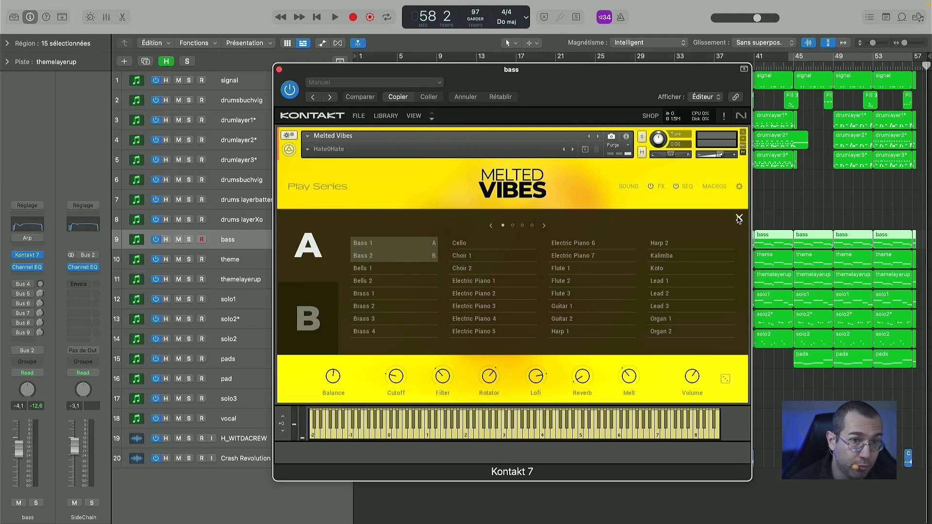
pyautogui.click(738, 218)
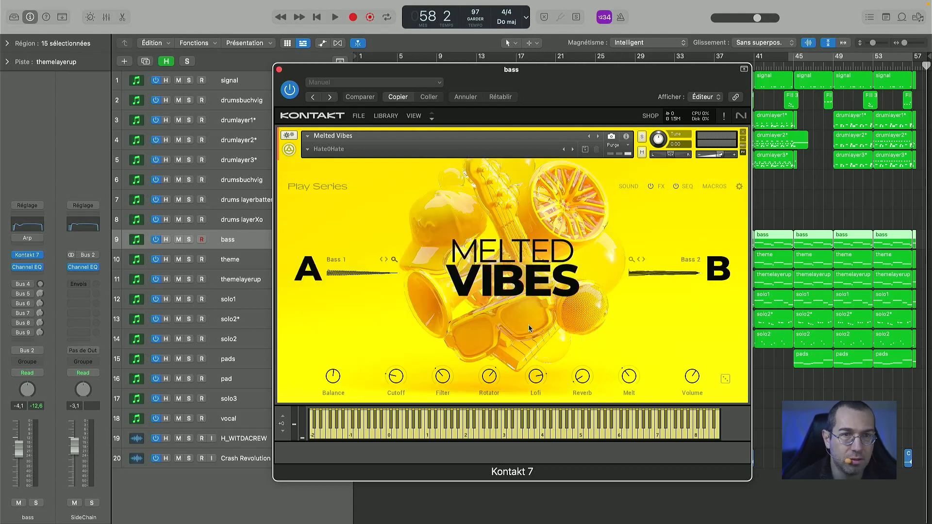
# - Examine the sequencer page of the bass instrument, including its pitch and velocity lanes, and close the instrument
pyautogui.click(688, 186)
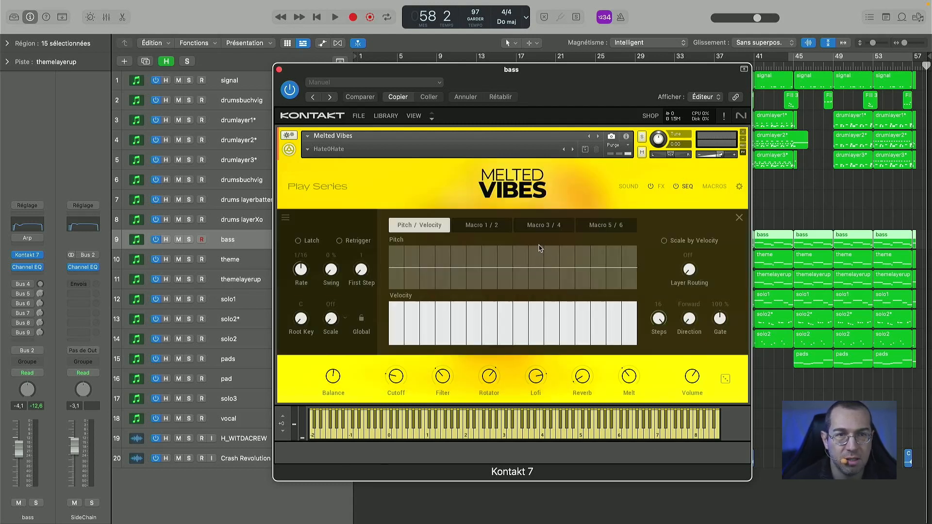
pyautogui.click(739, 218)
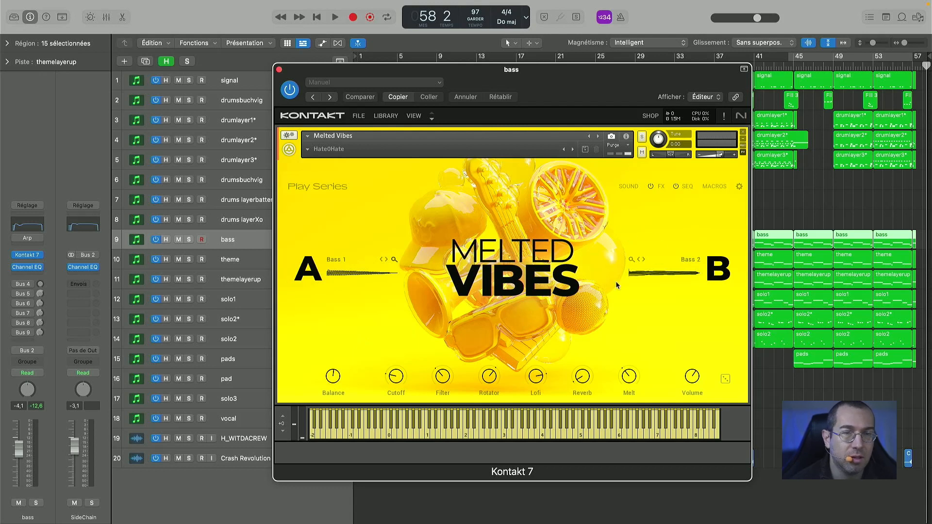
pyautogui.click(279, 70)
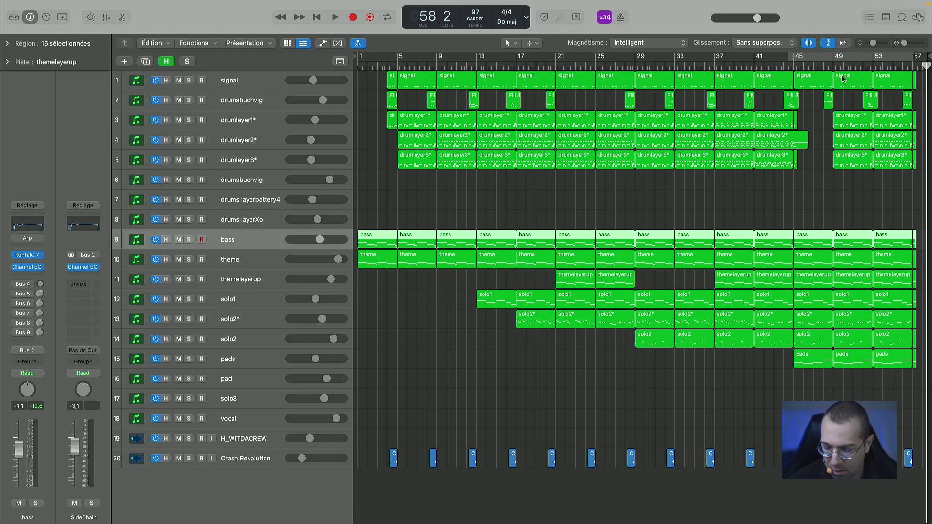
# - Enable cycle playback and move the start of the cycle range to bar 49
pyautogui.press('c')
pyautogui.moveTo(792, 58); pyautogui.dragTo(834, 58)
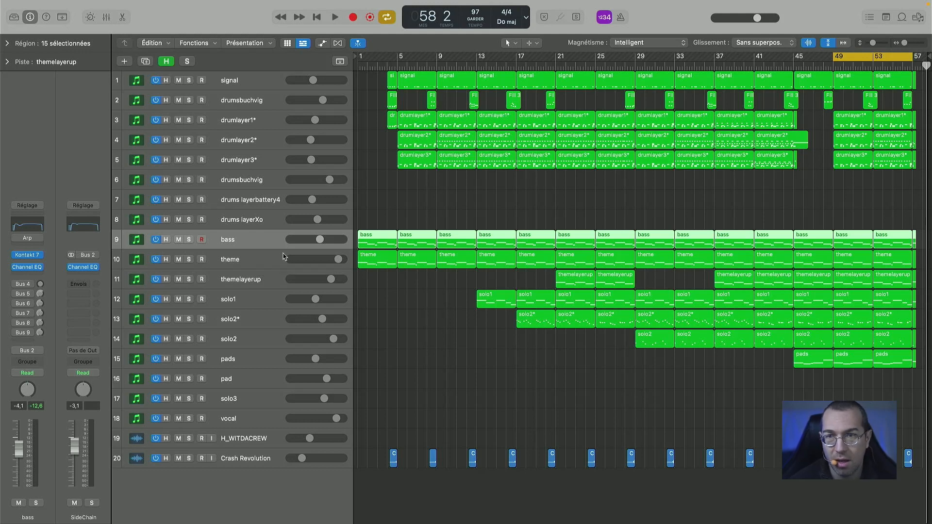
# - Solo the theme track and open its Kontakt 7 instrument with the Arp Dreams preset
pyautogui.click(260, 265)
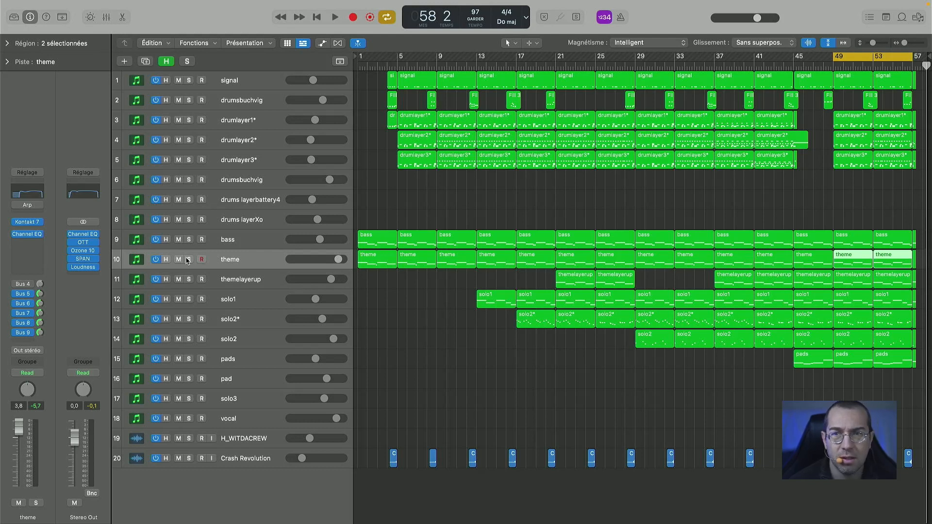
pyautogui.click(189, 259)
pyautogui.press('Left')
pyautogui.click(27, 222)
pyautogui.press('Left')
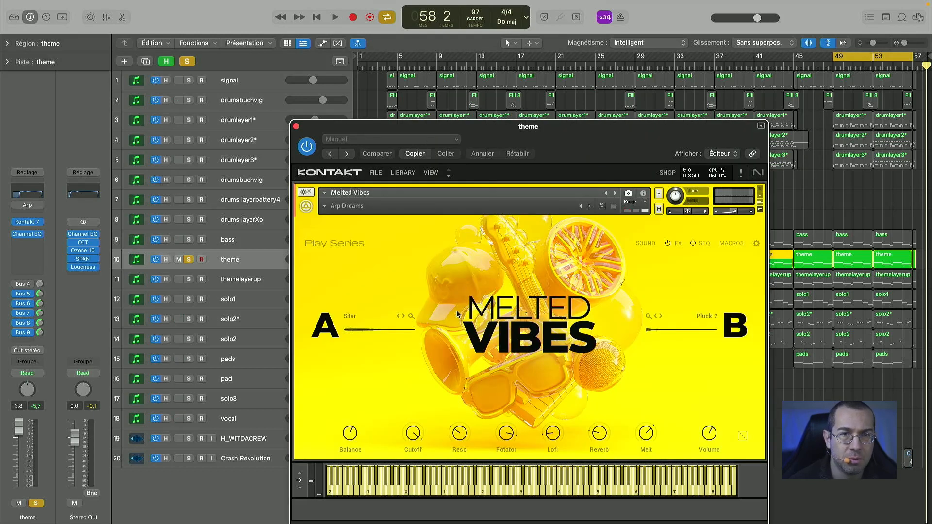
pyautogui.moveTo(566, 138); pyautogui.dragTo(538, 73)
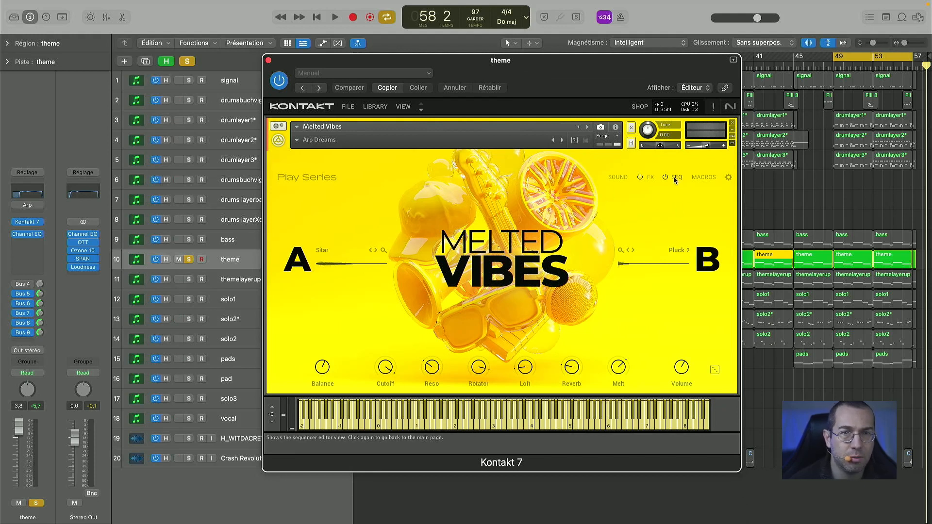
# - Play the soloed theme from bar 49, stop playback and close its instrument
pyautogui.press('space')
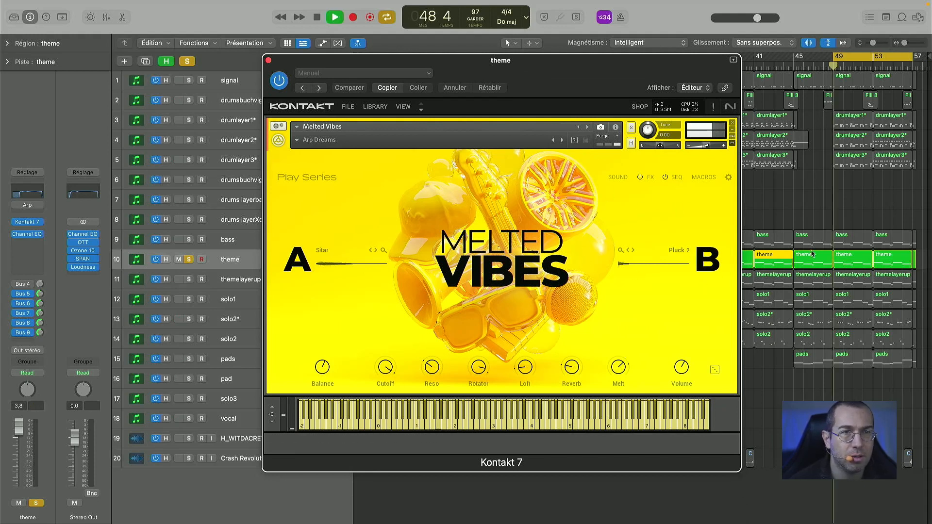
pyautogui.press('space')
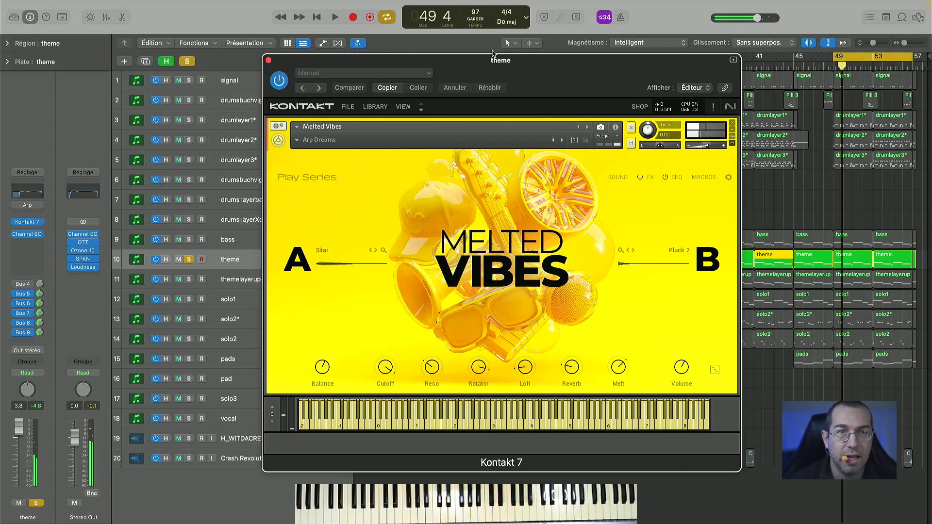
pyautogui.click(269, 61)
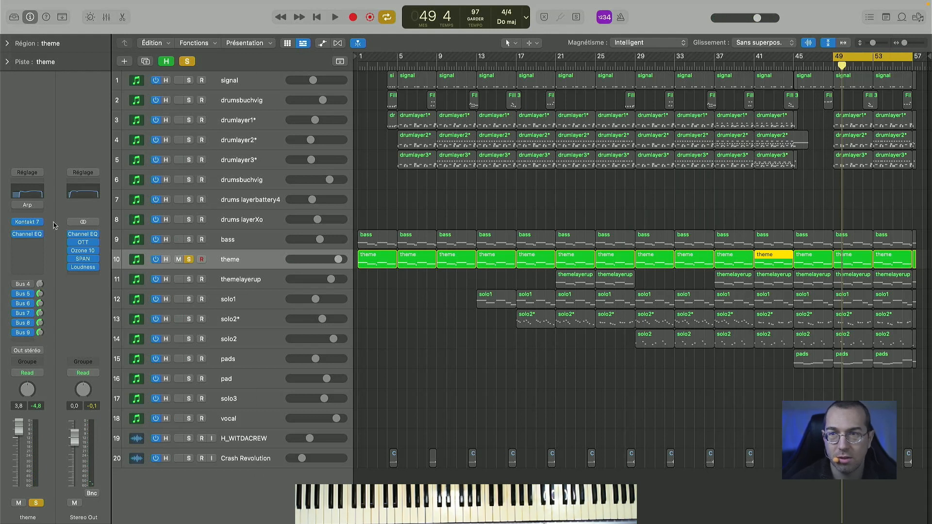
# - Reopen the theme track's Kontakt 7 instrument, listen to the theme again, and close it
pyautogui.click(28, 223)
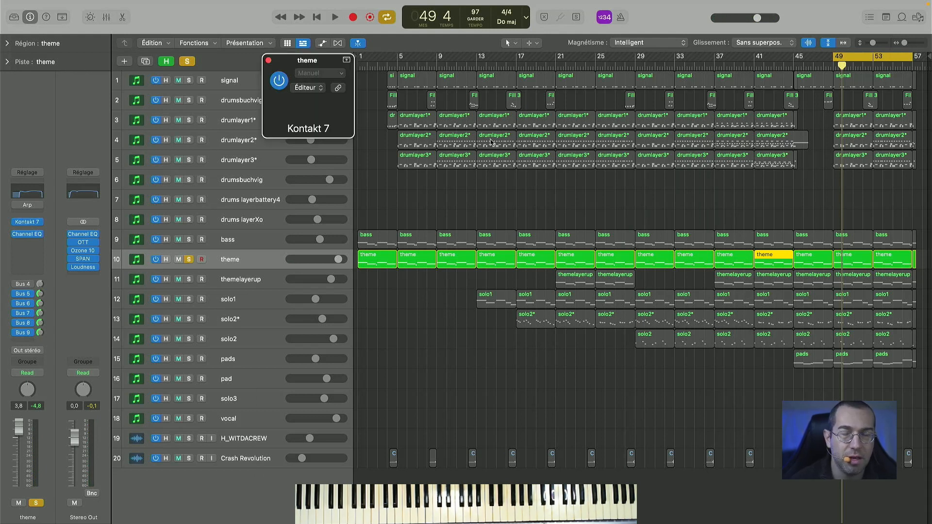
pyautogui.press('space')
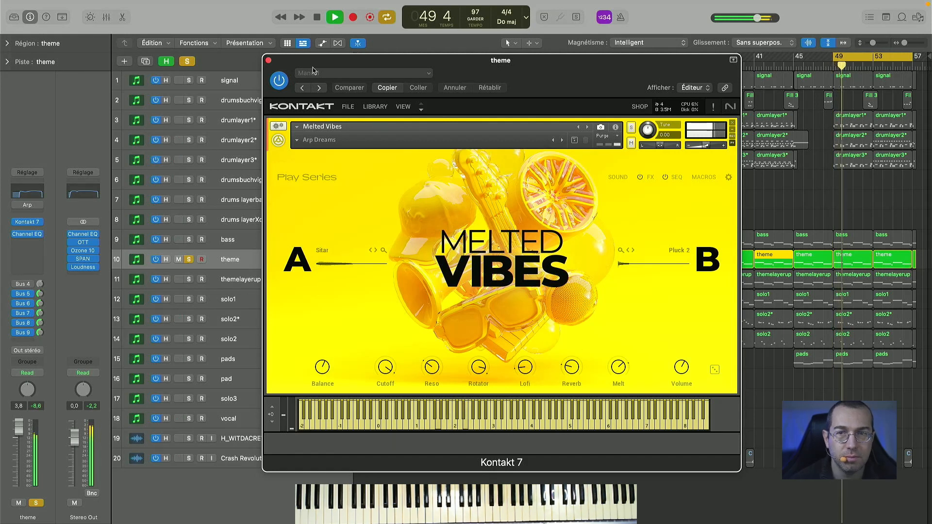
pyautogui.press('space')
pyautogui.click(268, 60)
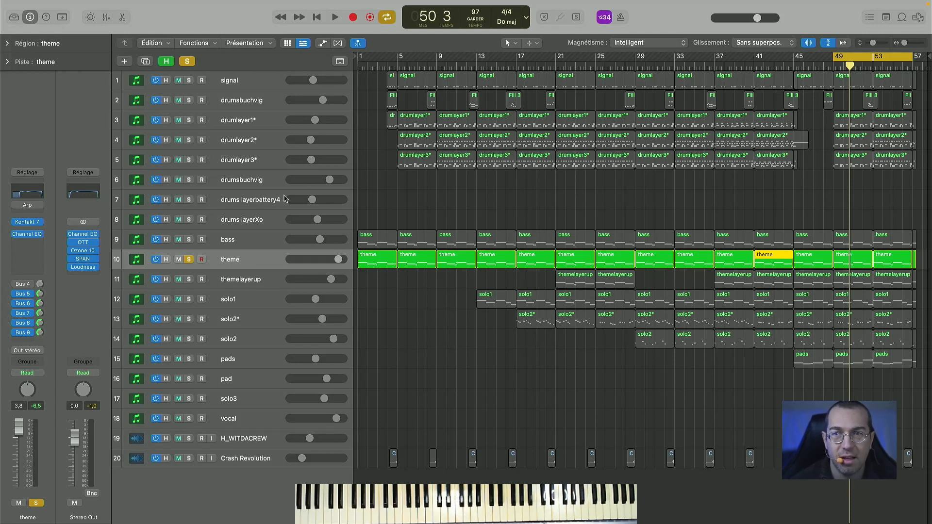
# - Remove the solo from the theme track and solo the bass and signal tracks instead
pyautogui.click(244, 244)
pyautogui.click(189, 259)
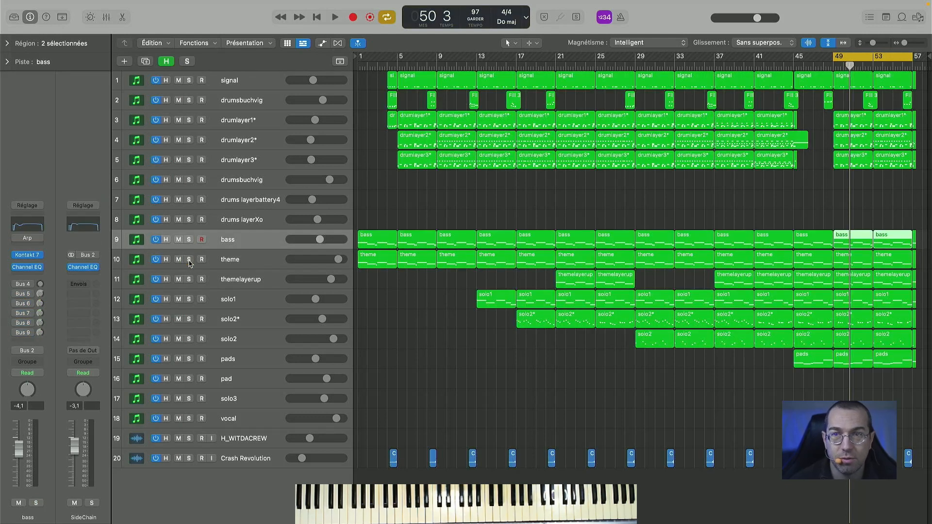
pyautogui.click(189, 240)
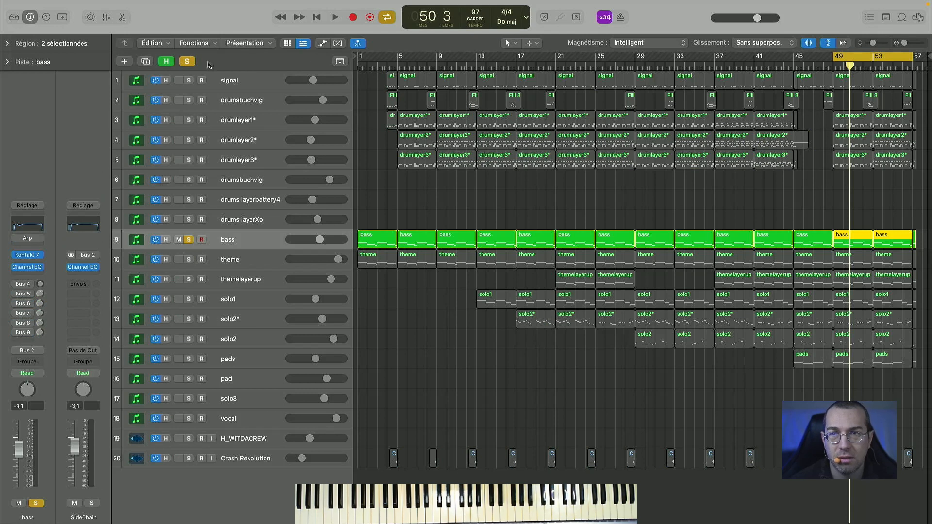
pyautogui.click(189, 80)
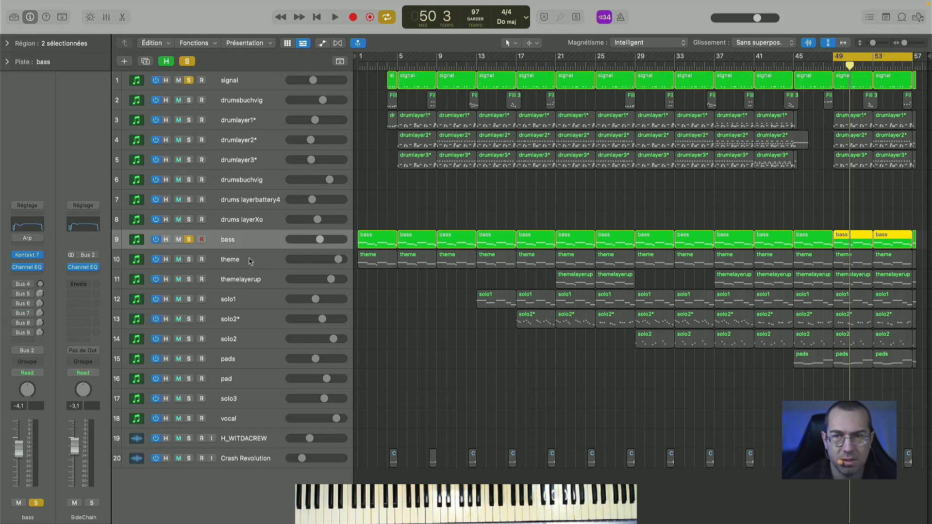
# - Open the bass track's Kontakt 7 instrument and view the available Bass presets, keeping Hate0Hate
pyautogui.click(28, 256)
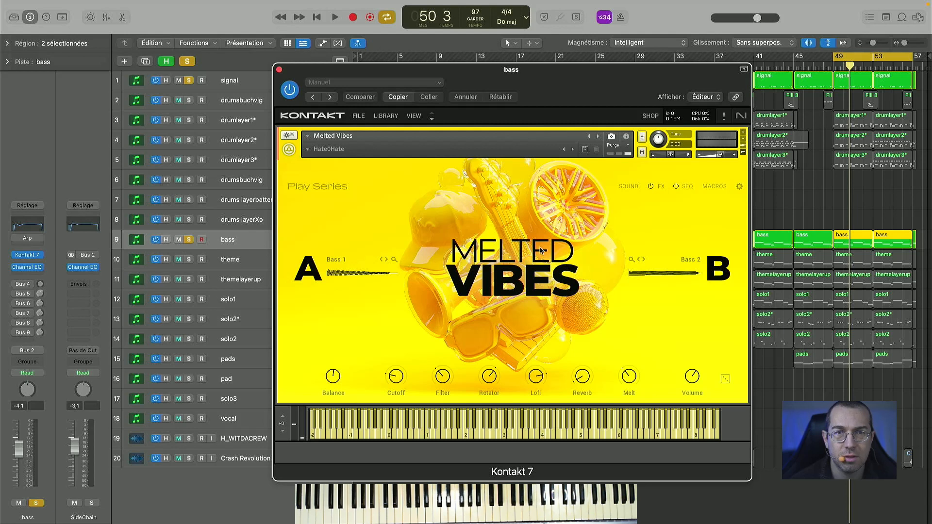
pyautogui.click(309, 154)
pyautogui.moveTo(321, 165)
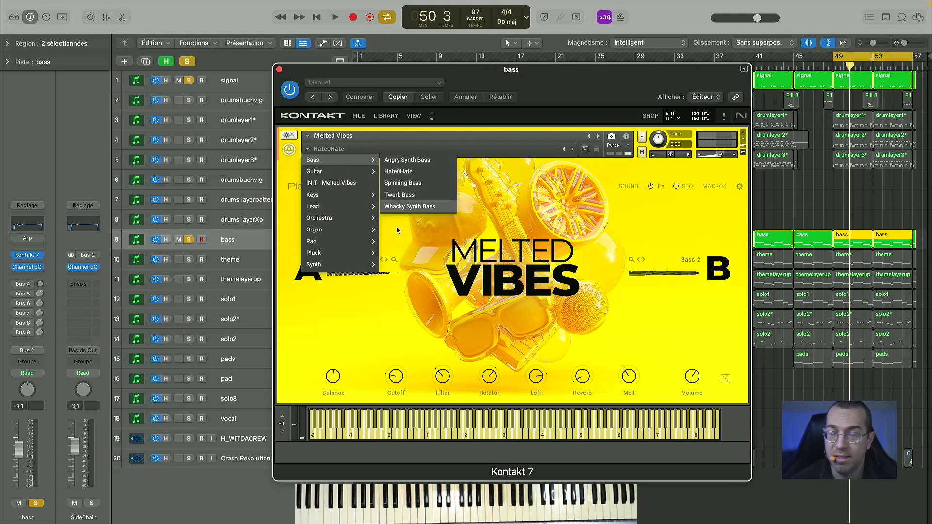
pyautogui.click(642, 320)
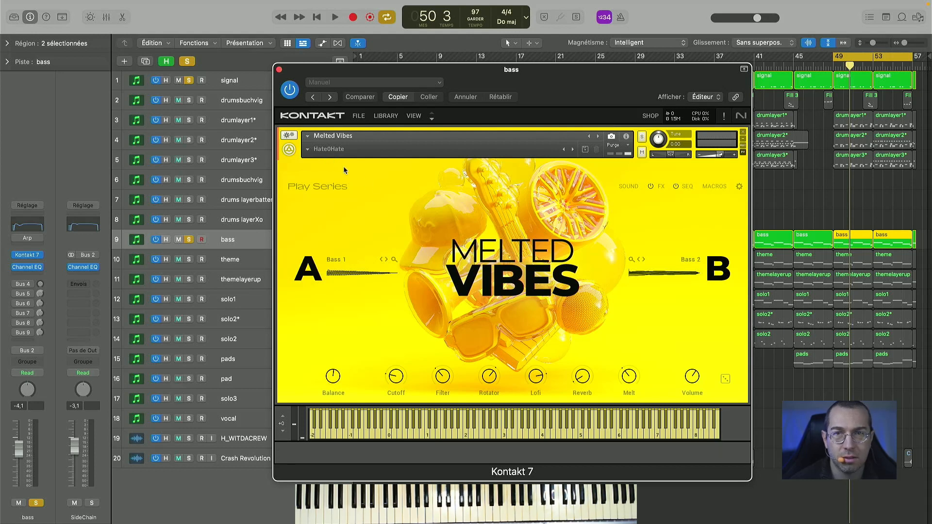
# - Play the soloed bass and signal tracks together, select the signal track, and stop playback
pyautogui.press('space')
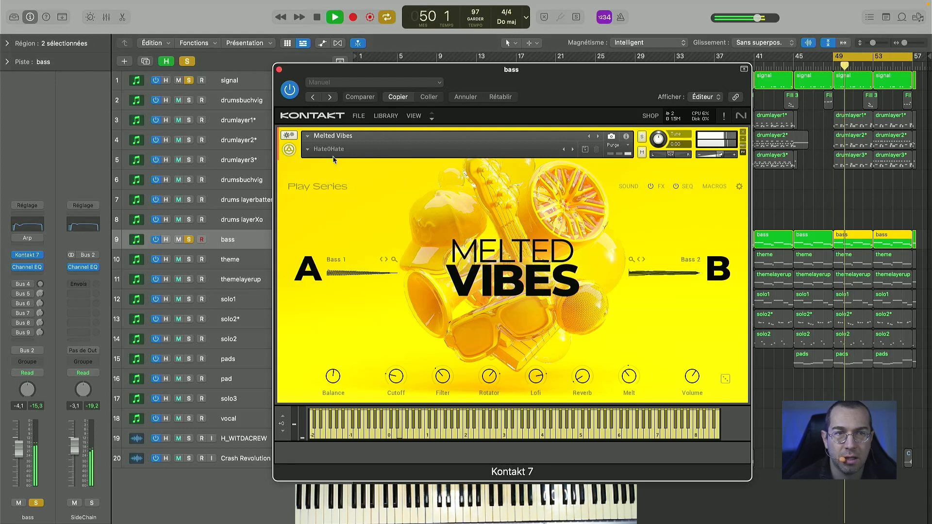
pyautogui.click(233, 81)
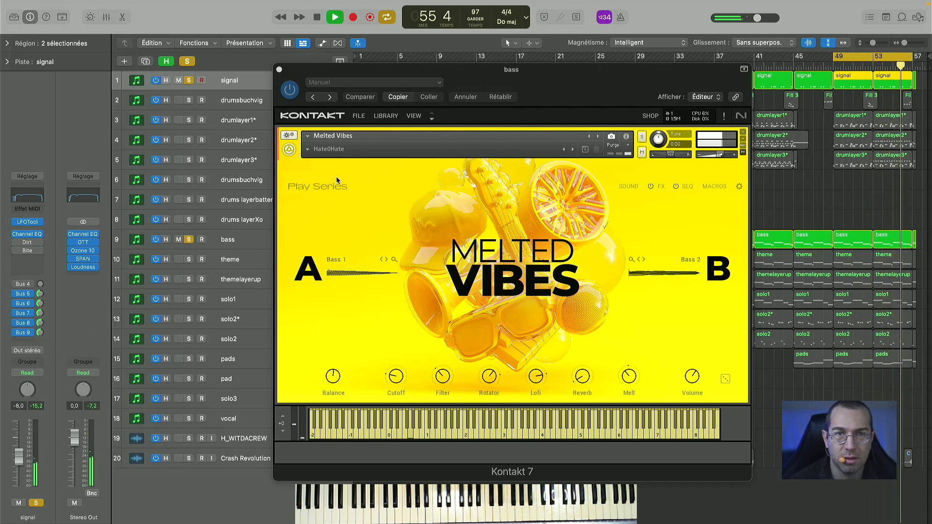
pyautogui.press('space')
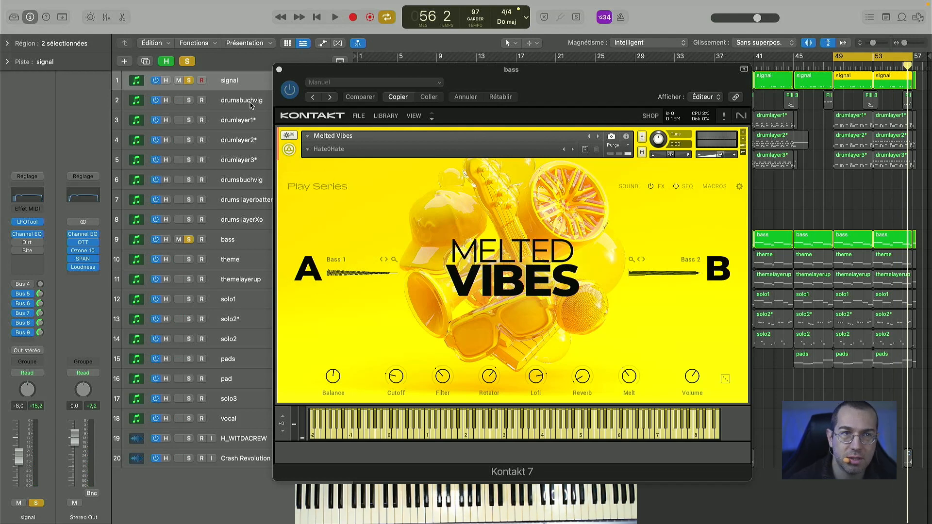
# - Switch on and open the Dirt effect on the signal track, and listen to the soloed signal and bass tracks with it
pyautogui.press('space')
pyautogui.press('space')
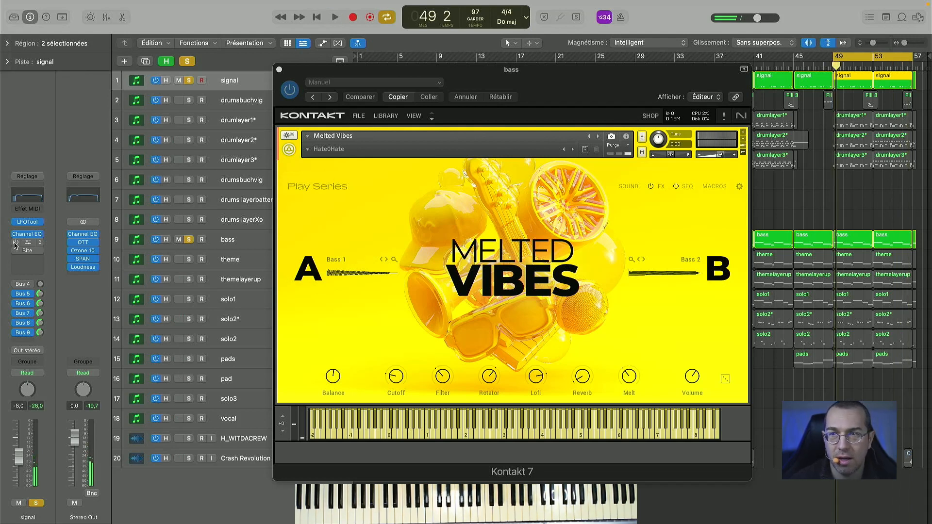
pyautogui.click(30, 243)
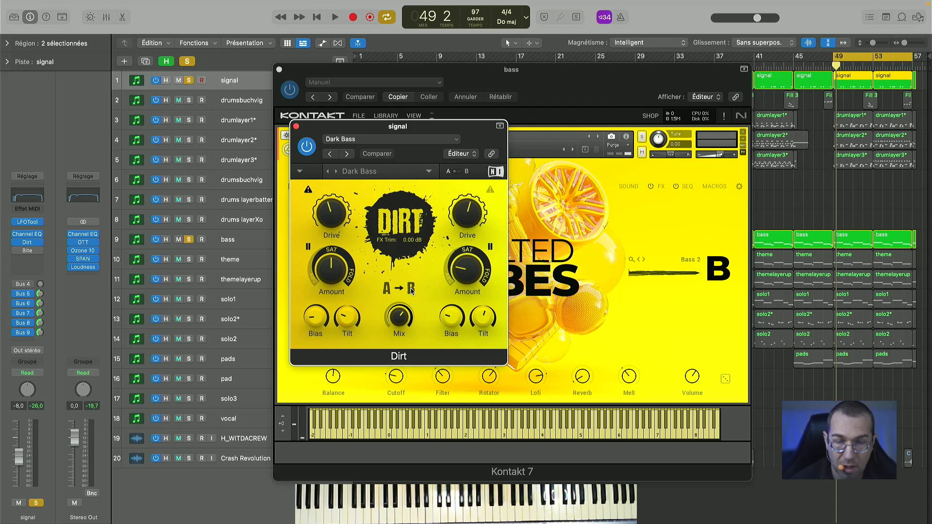
pyautogui.press('space')
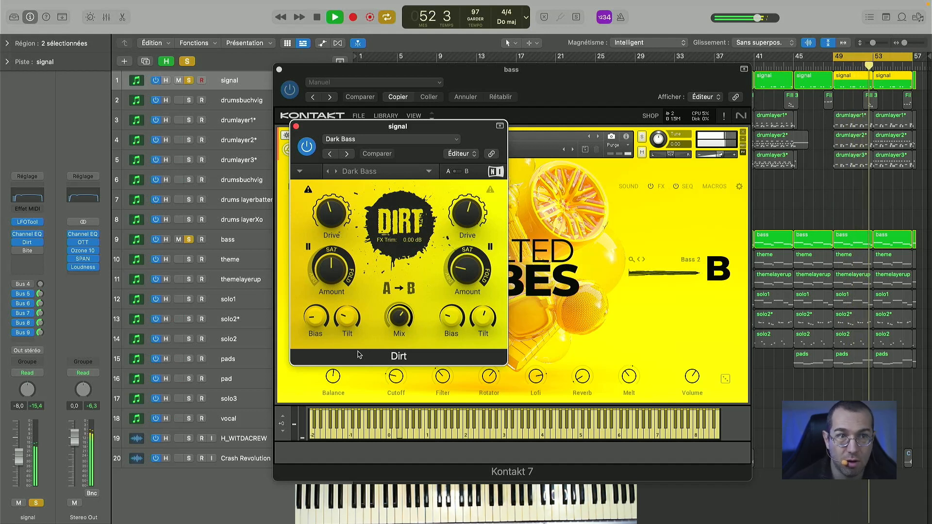
pyautogui.press('space')
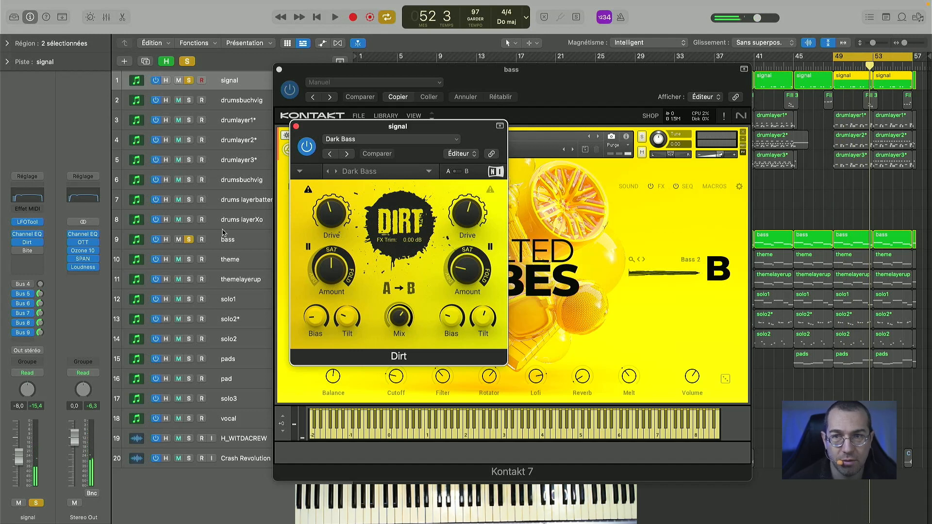
# - Solo the theme track too, compare playback with Dirt bypassed and active, and close the Dirt effect
pyautogui.click(189, 259)
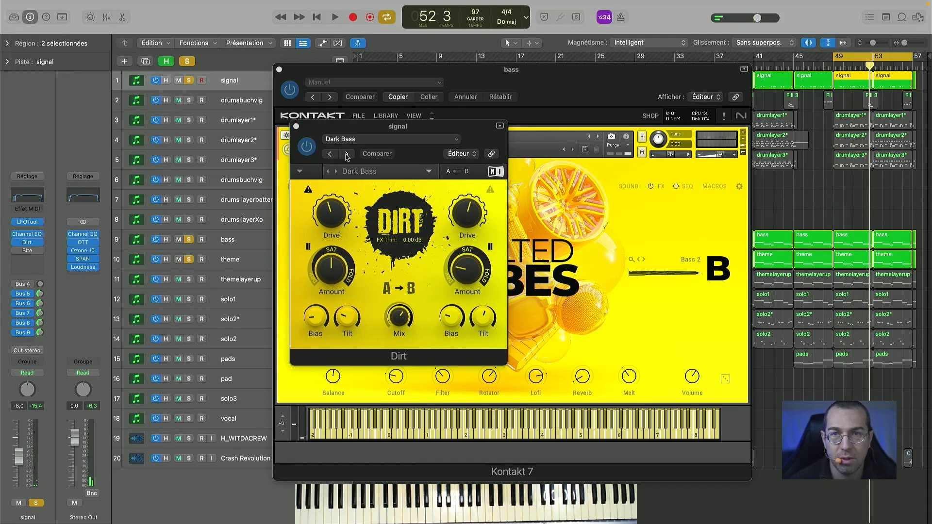
pyautogui.click(307, 147)
pyautogui.press('space')
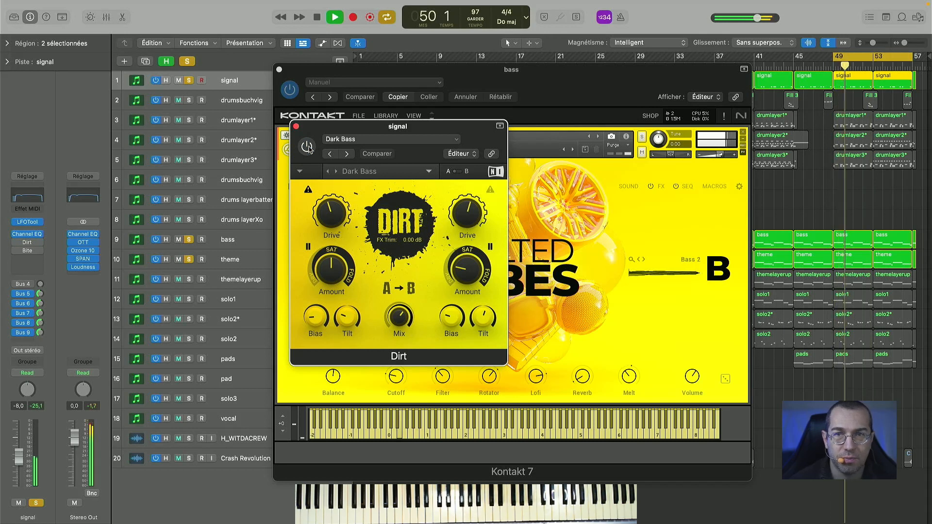
pyautogui.click(308, 147)
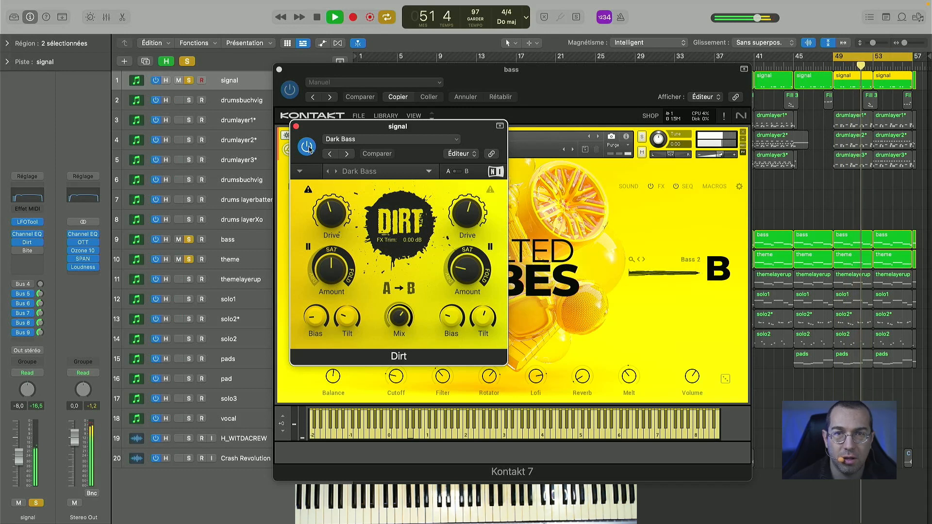
pyautogui.click(297, 126)
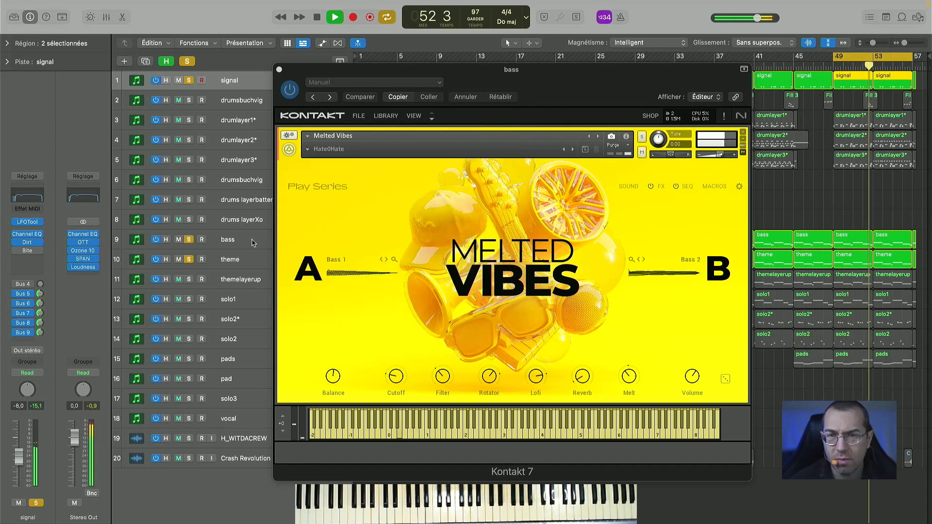
pyautogui.press('space')
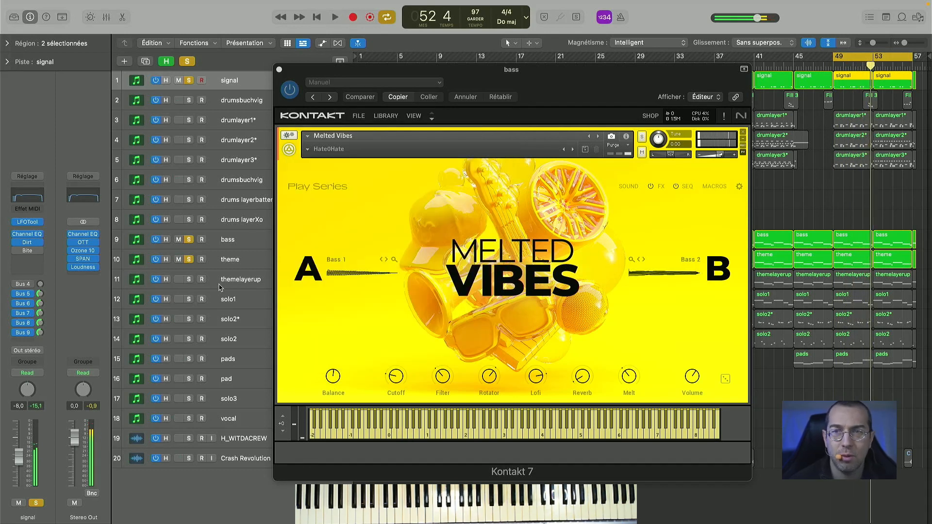
# - Remove the theme track's solo, and switch on and open the Bite effect on the signal track, listening to the soloed tracks with it
pyautogui.click(189, 259)
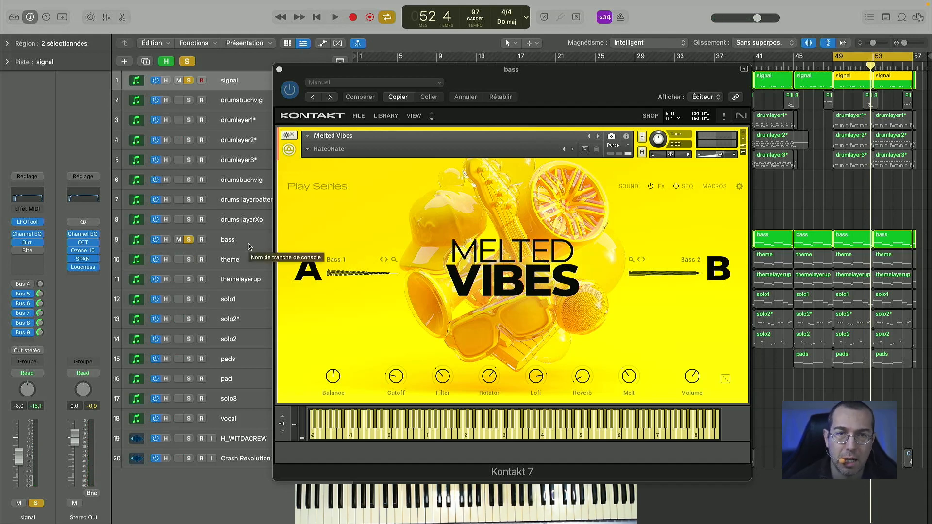
pyautogui.press('space')
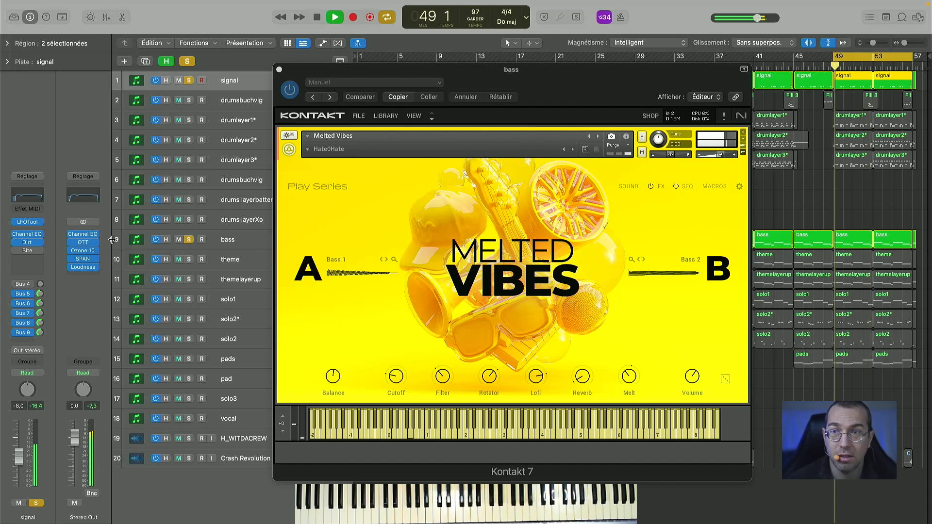
pyautogui.press('space')
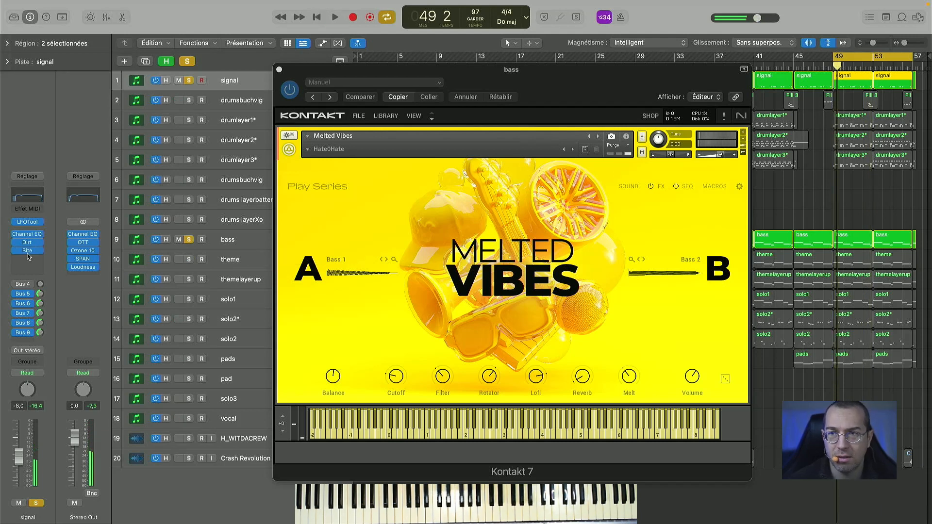
pyautogui.click(27, 255)
pyautogui.click(46, 223)
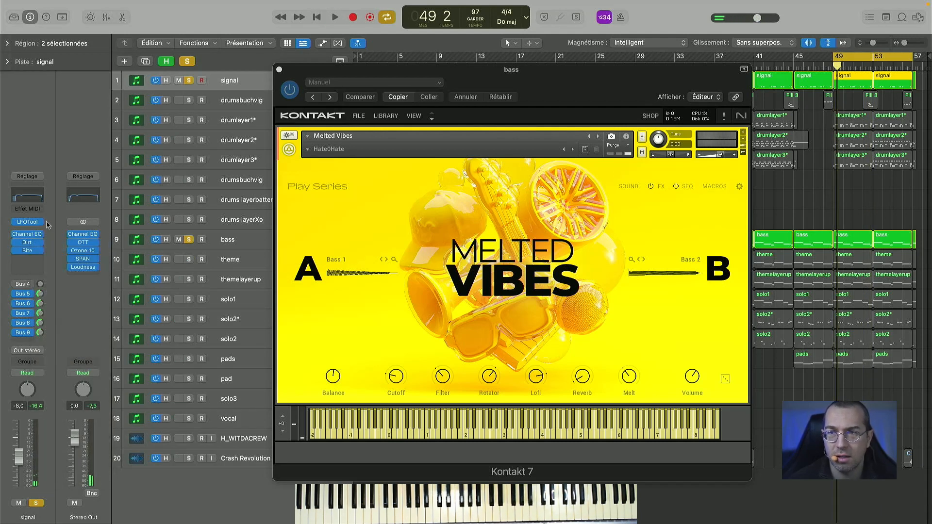
pyautogui.click(27, 251)
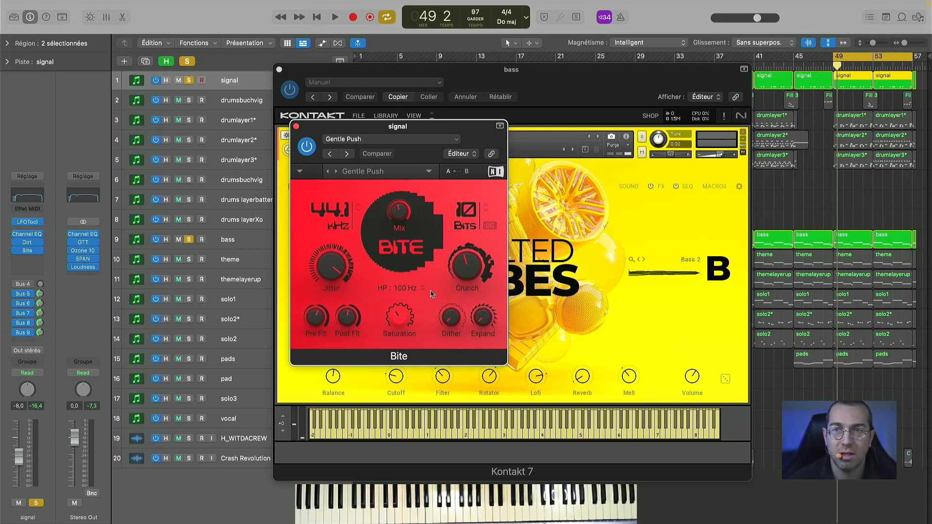
pyautogui.press('space')
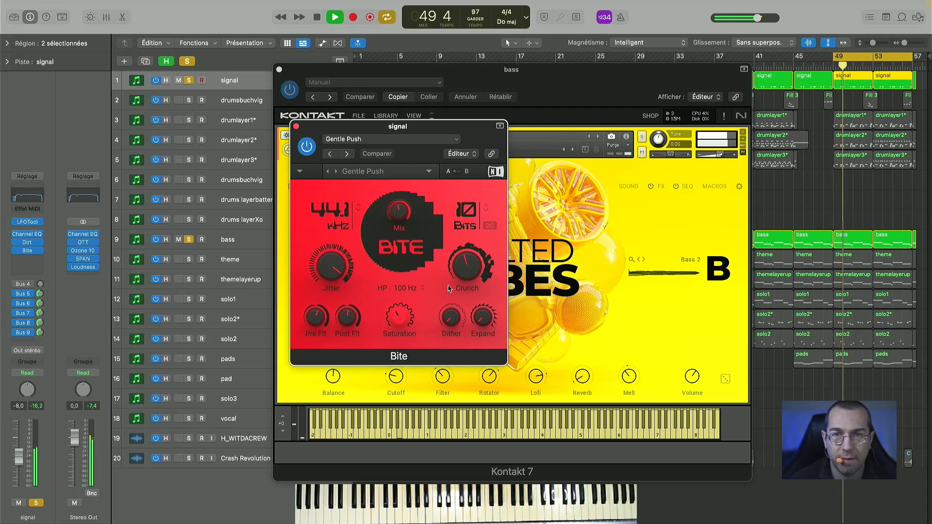
pyautogui.press('space')
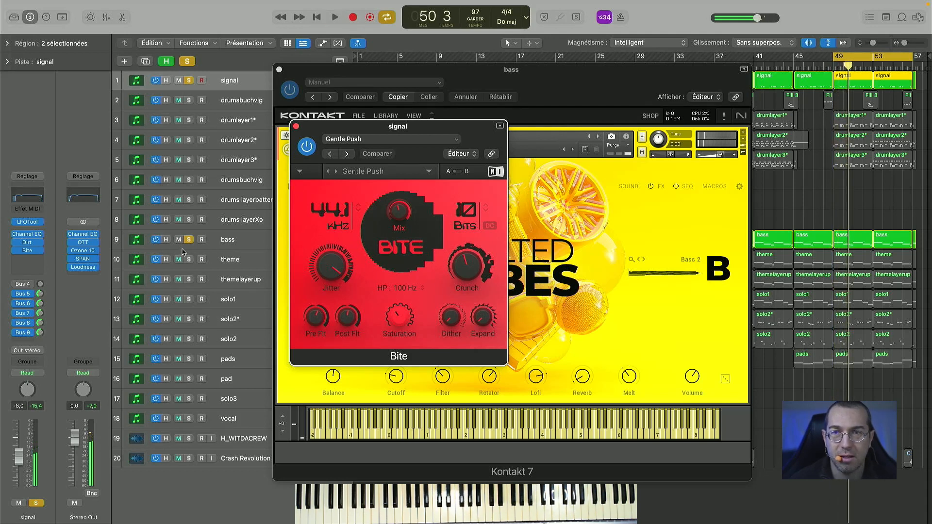
# - Close the Bite effect, solo the theme track to hear it with signal and bass, and close the bass track's Kontakt 7
pyautogui.click(189, 259)
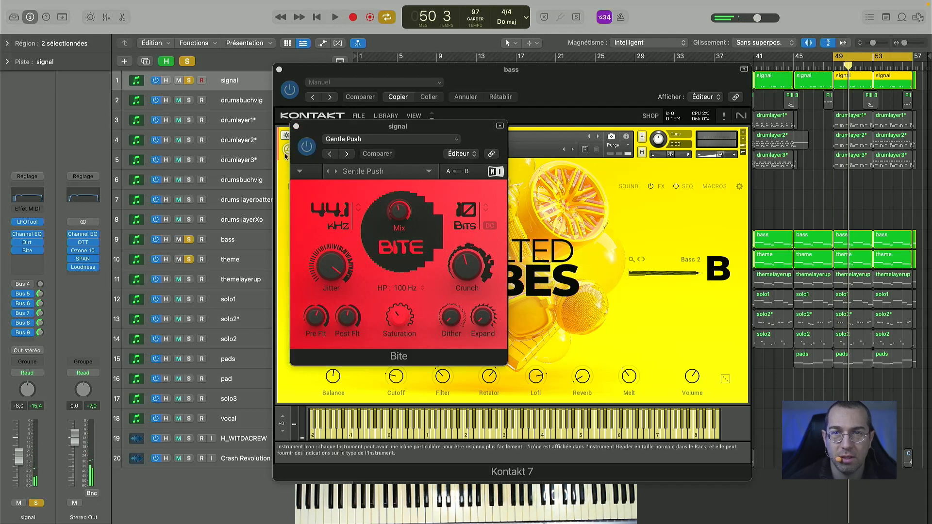
pyautogui.click(295, 126)
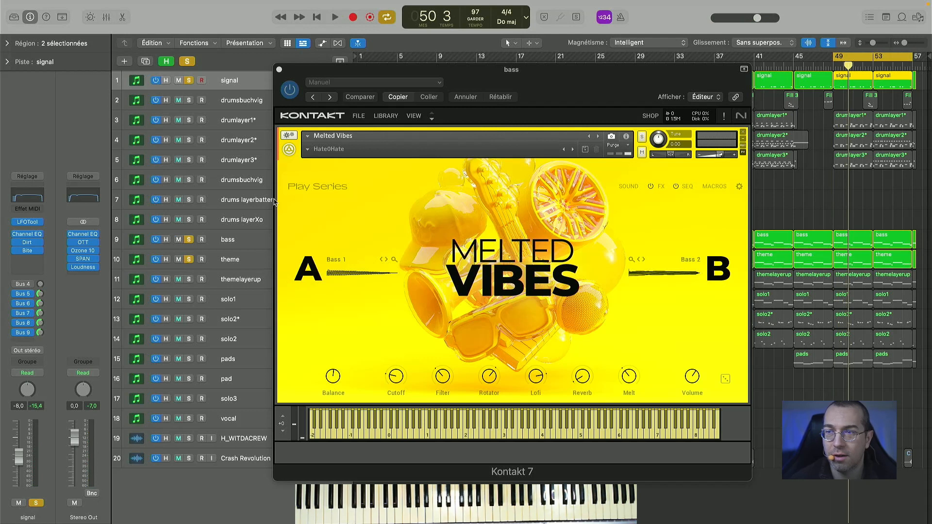
pyautogui.press('space')
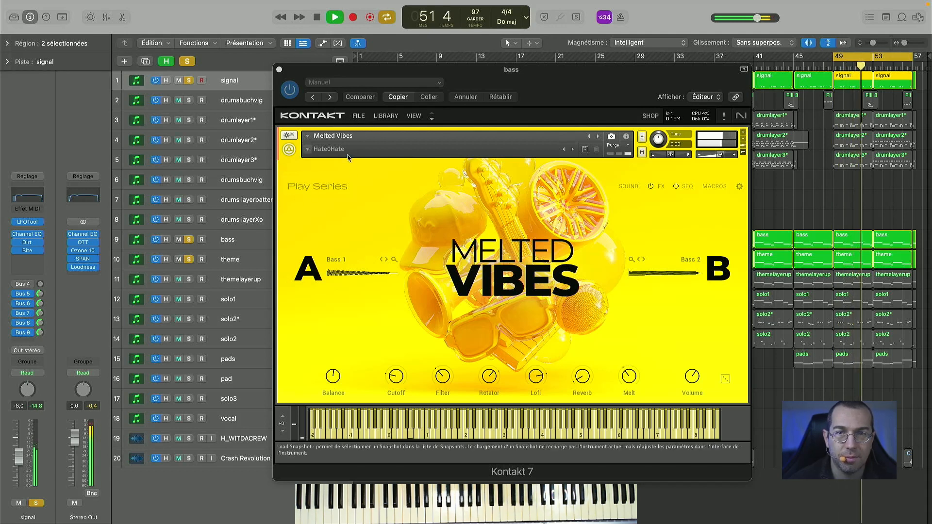
pyautogui.press('space')
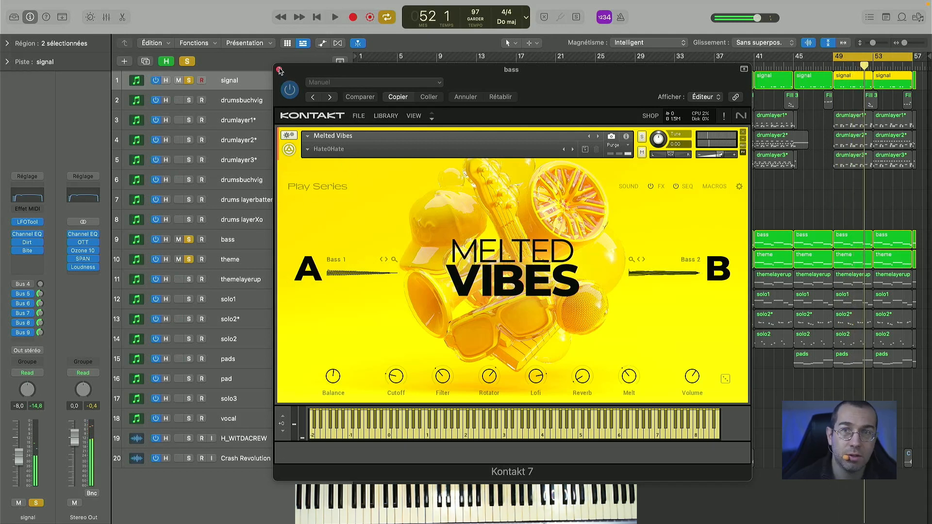
pyautogui.click(279, 71)
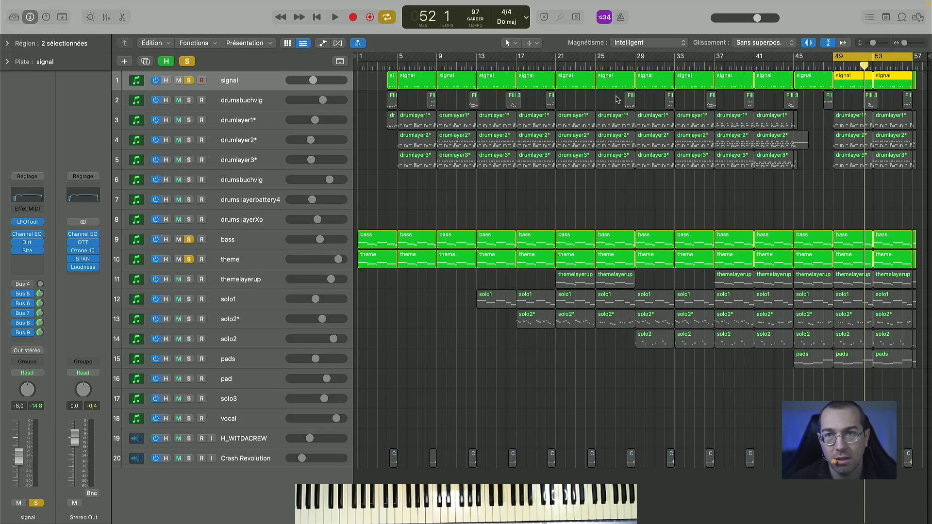
# - Select the drumlayer1*, drumlayer2* and drumlayer3* tracks in turn to view their Battery 4 channel strips
pyautogui.click(272, 123)
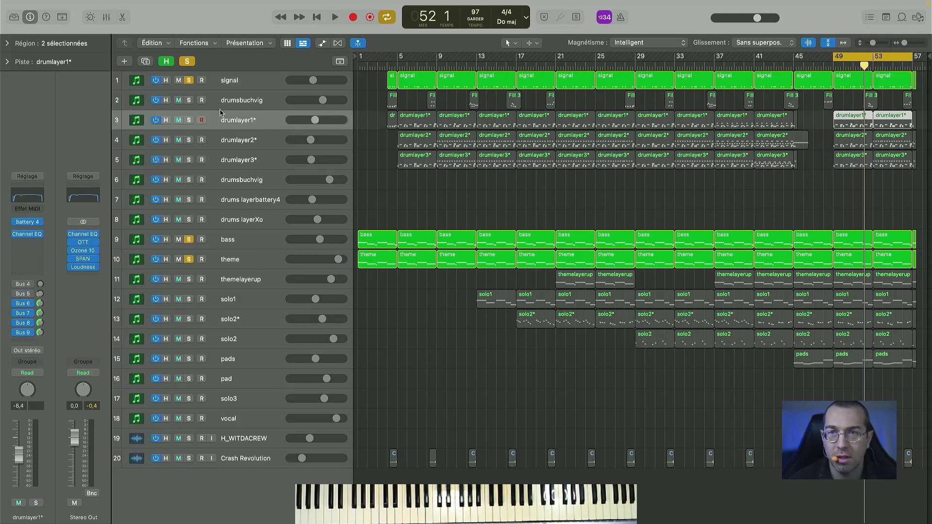
pyautogui.click(265, 139)
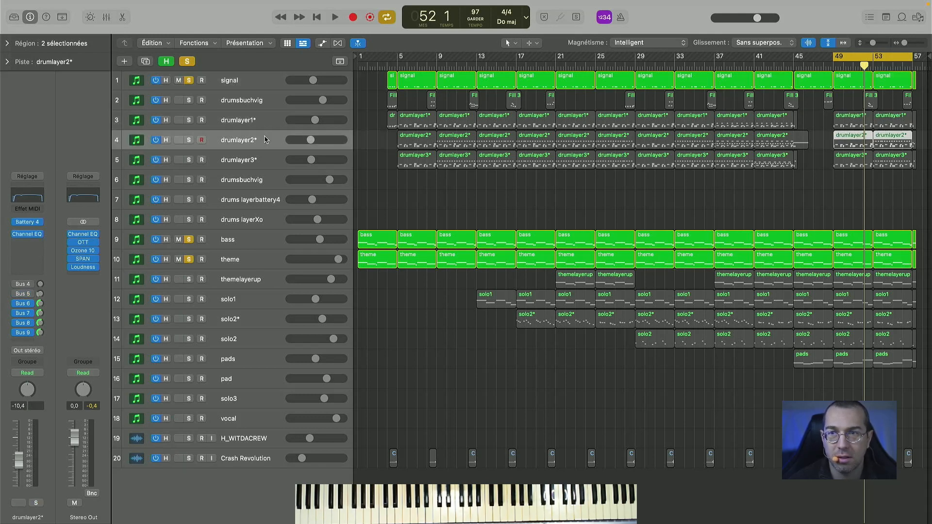
pyautogui.click(265, 165)
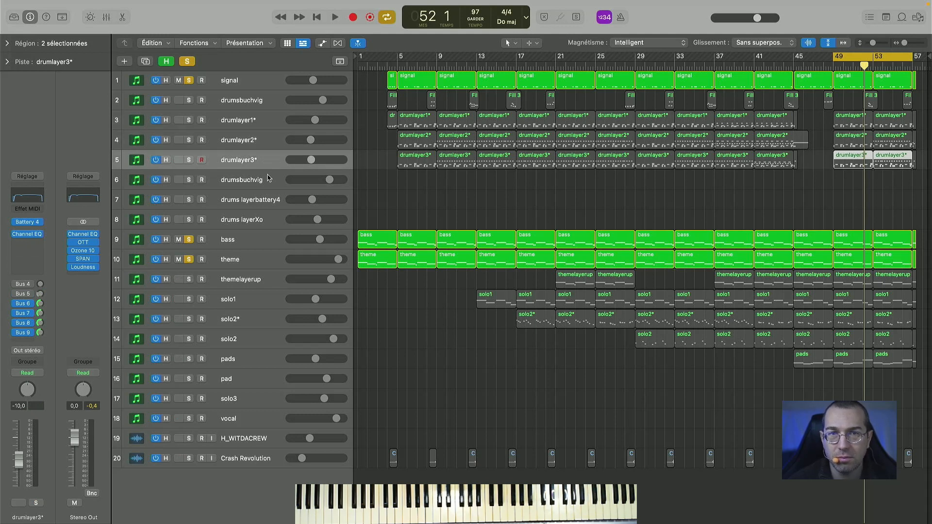
# - Open the Kontakt 7 instrument of drumsbuchvig track 2 and look over the Empire Breaks pattern page
pyautogui.click(267, 101)
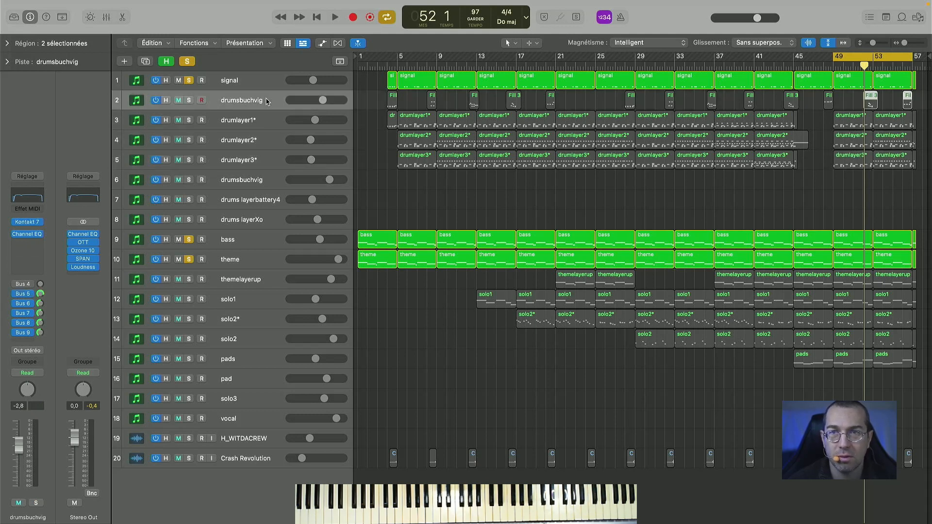
pyautogui.click(29, 223)
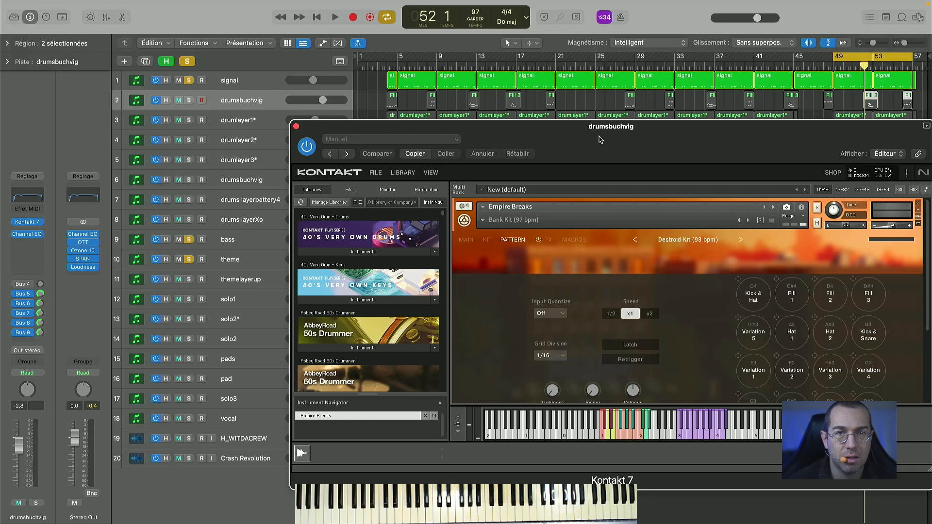
pyautogui.moveTo(566, 128); pyautogui.dragTo(435, 61)
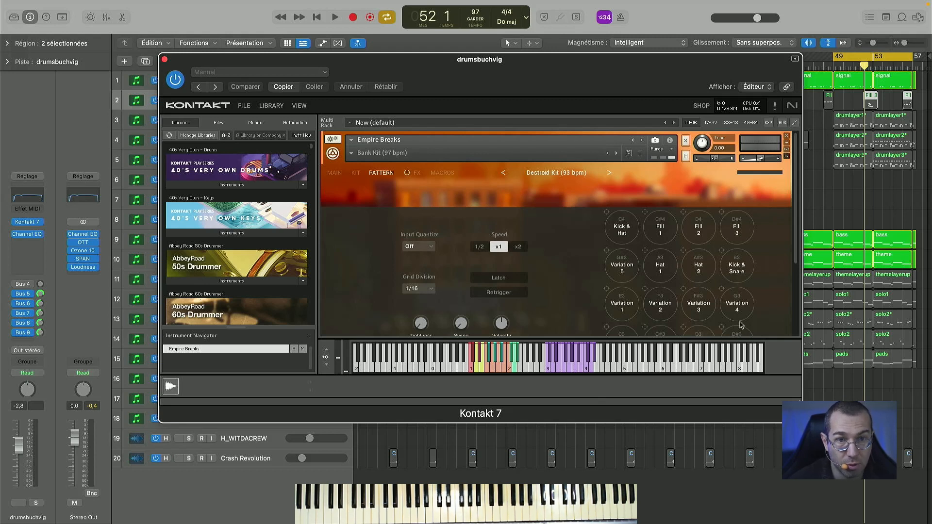
pyautogui.scroll(-1, 562, 249)
pyautogui.scroll(-5, 561, 249)
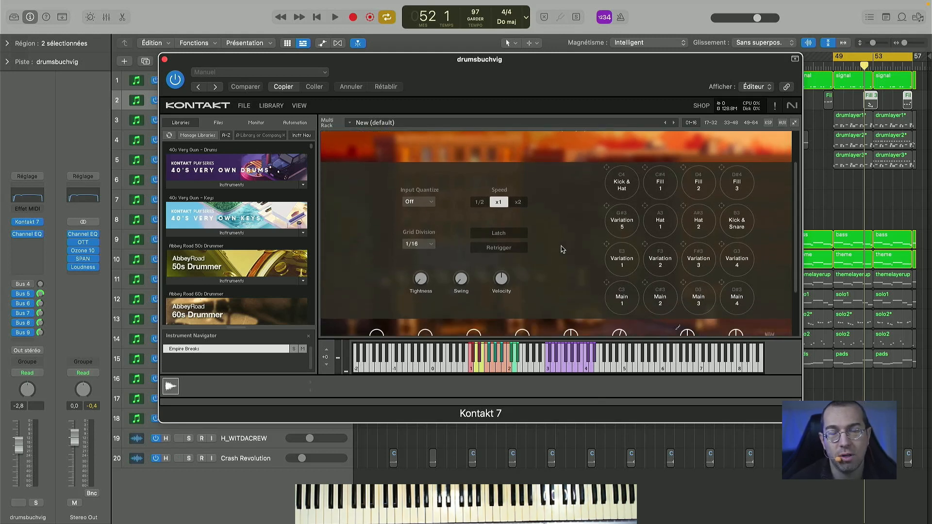
pyautogui.scroll(6, 562, 249)
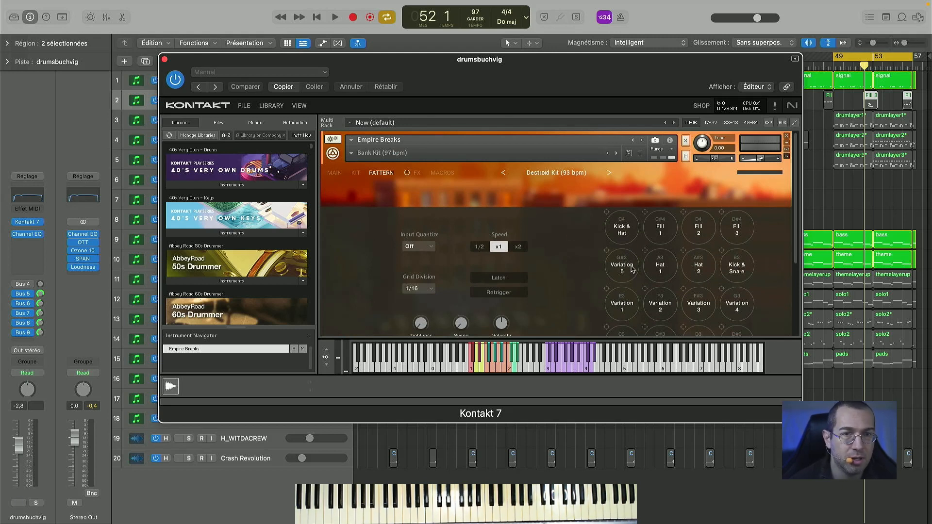
# - Solo the drumsbuchvig track and audition its Variation 1, Hat 1, Hat 2, Kick & Hat and Kick & Snare patterns
pyautogui.click(625, 307)
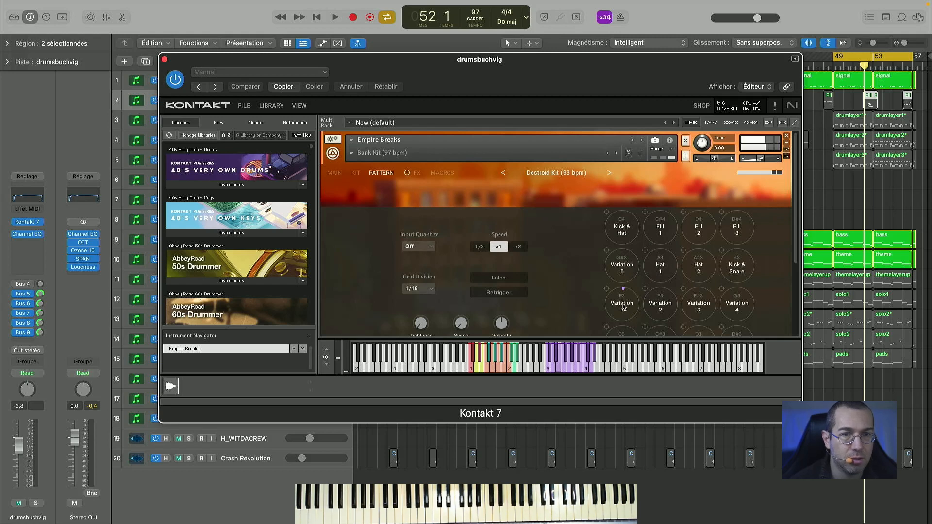
pyautogui.click(36, 504)
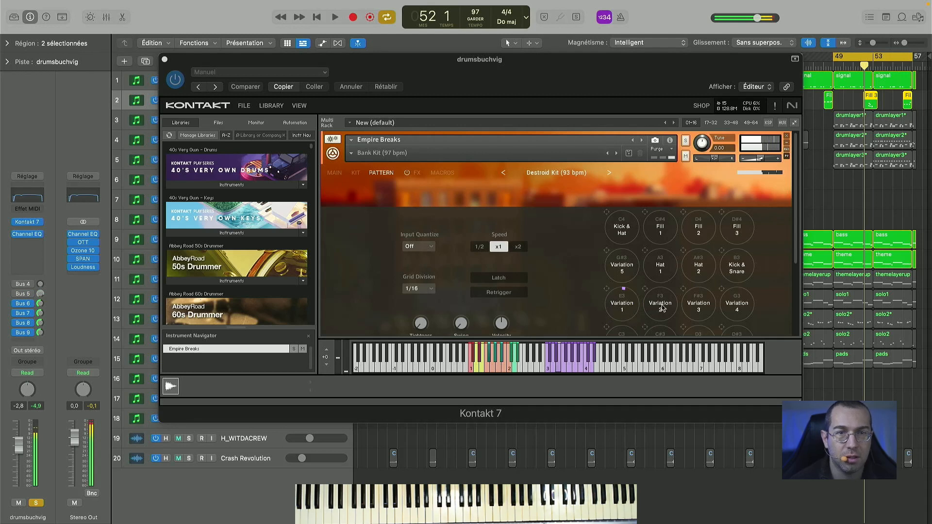
pyautogui.click(624, 306)
pyautogui.click(662, 269)
pyautogui.click(699, 262)
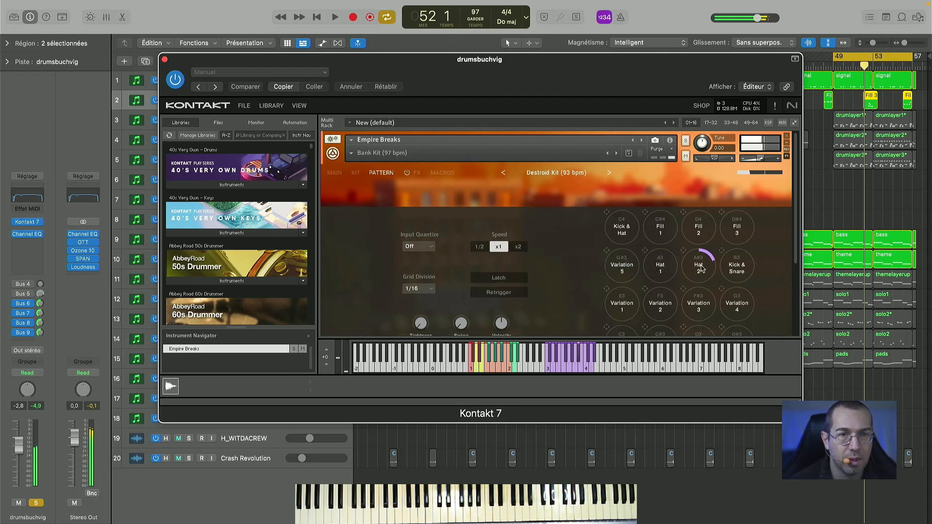
pyautogui.click(626, 228)
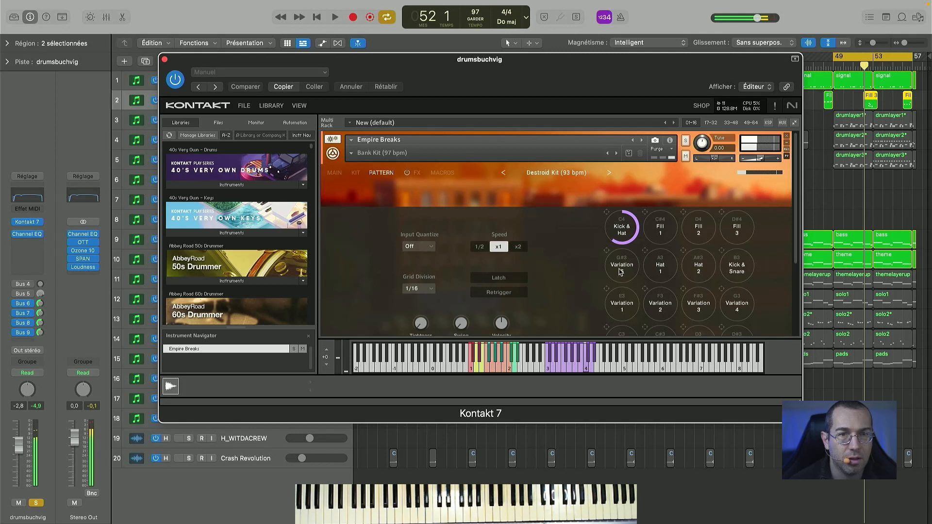
pyautogui.click(740, 268)
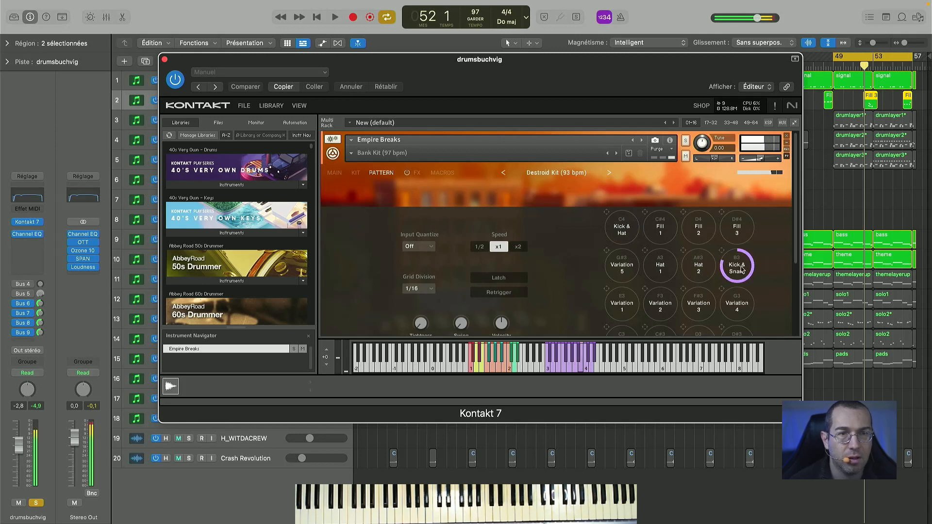
pyautogui.click(741, 270)
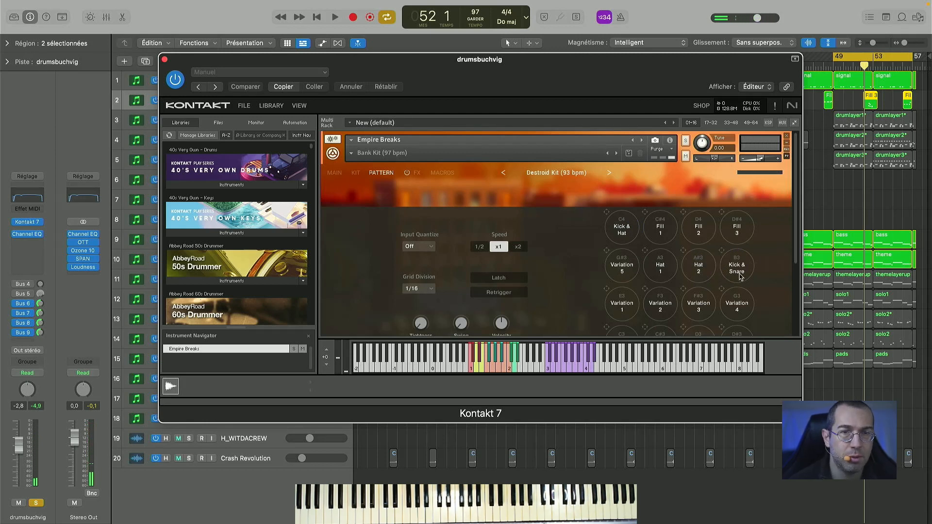
# - Look over the remaining Empire Breaks pattern pads and audition the Variation 4 pattern
pyautogui.scroll(-2, 678, 258)
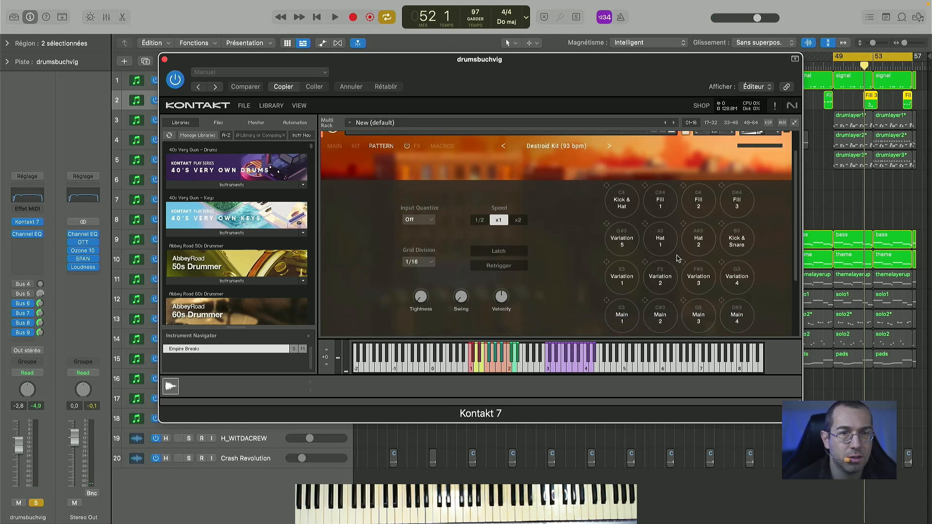
pyautogui.scroll(-5, 678, 259)
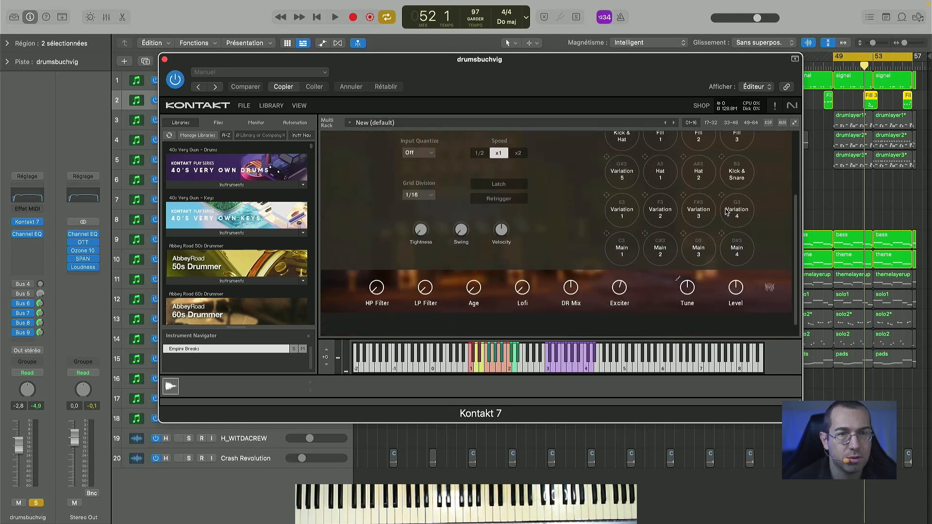
pyautogui.scroll(3, 726, 212)
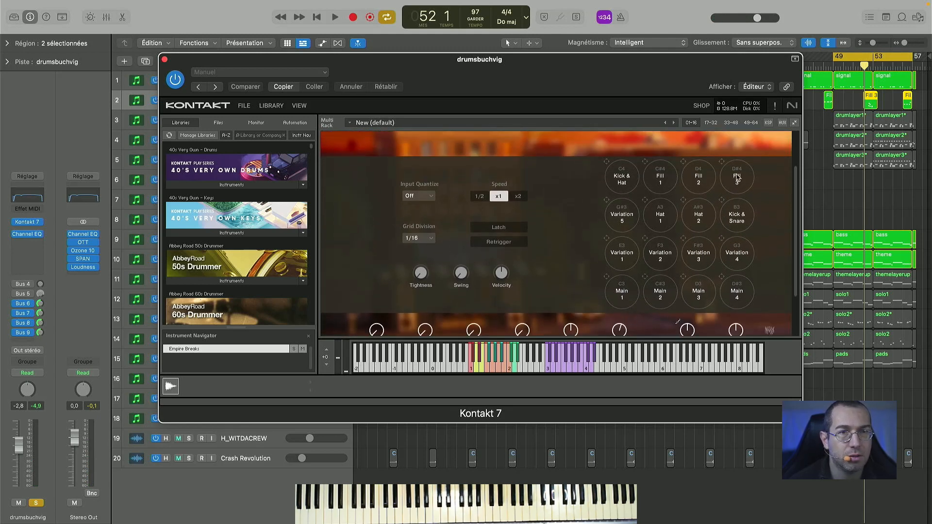
pyautogui.click(736, 253)
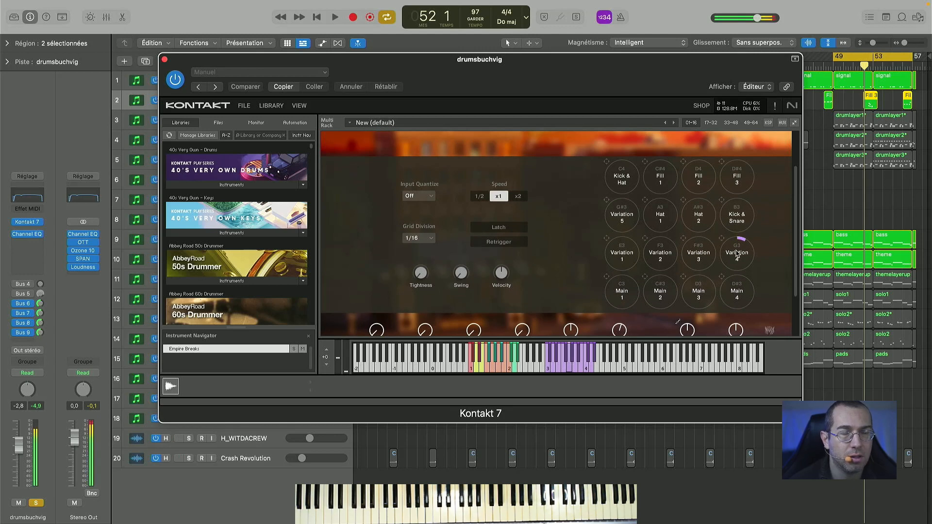
# - Place the Variation 4 pattern as a region on the drumlayer1* track at bar 46
pyautogui.moveTo(708, 68); pyautogui.dragTo(465, 65)
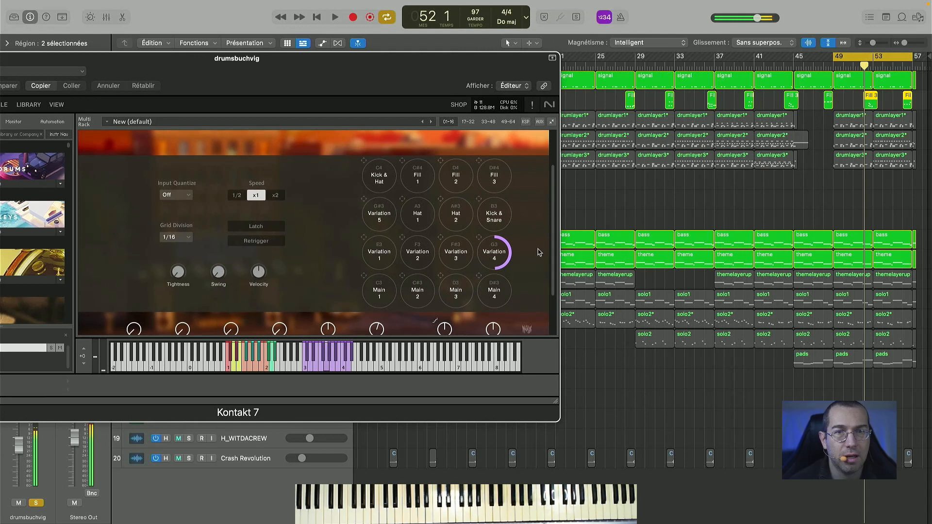
pyautogui.moveTo(496, 253); pyautogui.dragTo(805, 122)
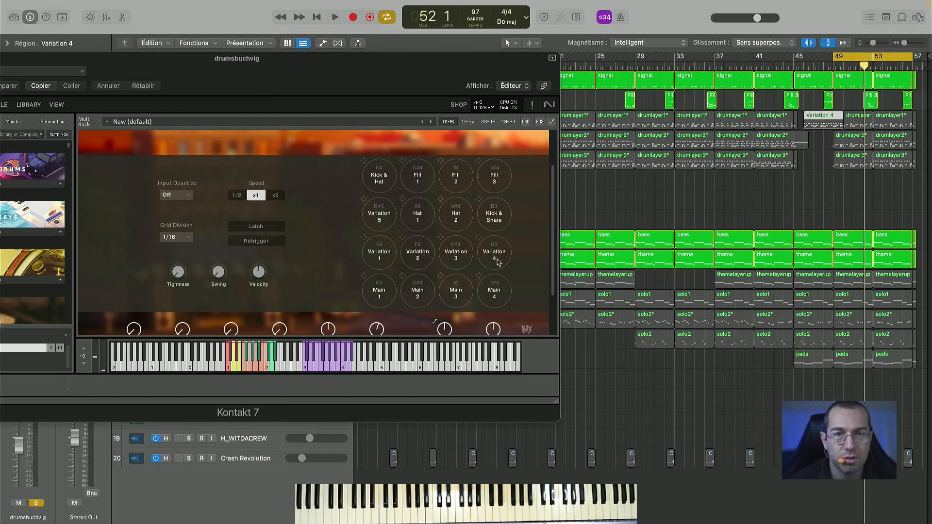
pyautogui.moveTo(436, 76); pyautogui.dragTo(531, 199)
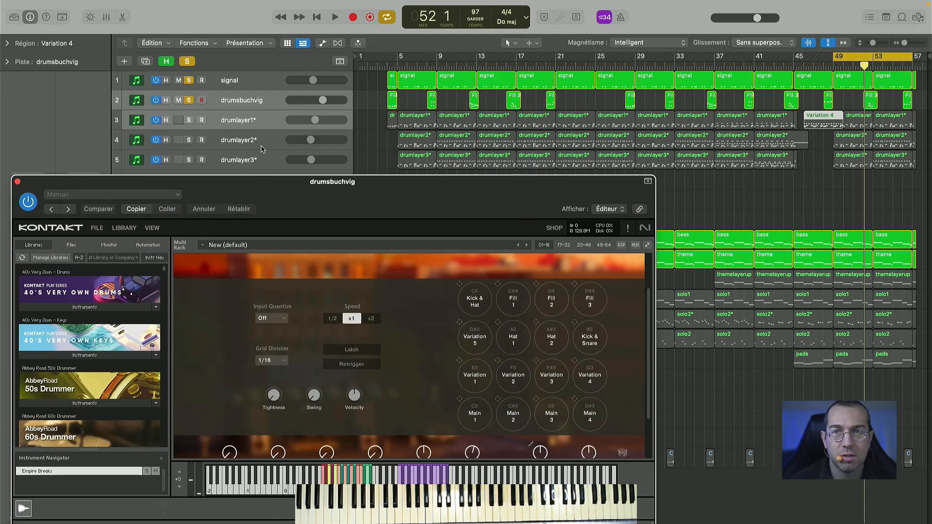
# - Solo the drumlayer1* track in place of drumsbuchvig, audition Variation 4, and select drumlayer1*
pyautogui.click(189, 120)
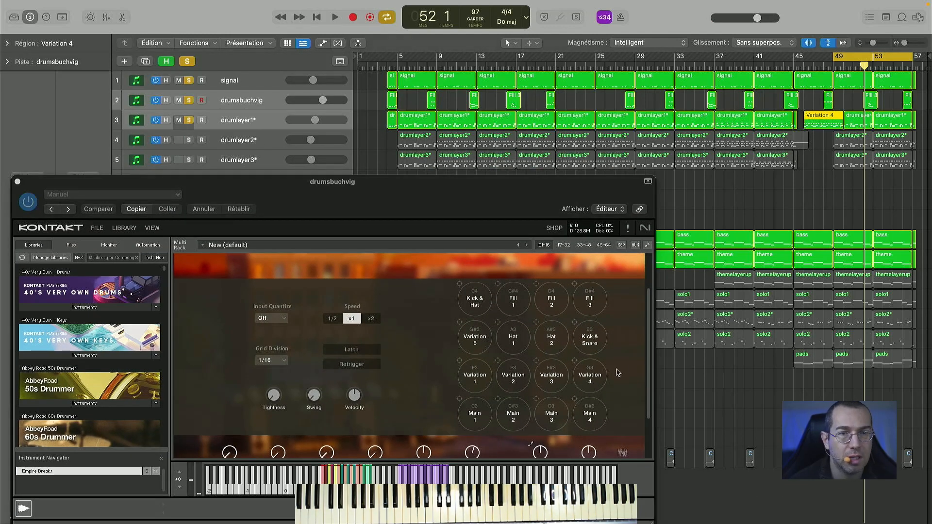
pyautogui.click(591, 381)
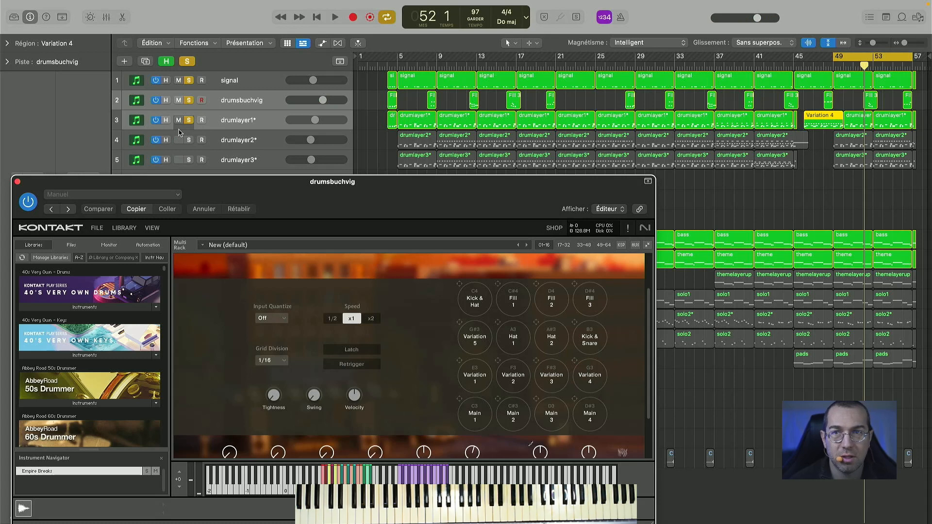
pyautogui.click(189, 101)
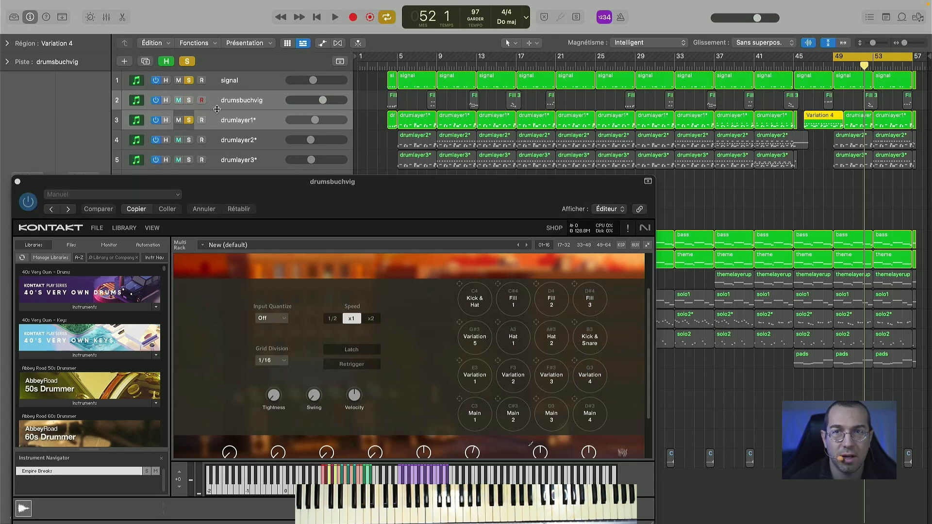
pyautogui.click(234, 121)
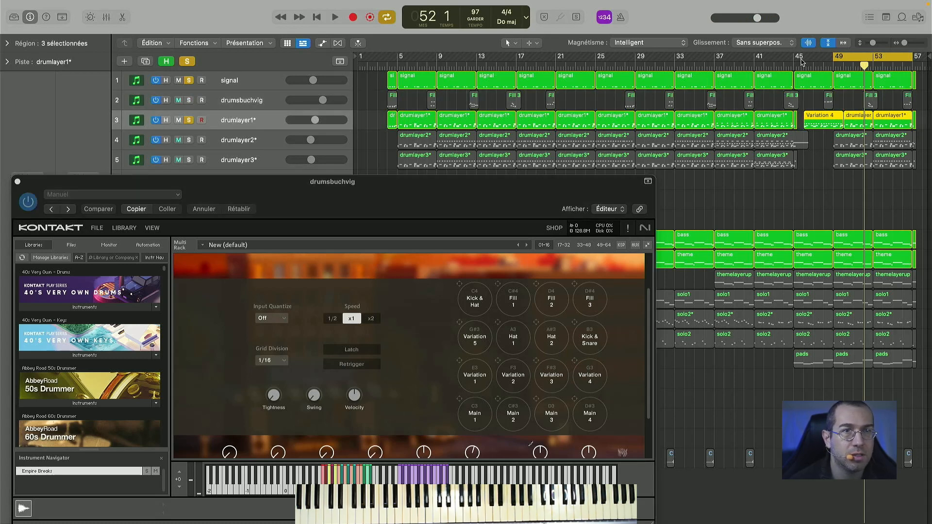
# - Turn off cycle mode and play the Variation 4 region through drumlayer1* from bar 46
pyautogui.press('c')
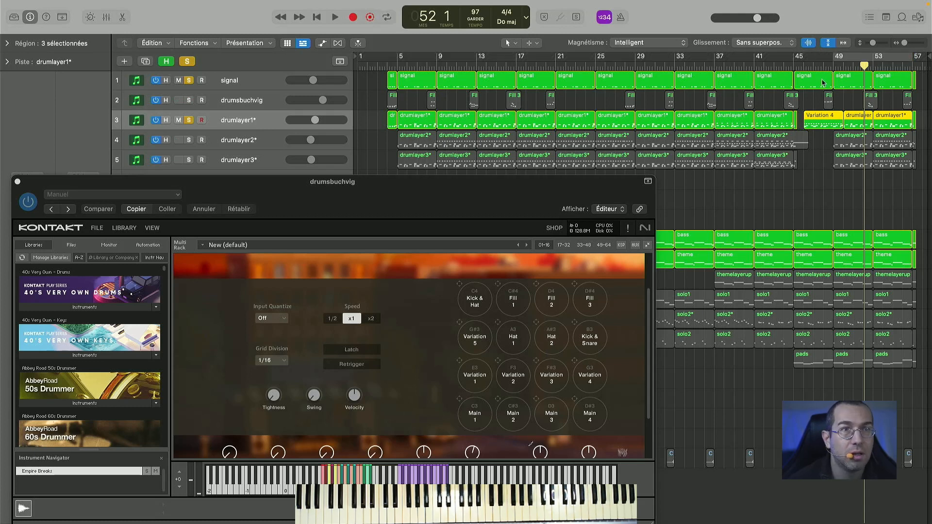
pyautogui.click(805, 65)
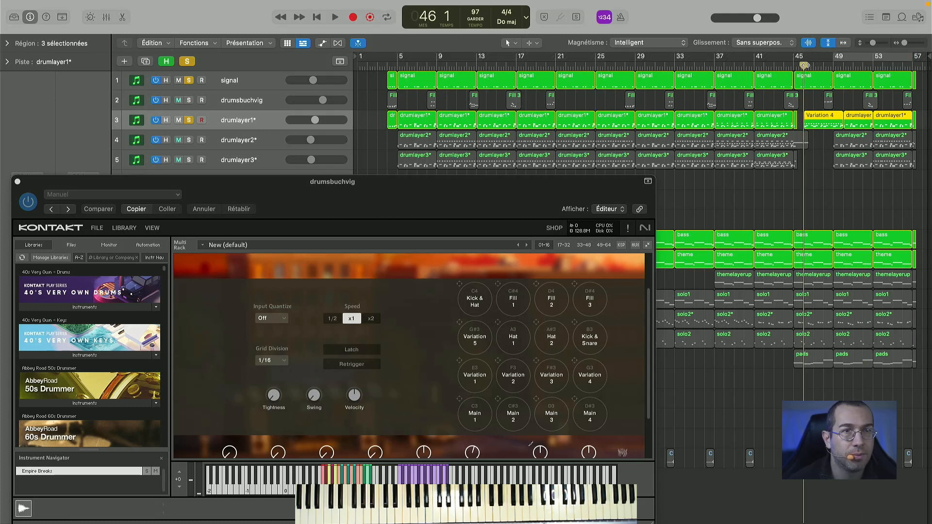
pyautogui.press('space')
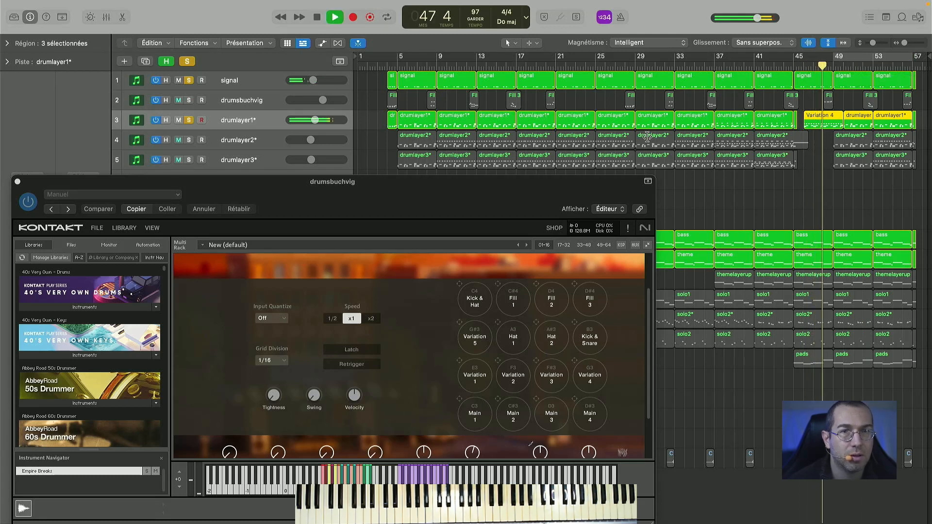
pyautogui.press('space')
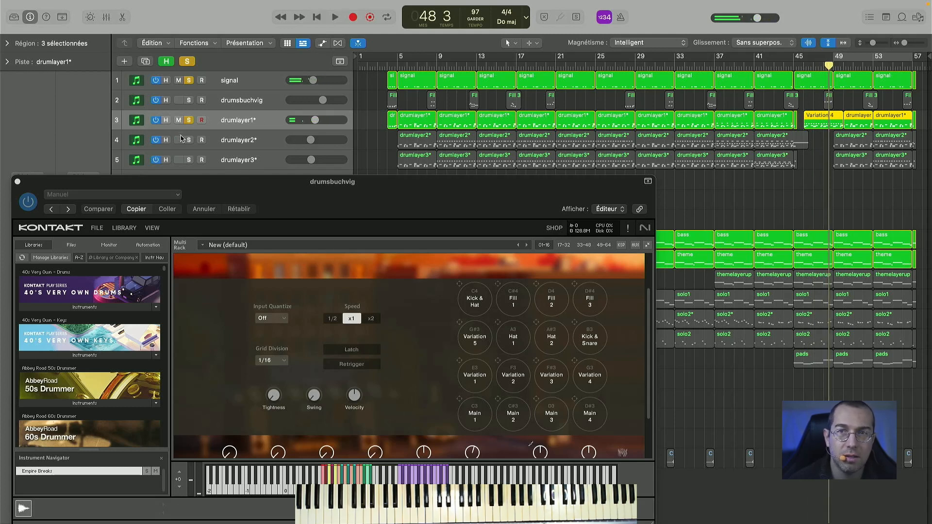
# - Take the bass and theme tracks out of solo and return the playhead to bar 46
pyautogui.moveTo(201, 184); pyautogui.dragTo(197, 316)
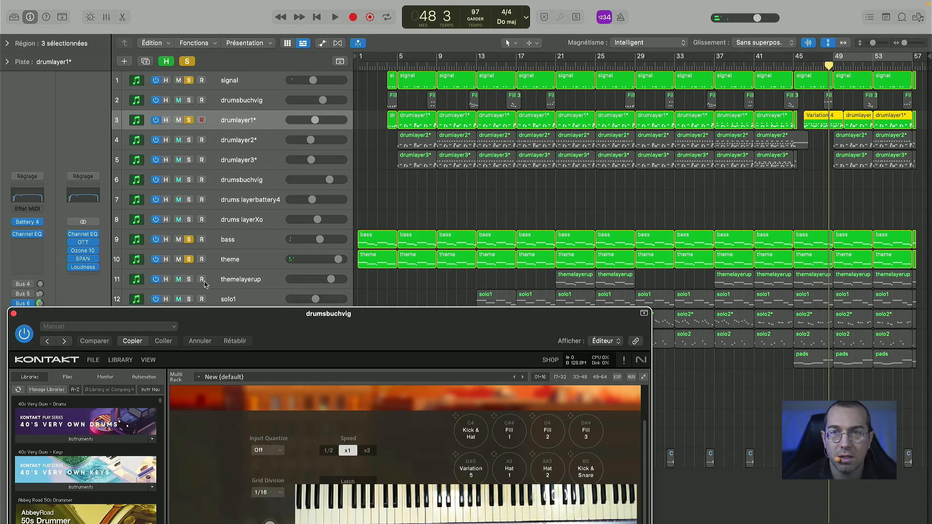
pyautogui.click(189, 239)
pyautogui.click(189, 259)
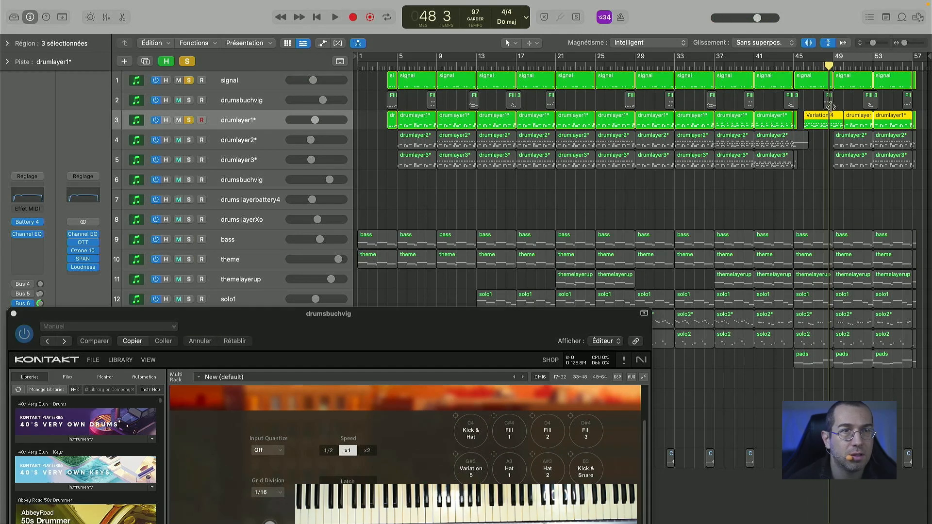
pyautogui.click(803, 65)
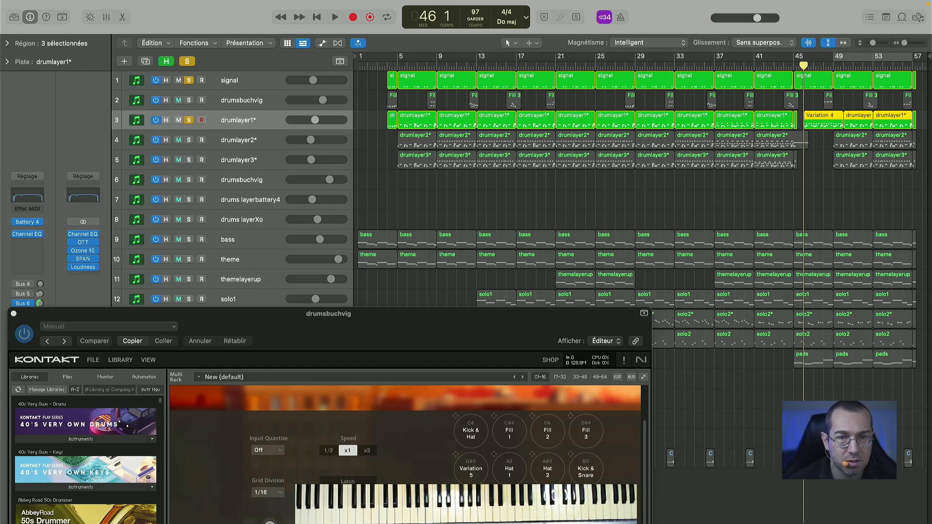
# - Solo the drumsbuchvig track and play its Empire Breaks pattern from the Kontakt instrument
pyautogui.click(548, 507)
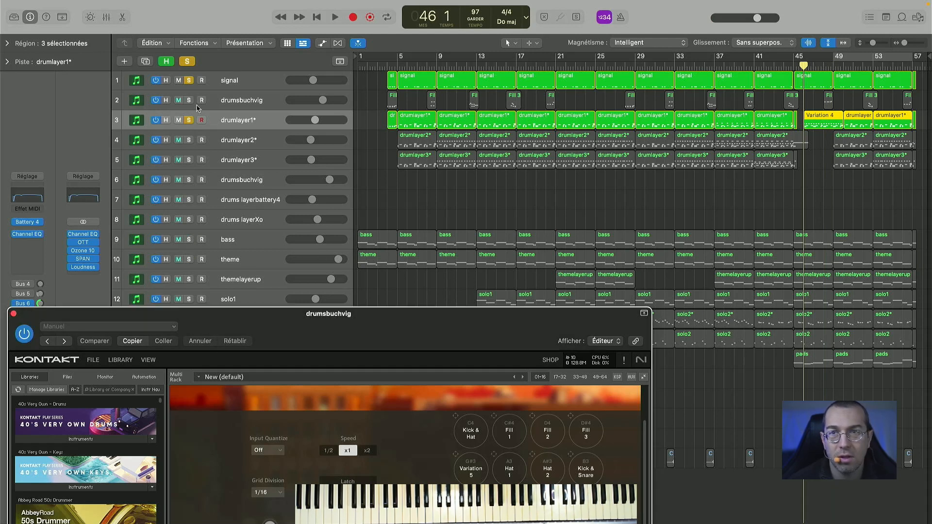
pyautogui.click(189, 100)
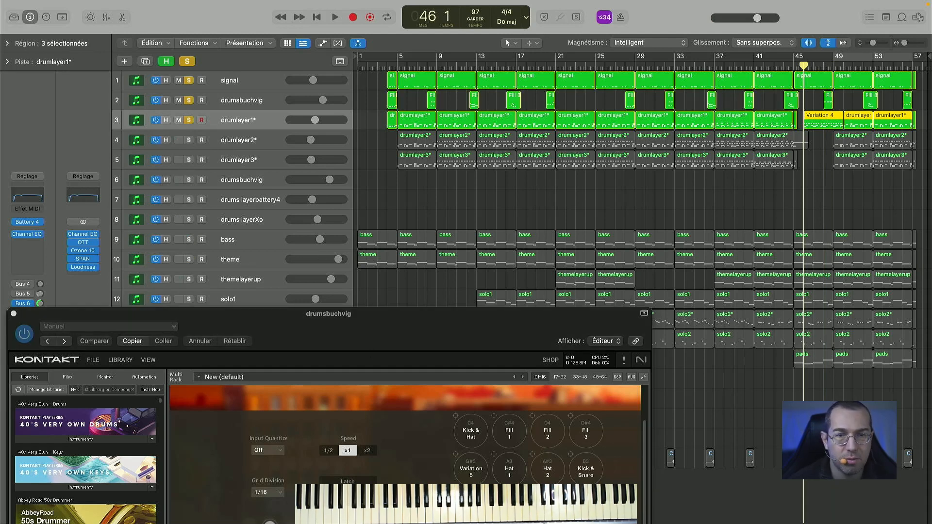
pyautogui.click(547, 506)
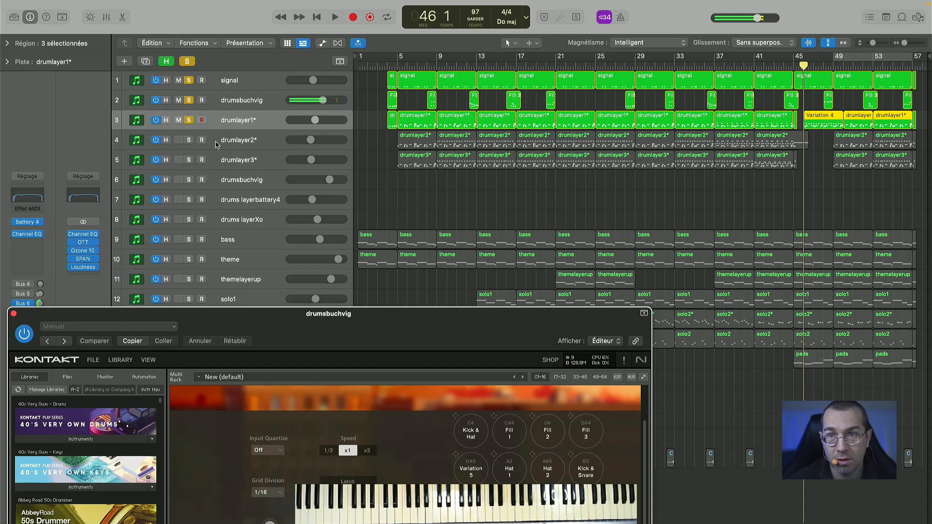
# - Take drumsbuchvig out of solo and listen to the Variation 4 region through drumlayer1* from bar 46
pyautogui.click(190, 99)
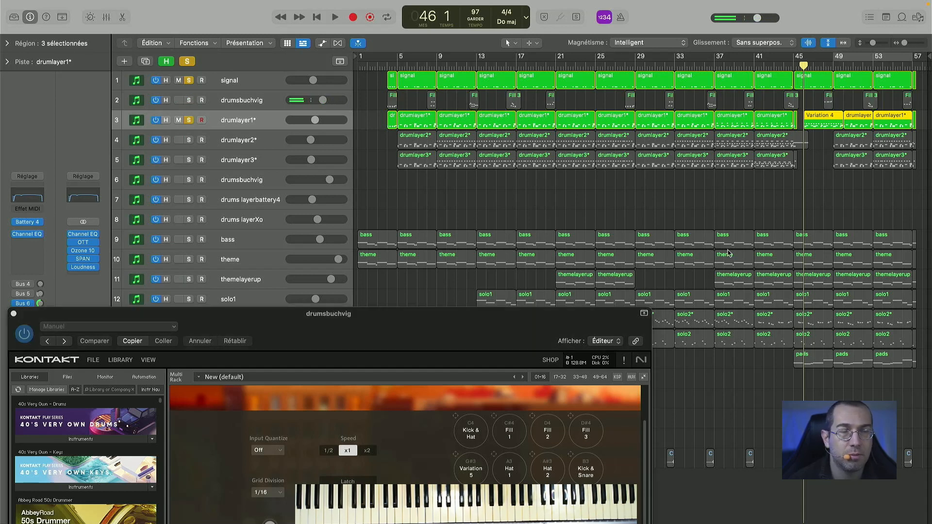
pyautogui.press('space')
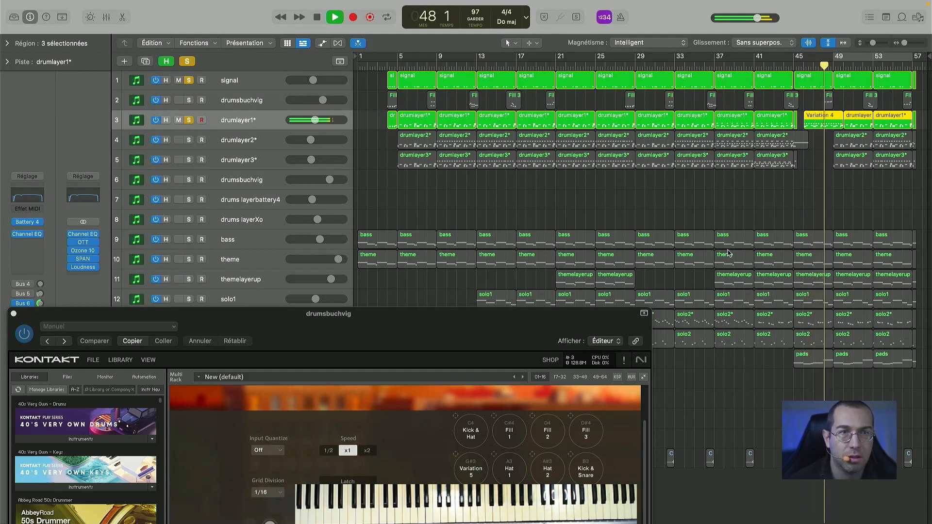
pyautogui.press('space')
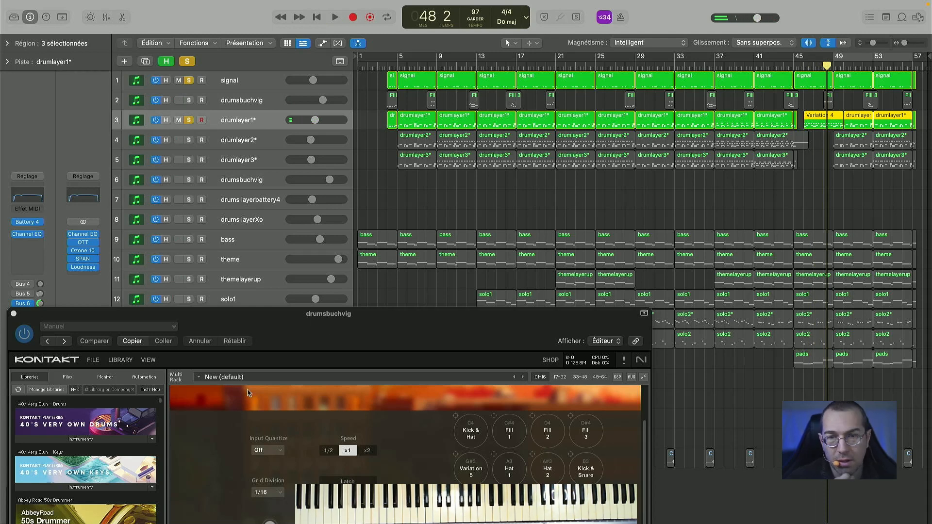
# - Undo the placement of the Variation 4 region on drumlayer1* and close the drumsbuchvig Kontakt 7
pyautogui.moveTo(314, 326); pyautogui.dragTo(385, 237)
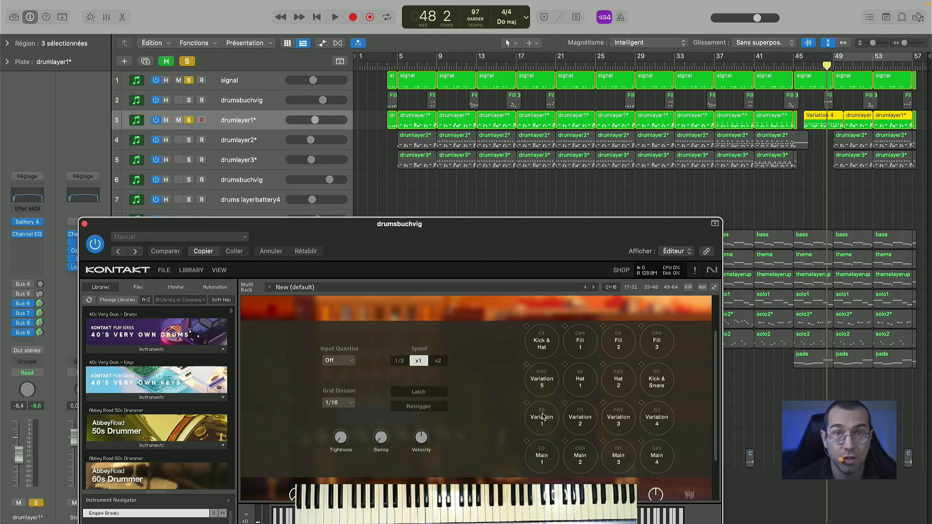
pyautogui.press('super+z')
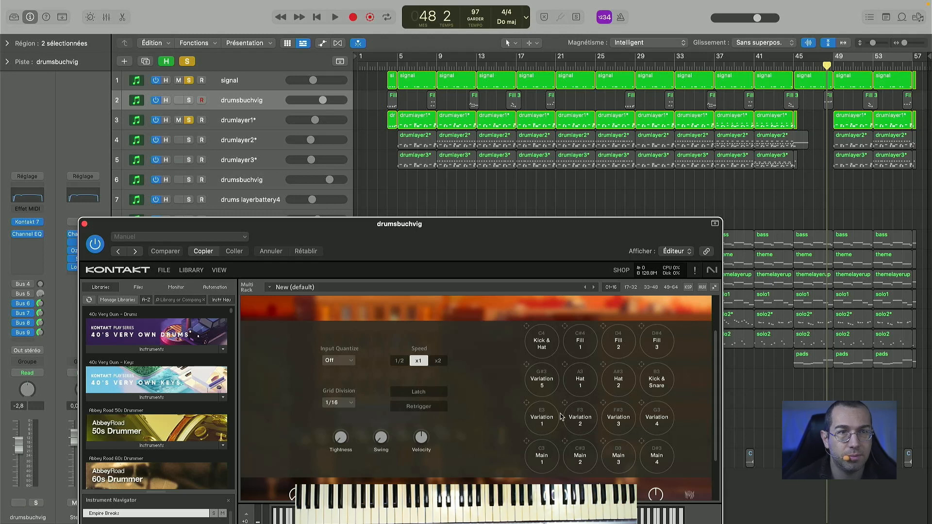
pyautogui.click(84, 225)
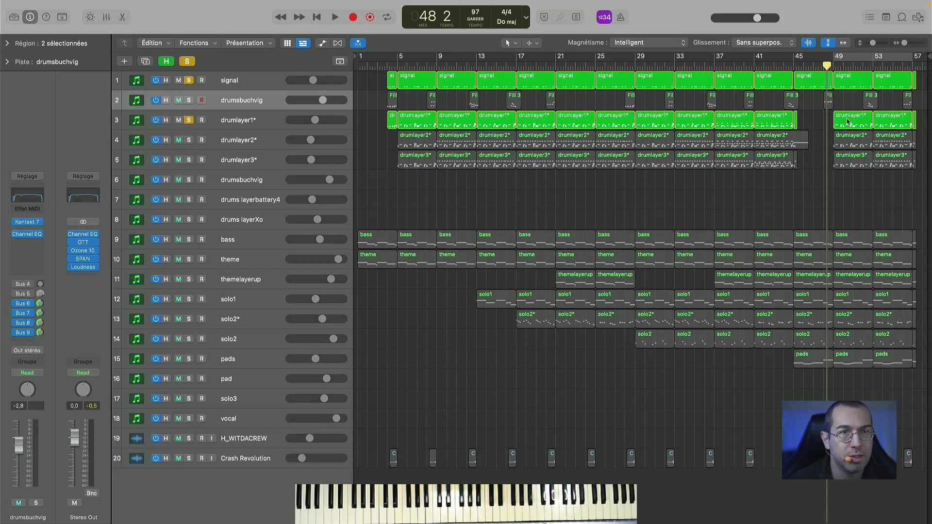
# - Turn the cycle from bar 49 back on, select drumlayer1*, and listen to its soloed drums
pyautogui.press('super+u')
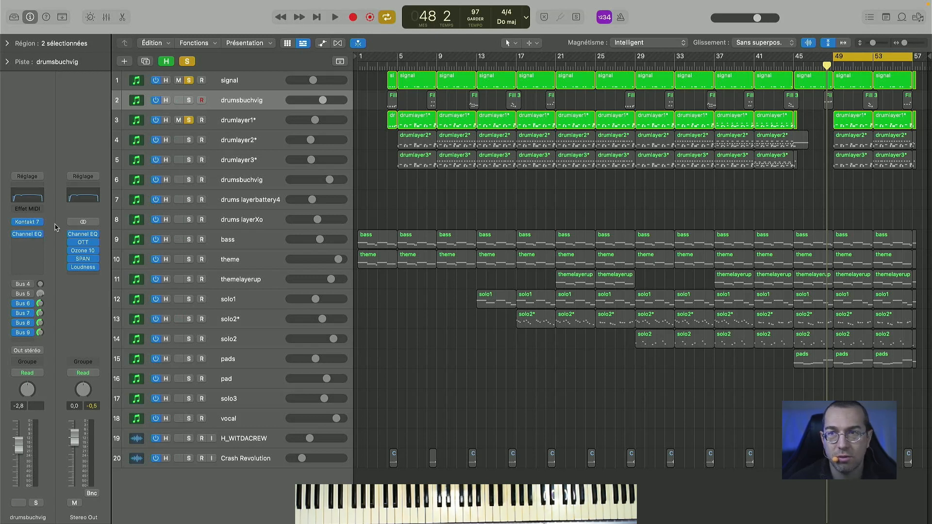
pyautogui.click(256, 120)
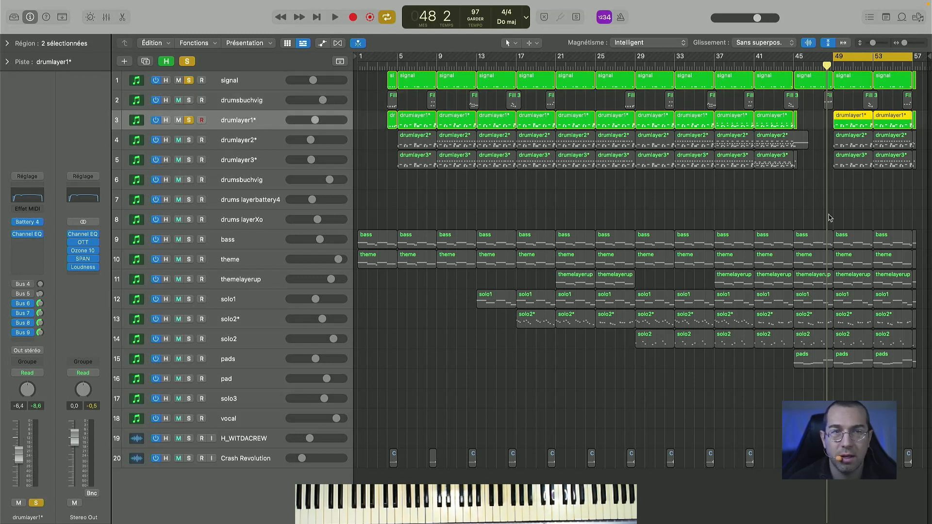
pyautogui.press('space')
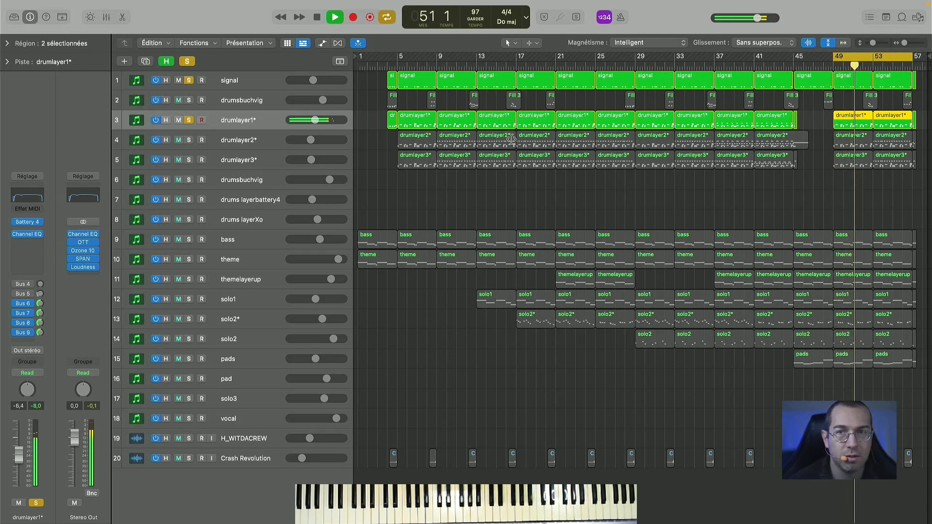
pyautogui.press('space')
# - Solo the drumlayer2* track in place of drumlayer1* and listen to it
pyautogui.click(188, 140)
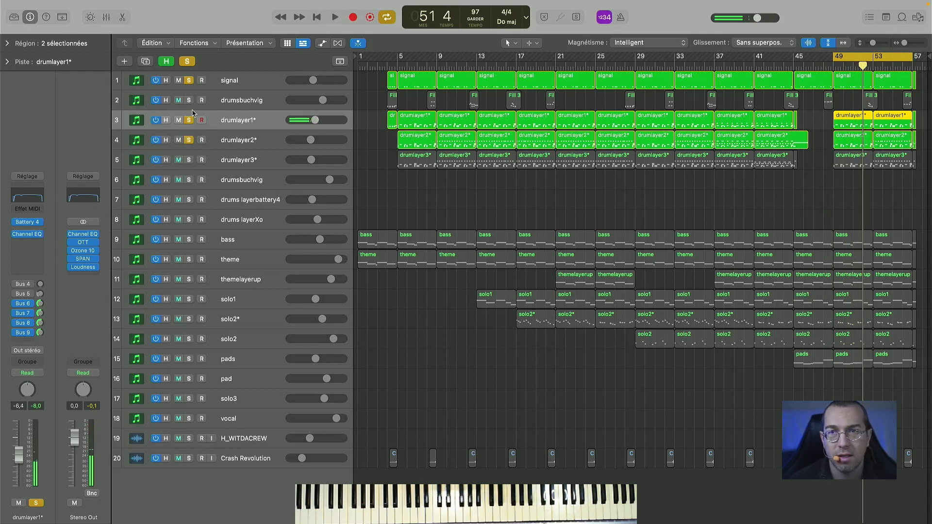
pyautogui.click(189, 120)
pyautogui.press('space')
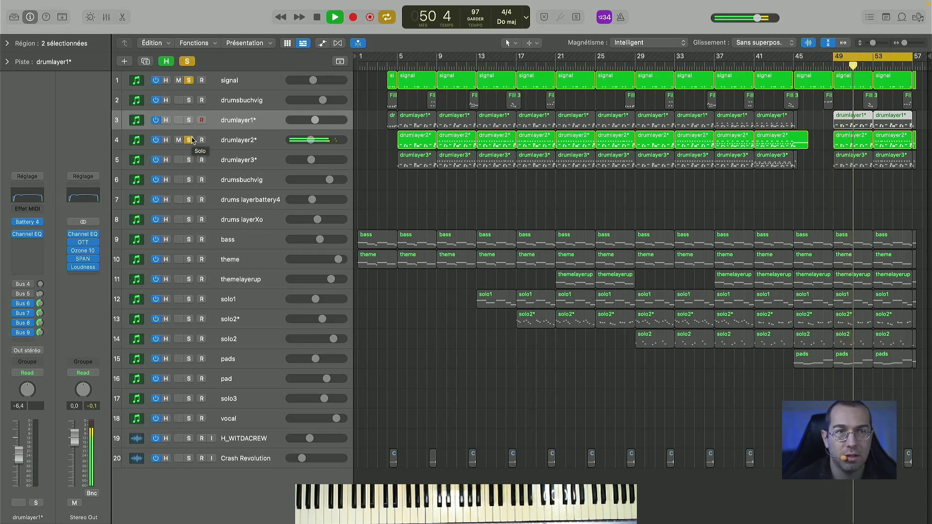
pyautogui.press('space')
# - Solo the drumlayer3* track in place of drumlayer2* and listen to it
pyautogui.click(189, 140)
pyautogui.click(190, 160)
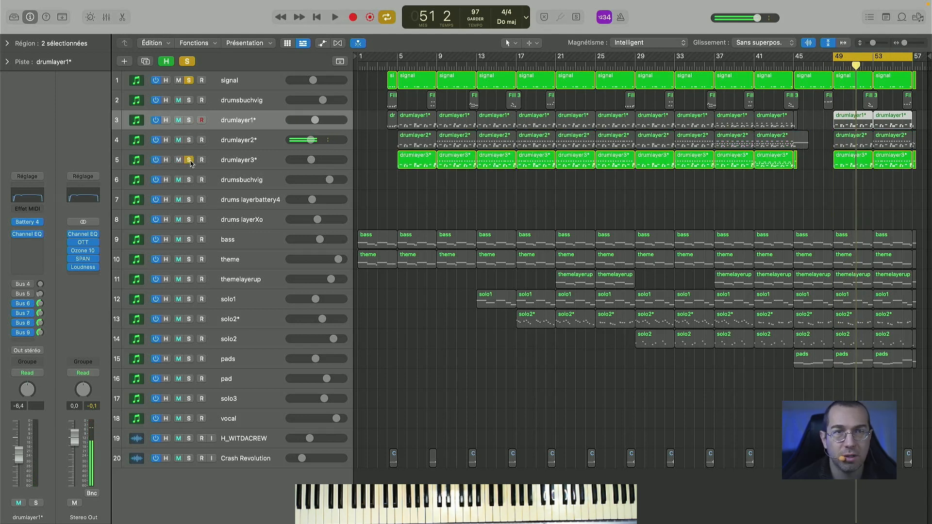
pyautogui.press('space')
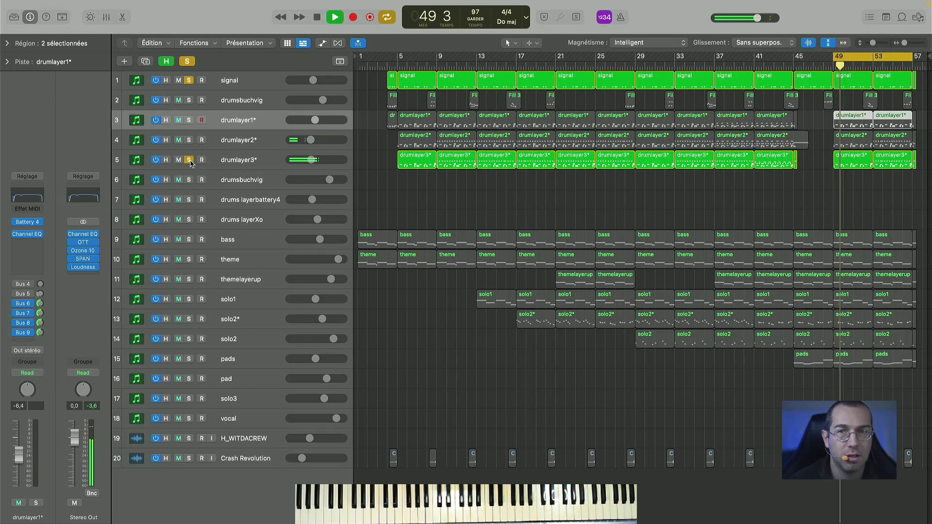
pyautogui.press('space')
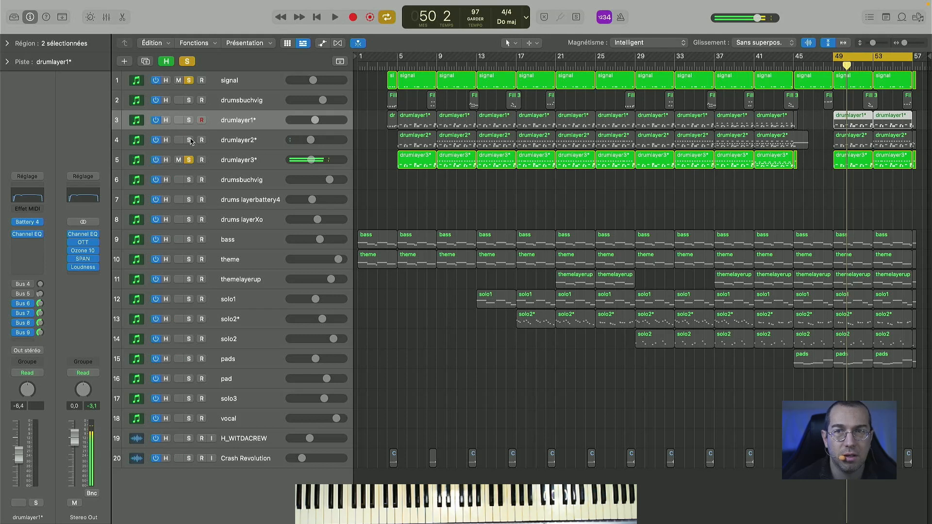
# - Solo drumlayer2* and drumlayer1* alongside drumlayer3* and signal, and listen to the layers together, including from around bar 53
pyautogui.click(190, 140)
pyautogui.click(187, 120)
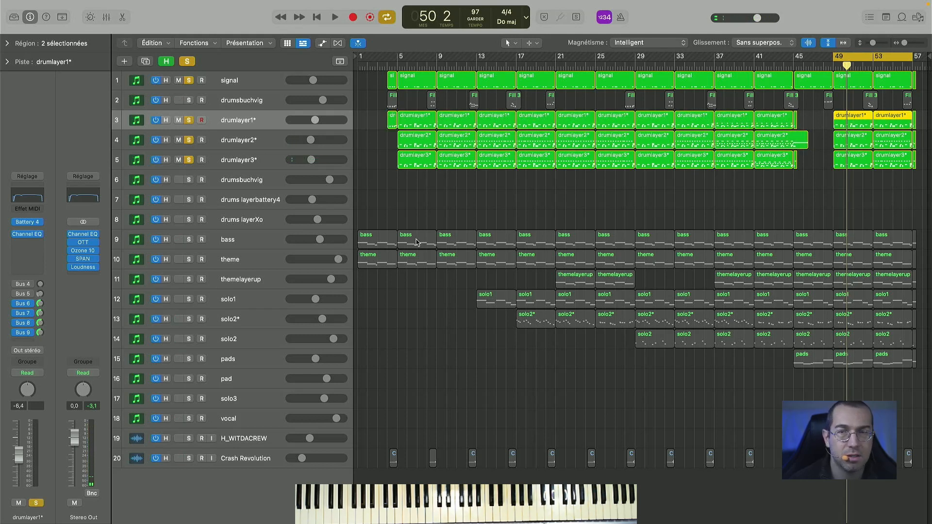
pyautogui.press('space')
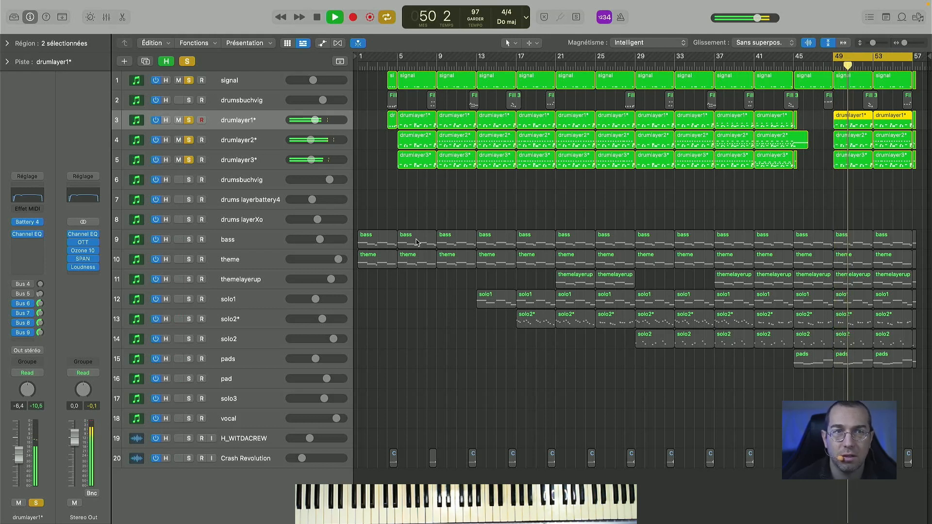
pyautogui.press('space')
pyautogui.press('space')
pyautogui.click(871, 64)
pyautogui.press('Return')
pyautogui.click(872, 64)
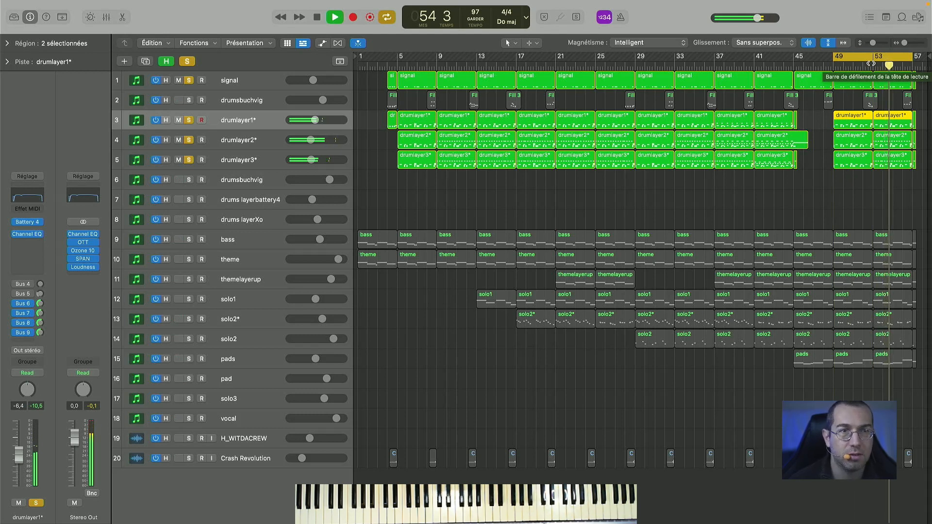
pyautogui.press('space')
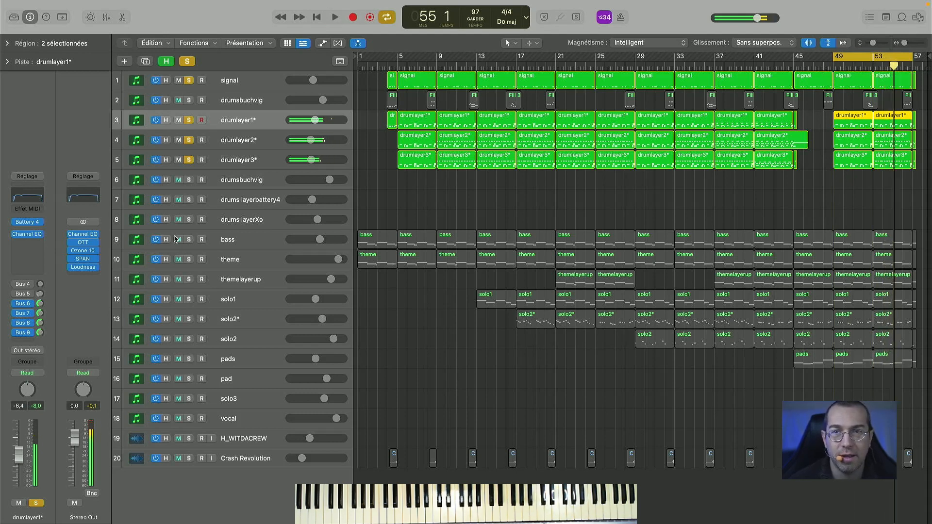
# - Add the bass and theme tracks to the soloed drum layers and listen to the combination
pyautogui.click(189, 239)
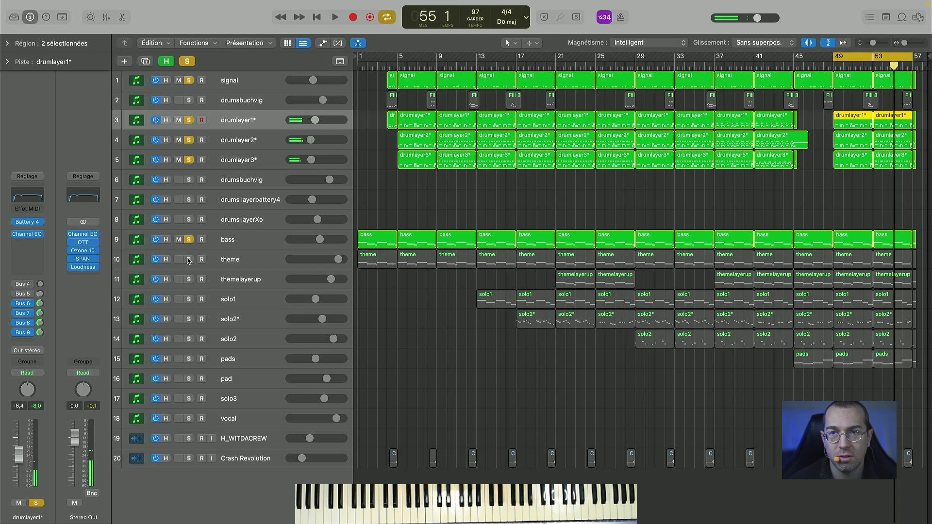
pyautogui.click(189, 259)
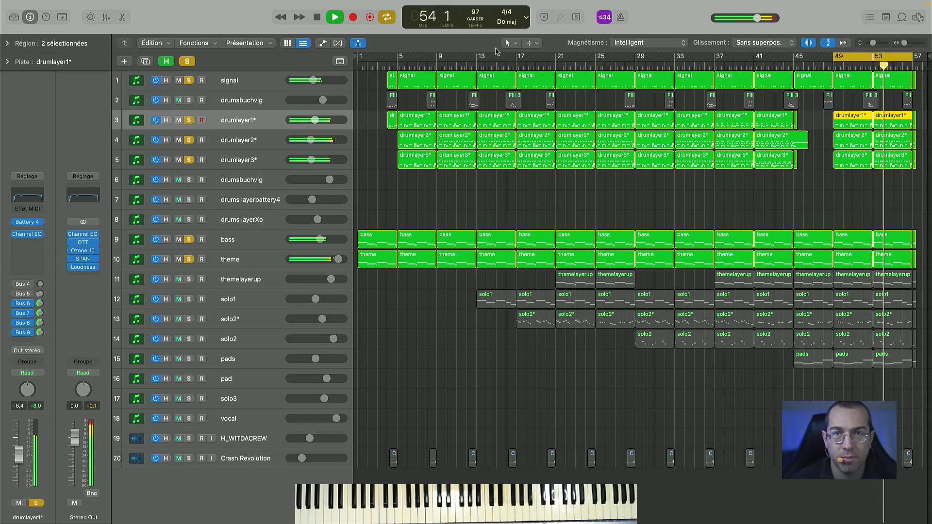
pyautogui.press('space')
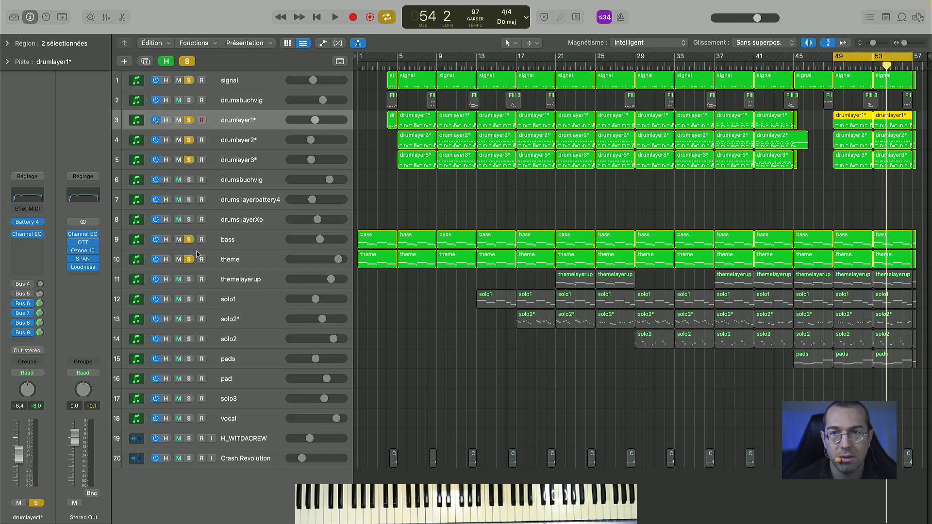
# - Clear all active solos, solo only the theme track, and listen to it
pyautogui.click(186, 61)
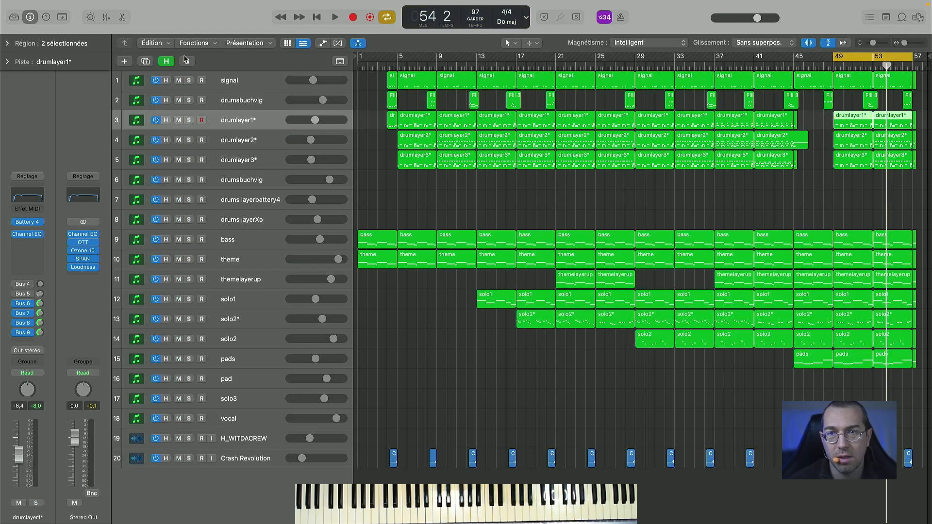
pyautogui.click(189, 259)
pyautogui.press('space')
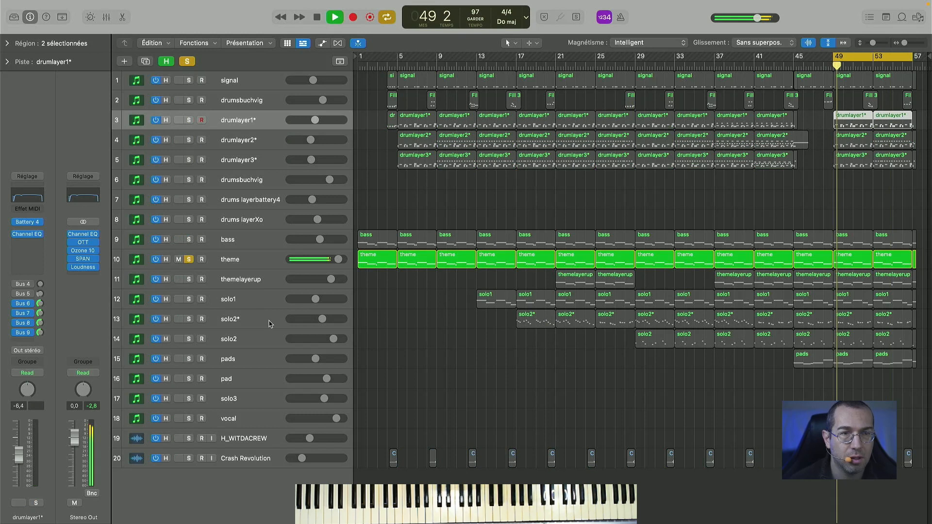
pyautogui.press('space')
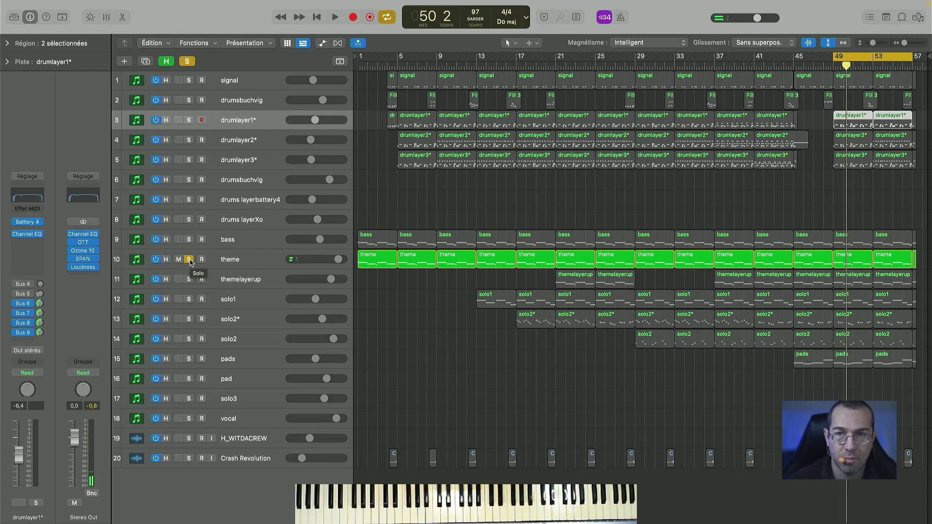
# - Solo the themelayerup track in place of theme and listen to it
pyautogui.click(190, 260)
pyautogui.click(189, 280)
pyautogui.press('space')
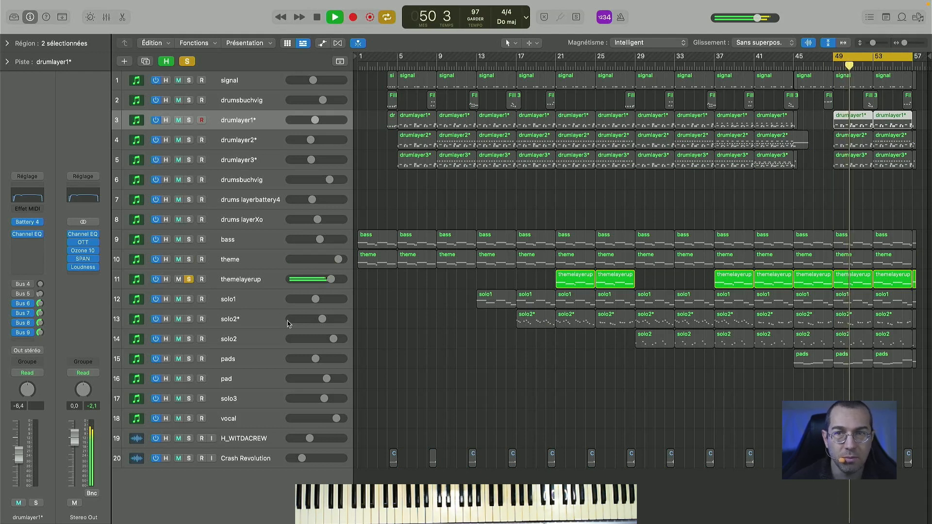
pyautogui.press('space')
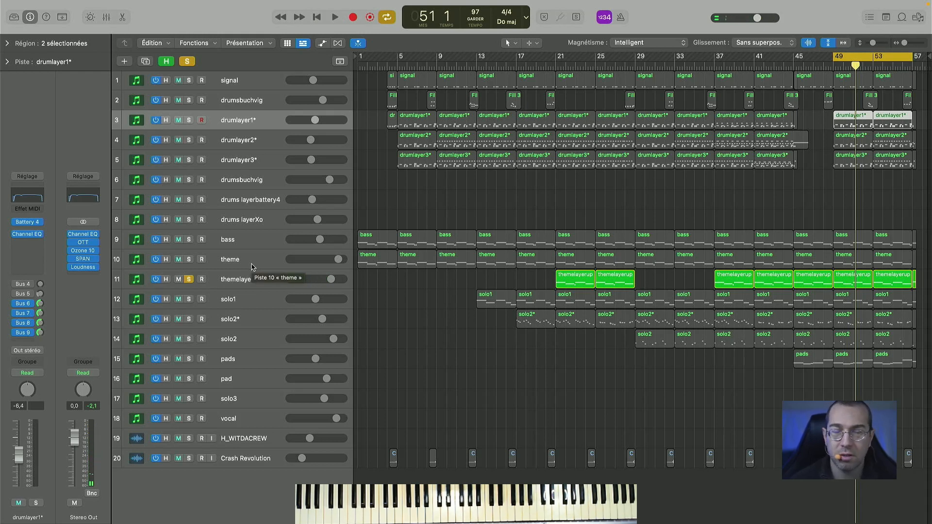
# - Add bass, drumlayer3*, drumlayer2* and drumlayer1* to the soloed themelayerup and listen to them together
pyautogui.click(188, 239)
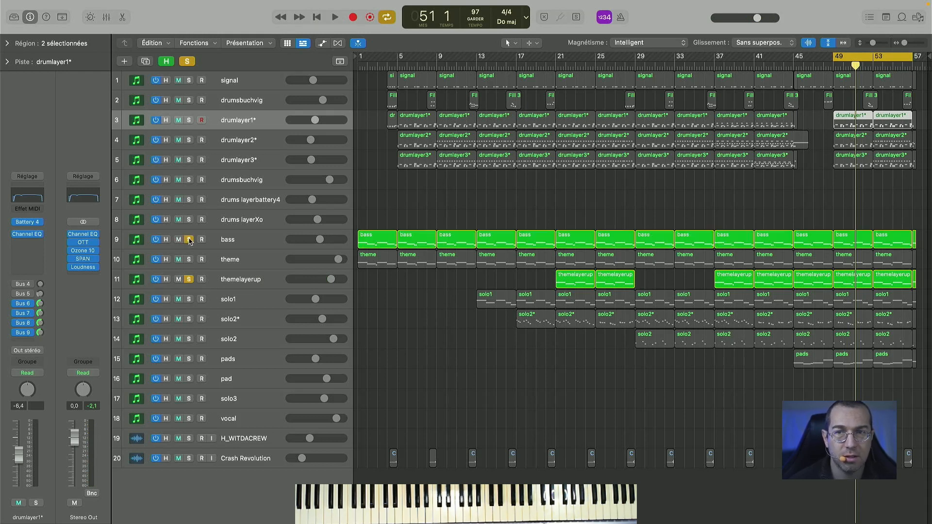
pyautogui.click(188, 161)
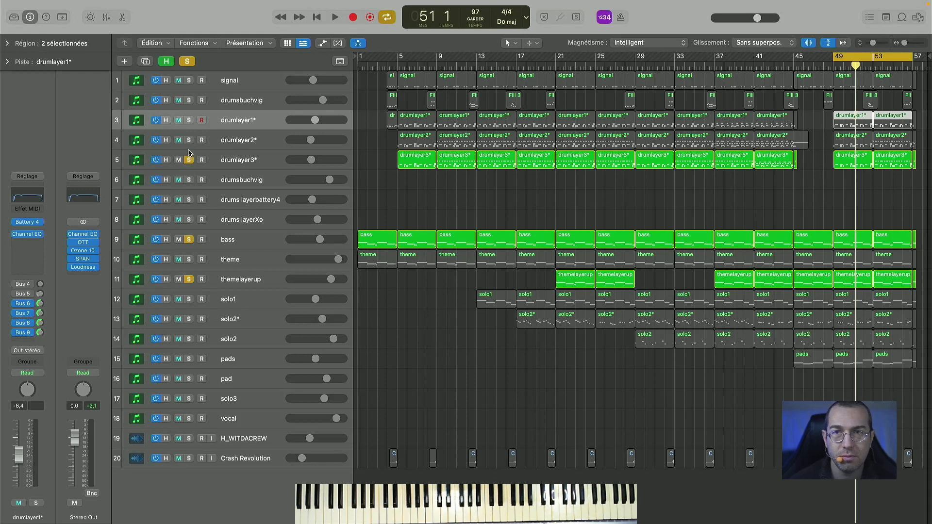
pyautogui.click(189, 141)
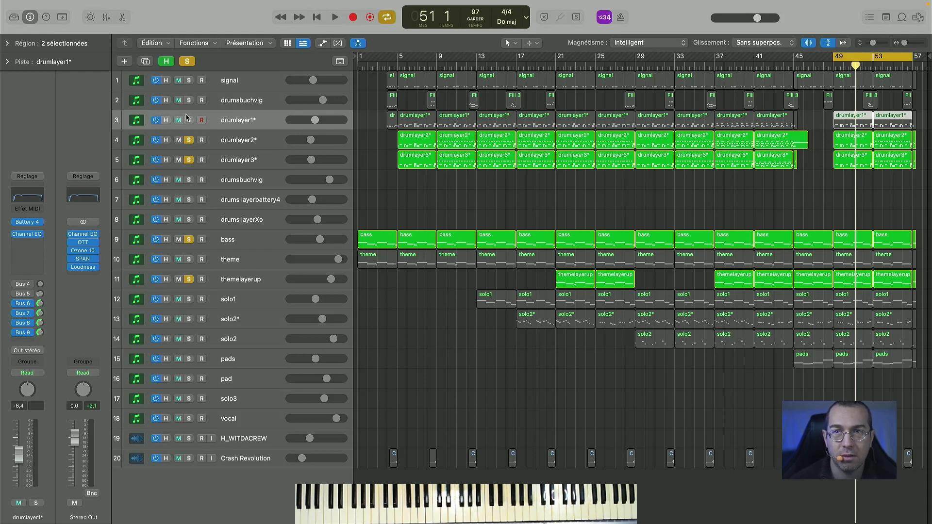
pyautogui.click(189, 120)
pyautogui.press('space')
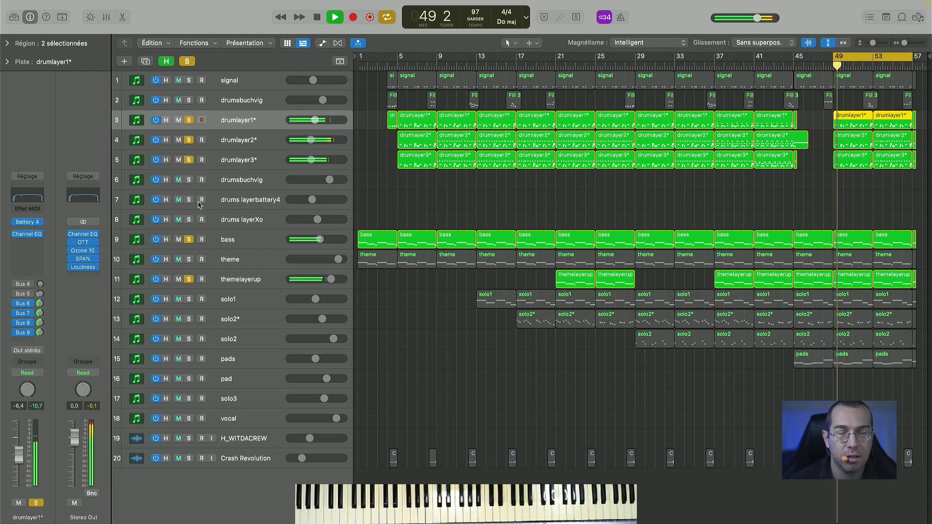
pyautogui.press('space')
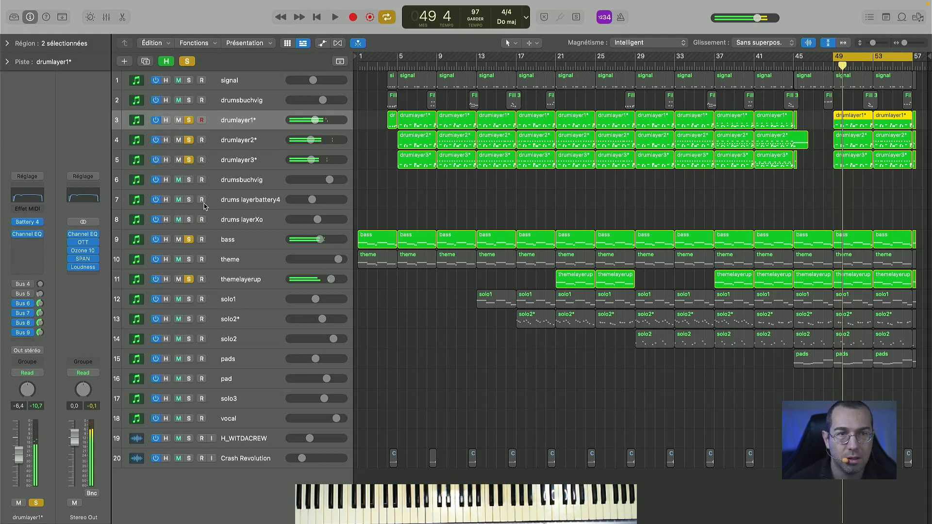
# - Add the signal track to the soloed drums, bass and themelayerup, and play the mix
pyautogui.click(189, 80)
pyautogui.press('space')
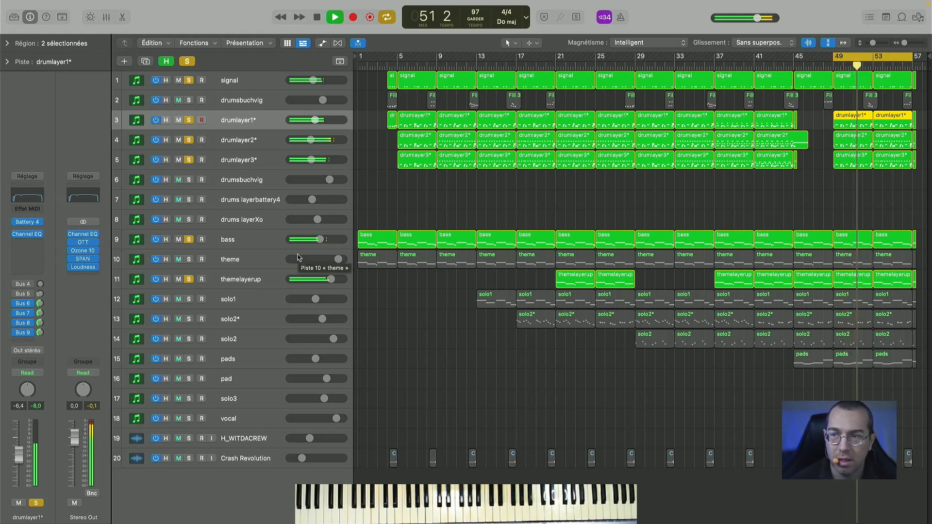
pyautogui.press('space')
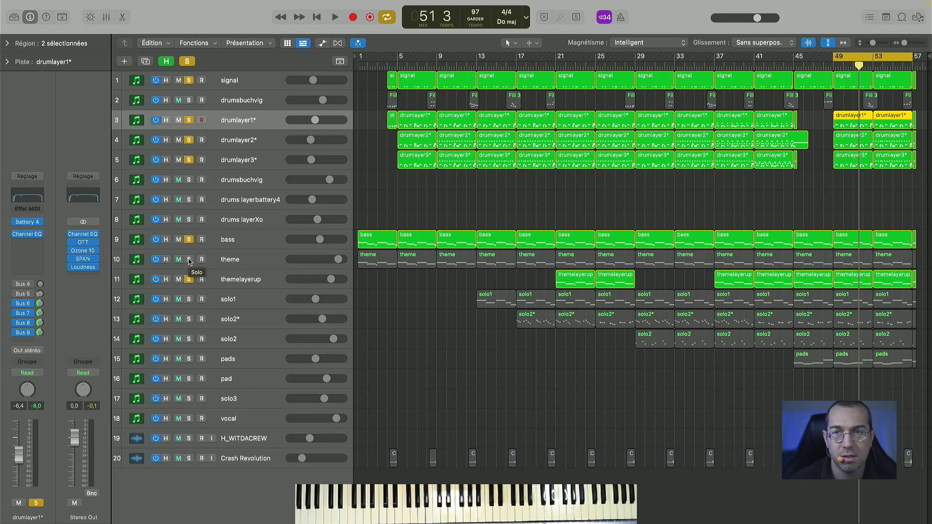
# - Solo the theme track as well, so it plays with themelayerup, and listen to both layers in the mix
pyautogui.click(190, 260)
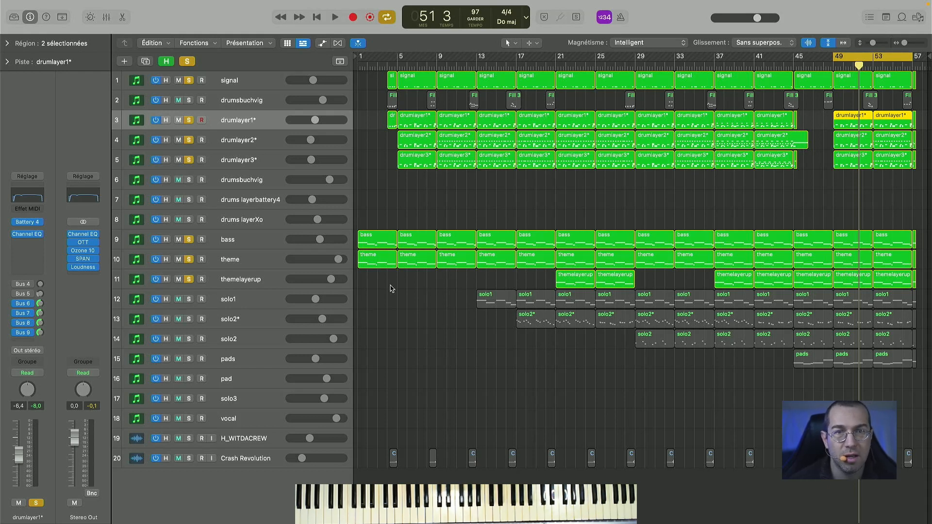
pyautogui.press('space')
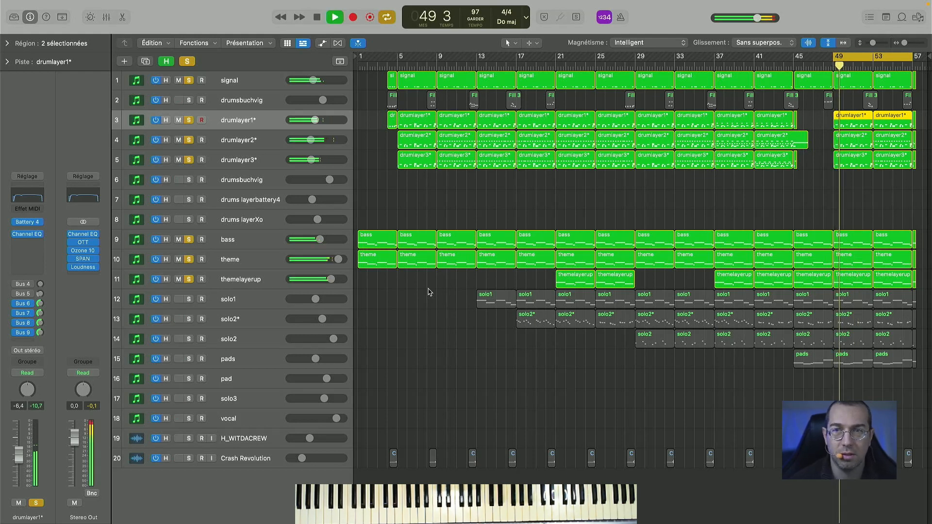
pyautogui.press('space')
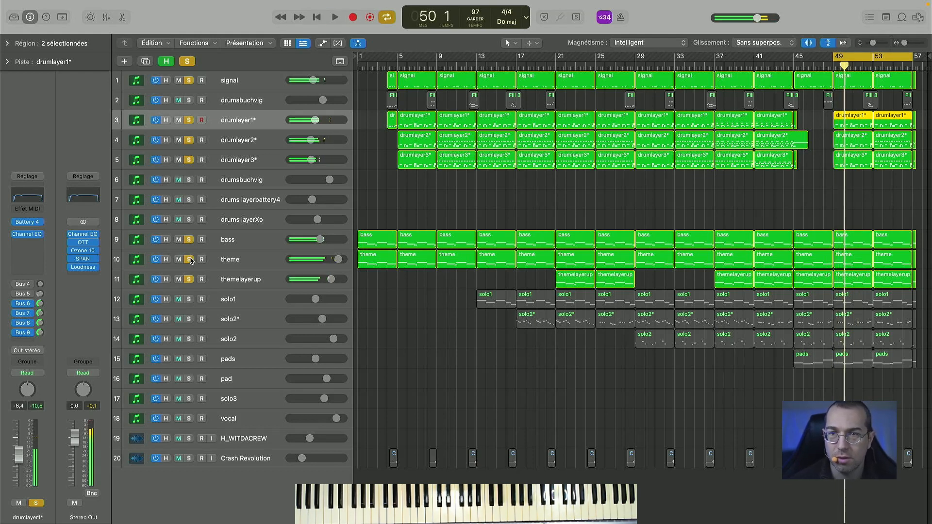
# - Take themelayerup out of the solo and listen to the mix with theme alone carrying the melody
pyautogui.click(188, 279)
pyautogui.press('space')
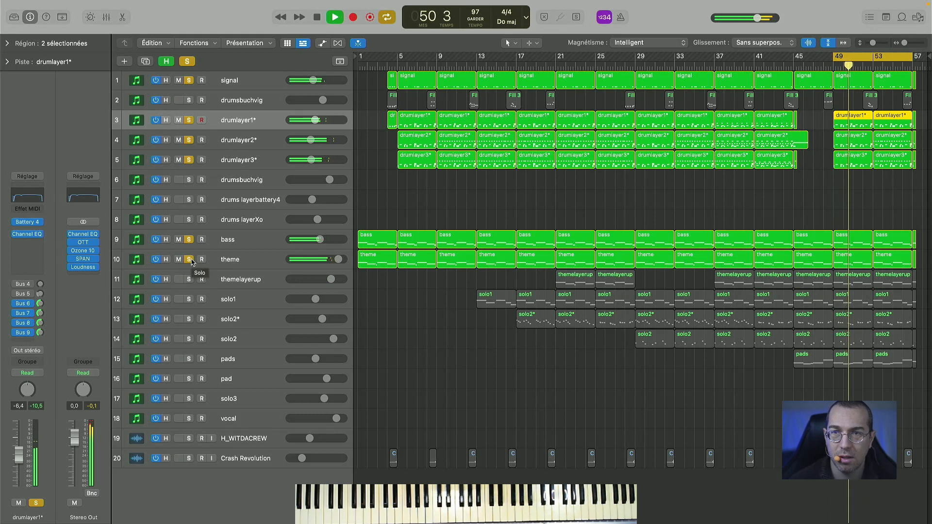
pyautogui.press('space')
# - Swap the soloed theme for themelayerup and listen to the mix for comparison
pyautogui.click(190, 261)
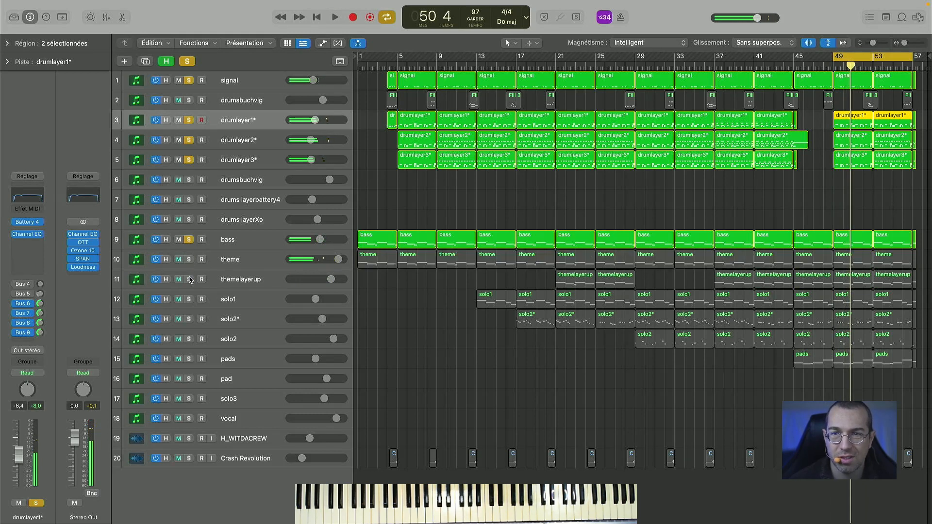
pyautogui.click(189, 279)
pyautogui.press('space')
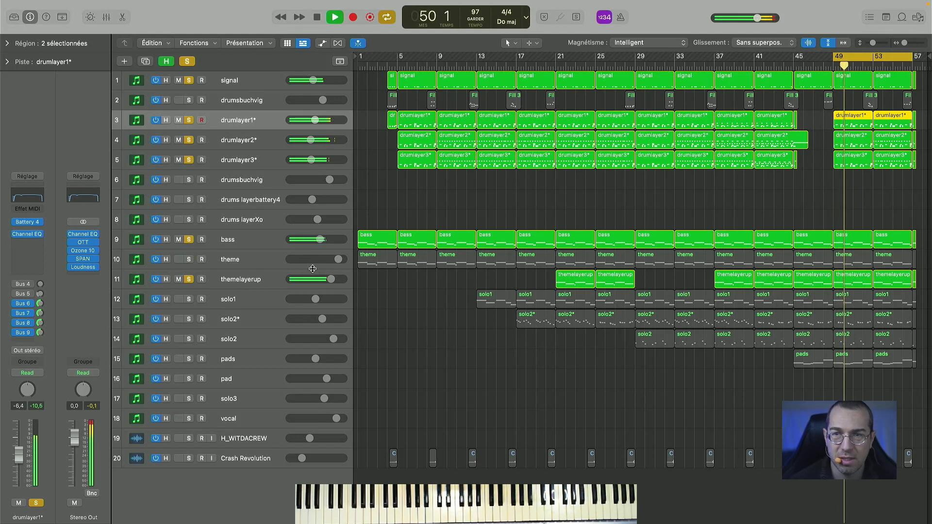
pyautogui.press('space')
# - Solo theme again alongside themelayerup and replay the mix with both melody layers
pyautogui.click(189, 259)
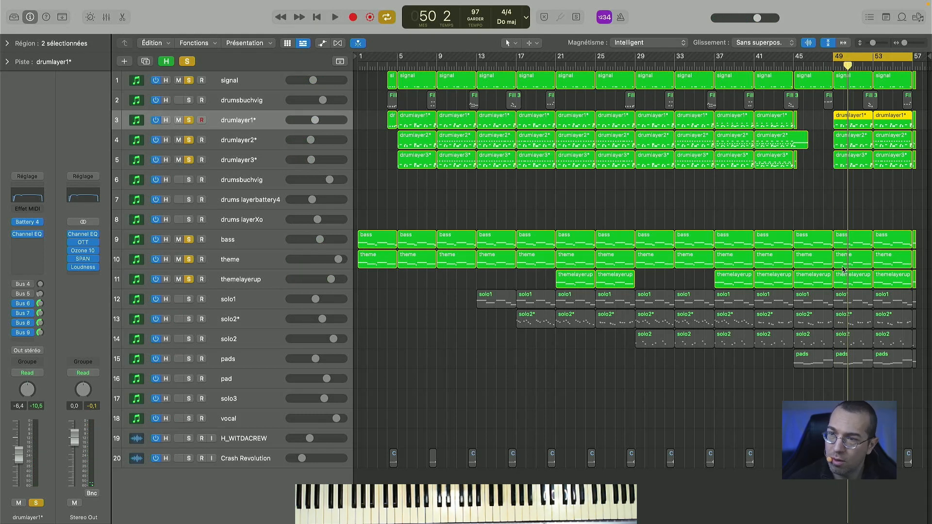
pyautogui.press('space')
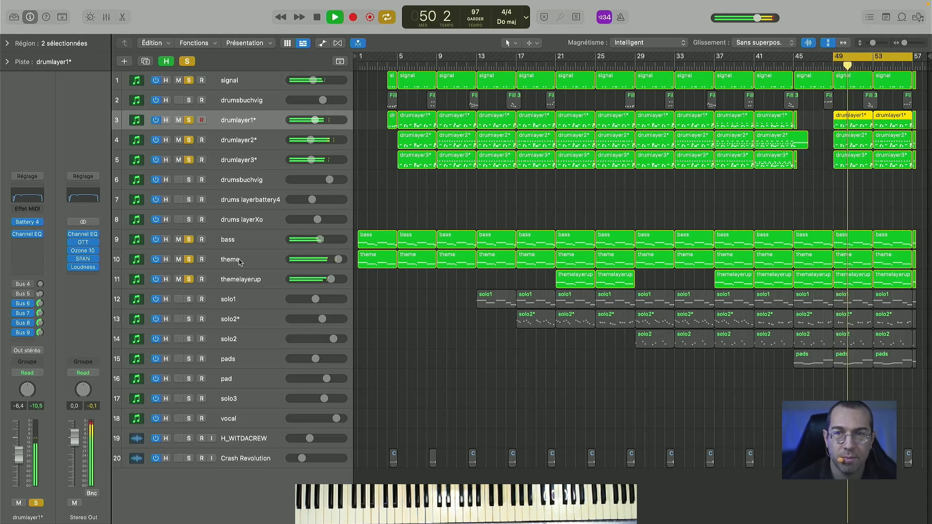
pyautogui.press('space')
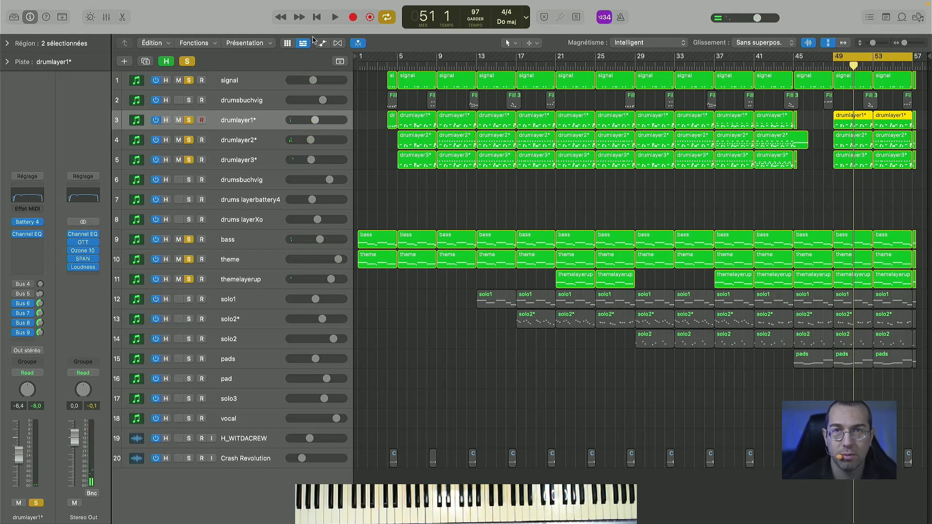
# - Clear all active solos, solo only the solo1 track, and listen to it
pyautogui.click(188, 61)
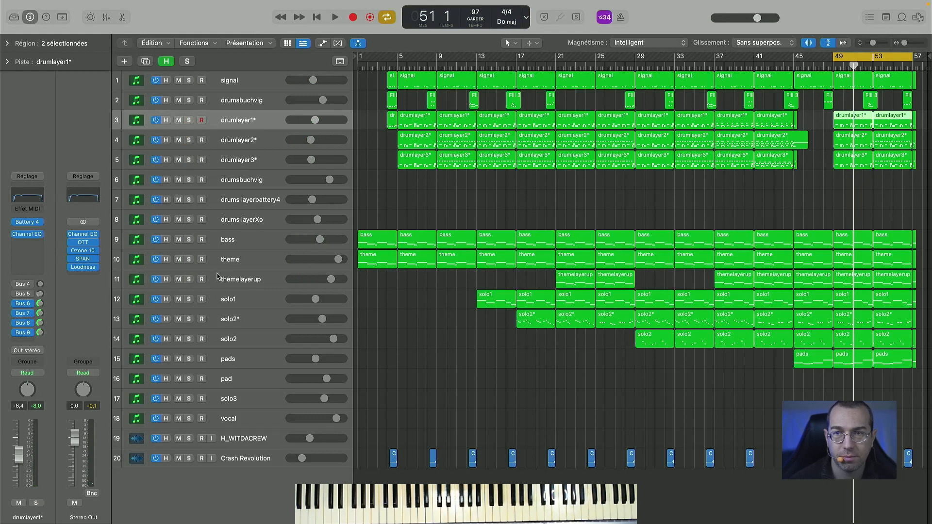
pyautogui.click(188, 300)
pyautogui.press('space')
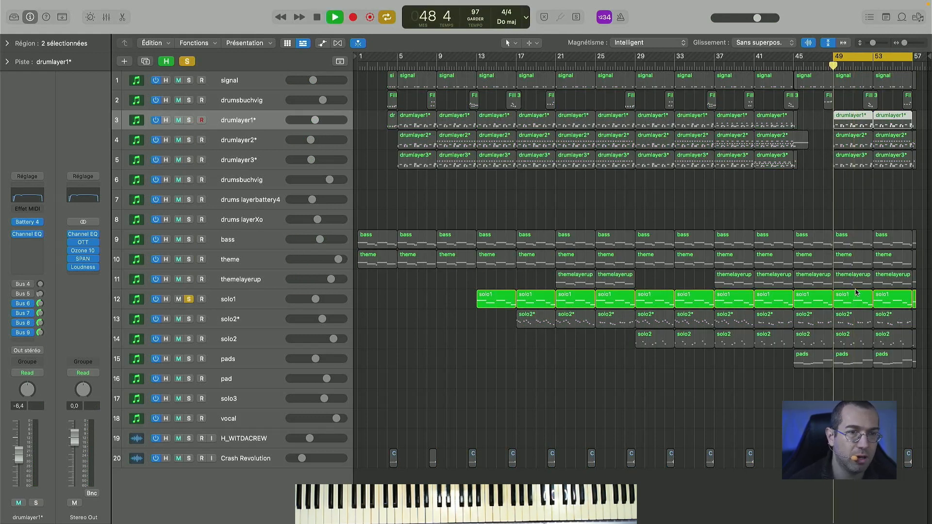
pyautogui.press('space')
# - Open solo1's Kontakt 7 instrument, examine the Melted Vibes patch and its SEQ page, and close the plug-in
pyautogui.click(256, 303)
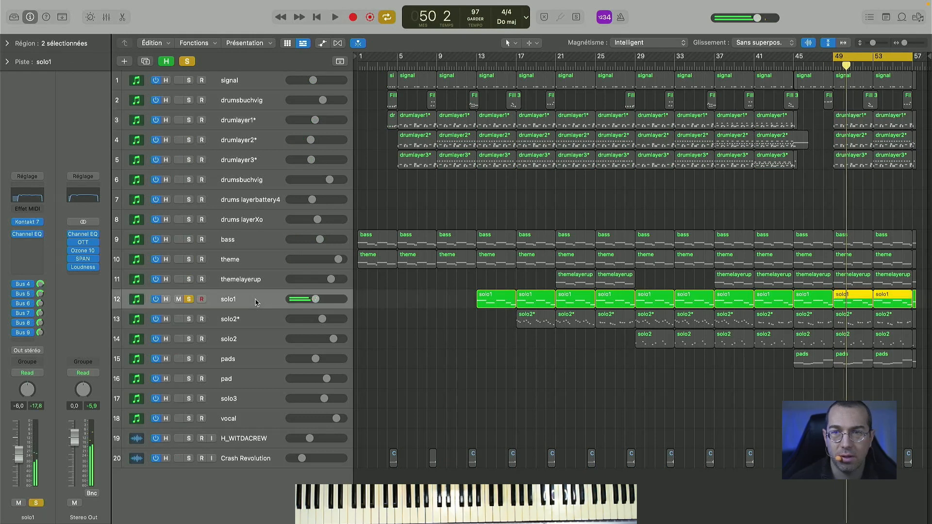
pyautogui.click(29, 222)
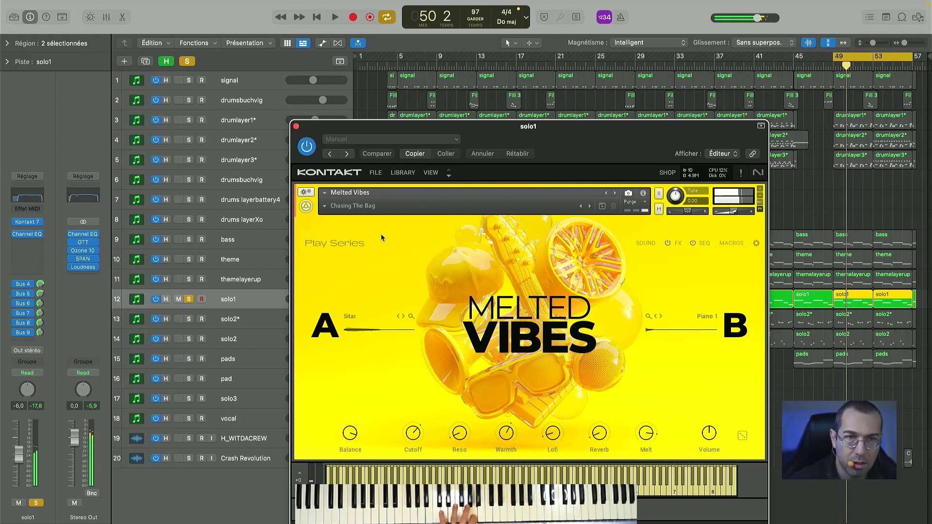
pyautogui.click(703, 242)
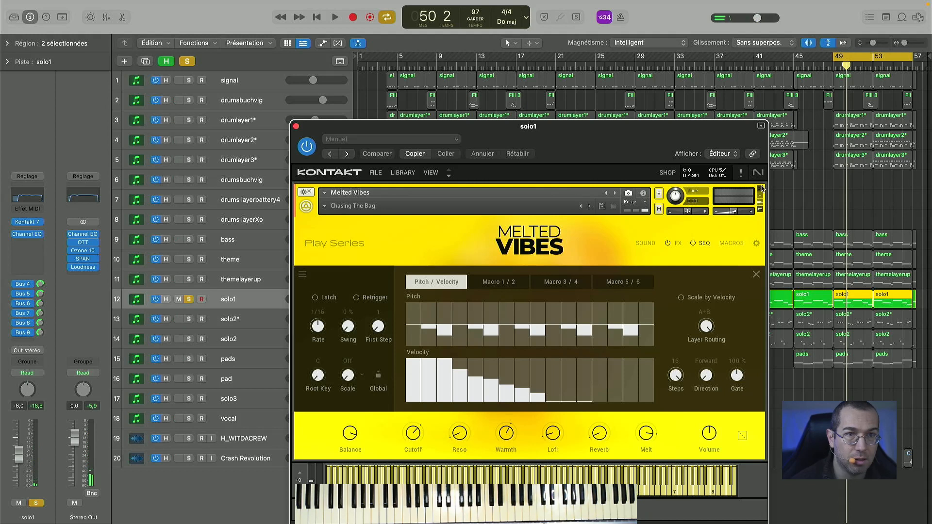
pyautogui.click(698, 242)
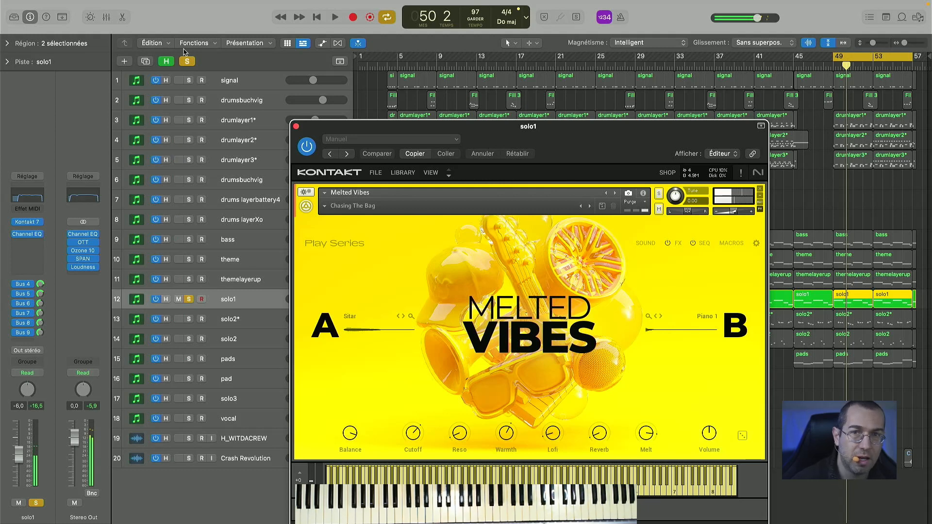
pyautogui.click(296, 126)
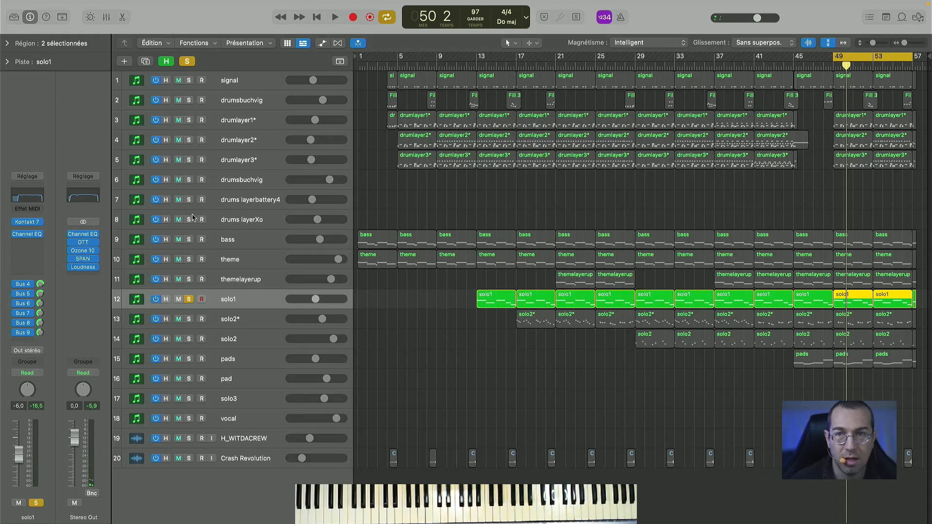
# - Solo bass, theme, themelayerup and drumlayer1* to drumlayer3* alongside solo1, and listen to the combined mix
pyautogui.click(186, 62)
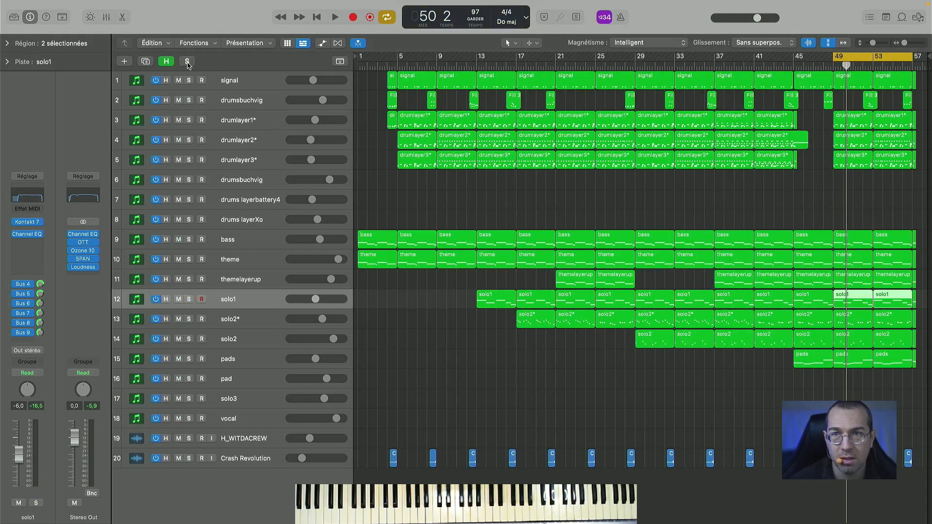
pyautogui.click(187, 61)
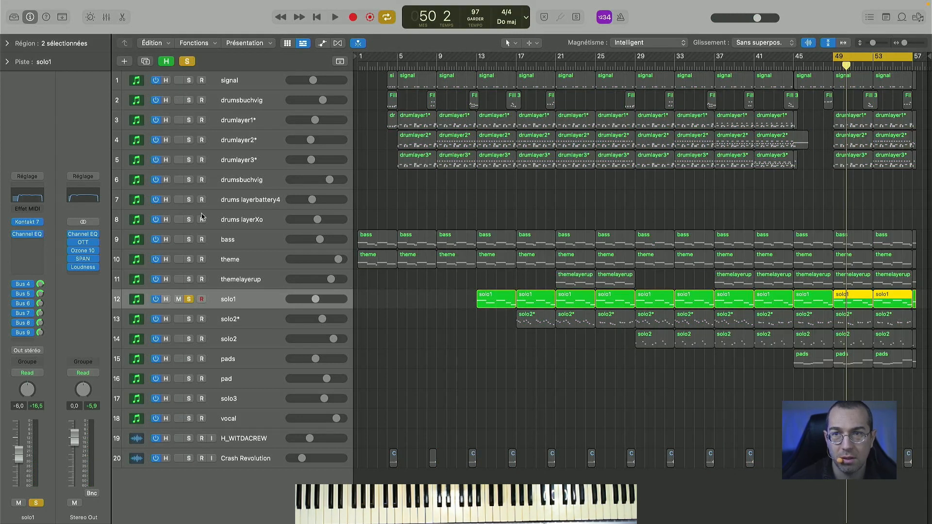
pyautogui.click(188, 259)
pyautogui.click(188, 240)
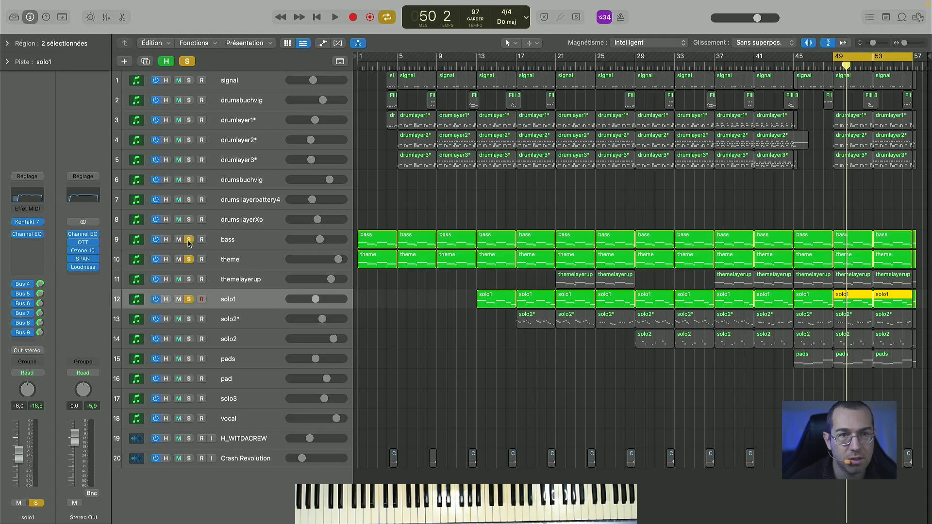
pyautogui.click(189, 280)
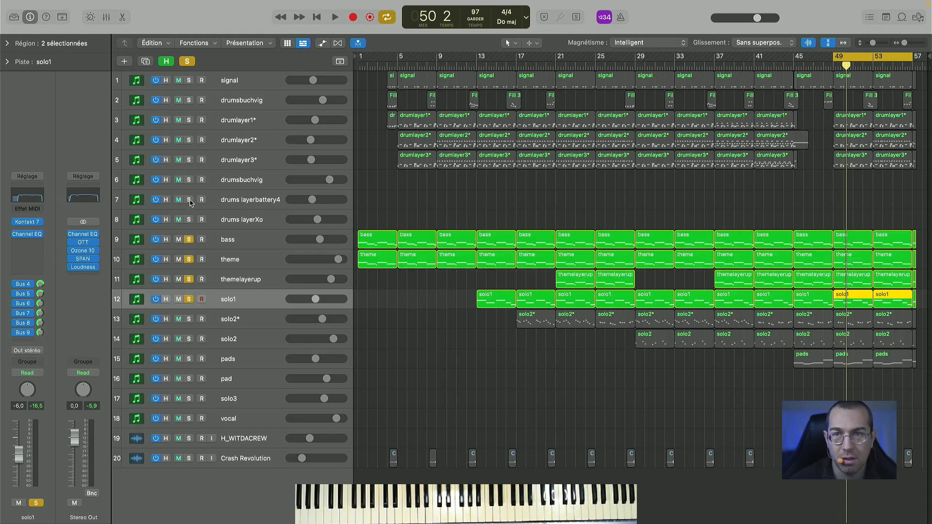
pyautogui.click(188, 161)
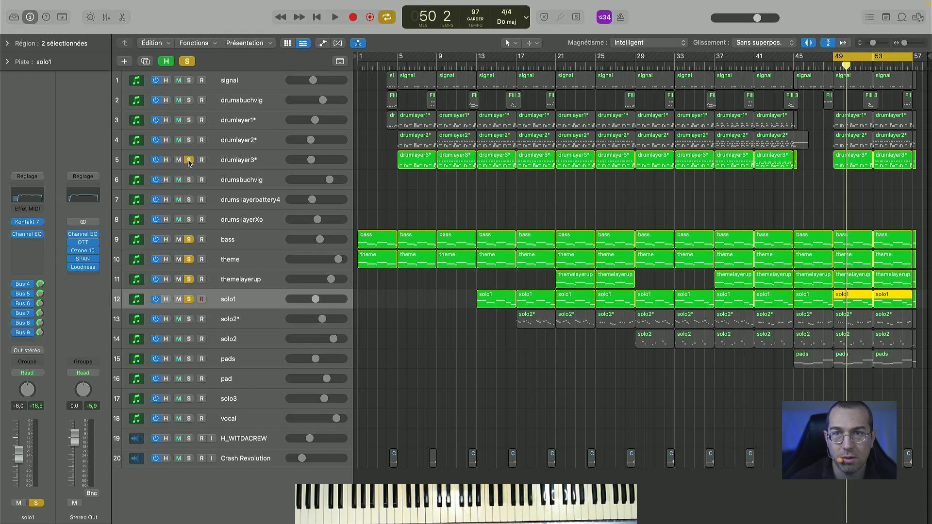
pyautogui.click(188, 141)
pyautogui.click(189, 121)
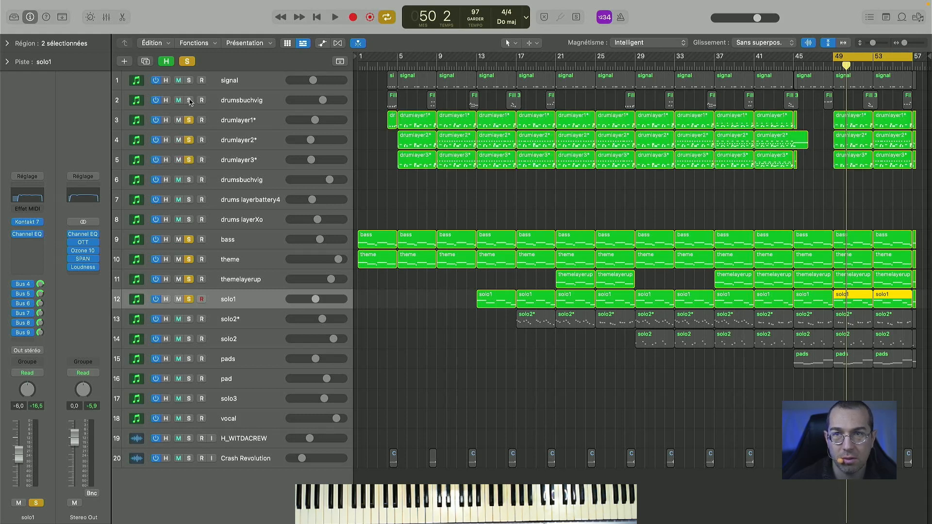
pyautogui.press('space')
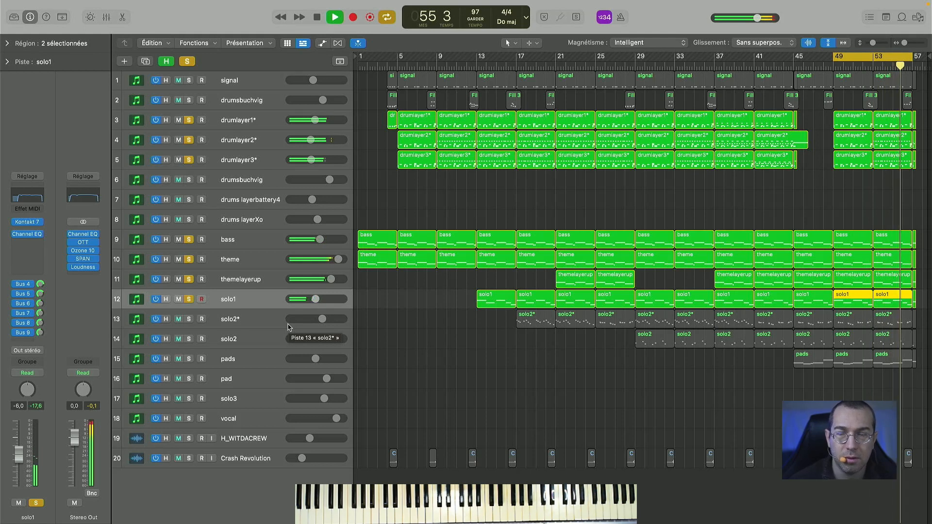
pyautogui.press('space')
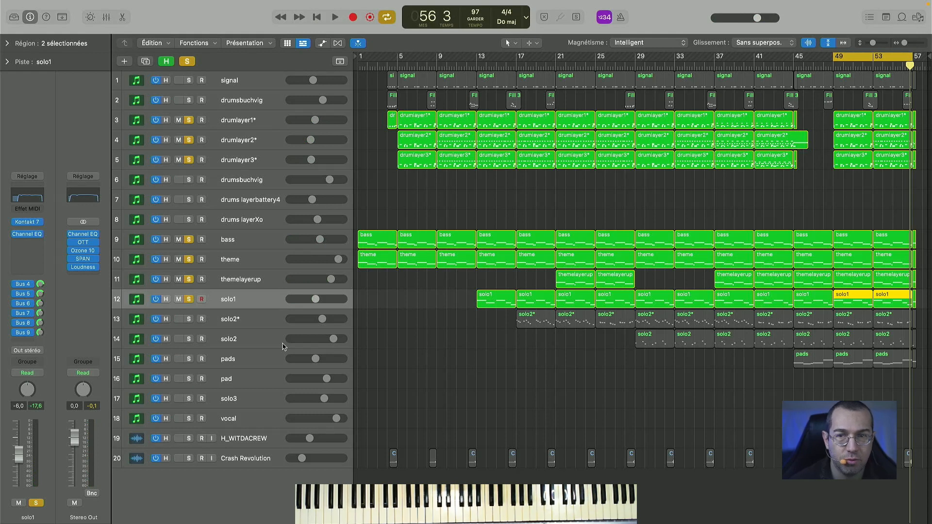
# - Add solo2* to the soloed group, clear that group to solo only solo2*, and play it
pyautogui.click(189, 319)
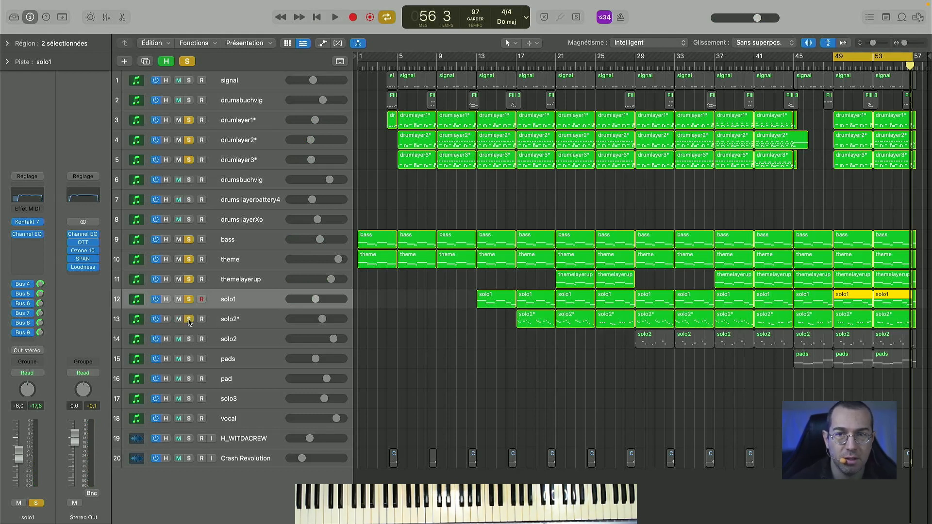
pyautogui.click(252, 320)
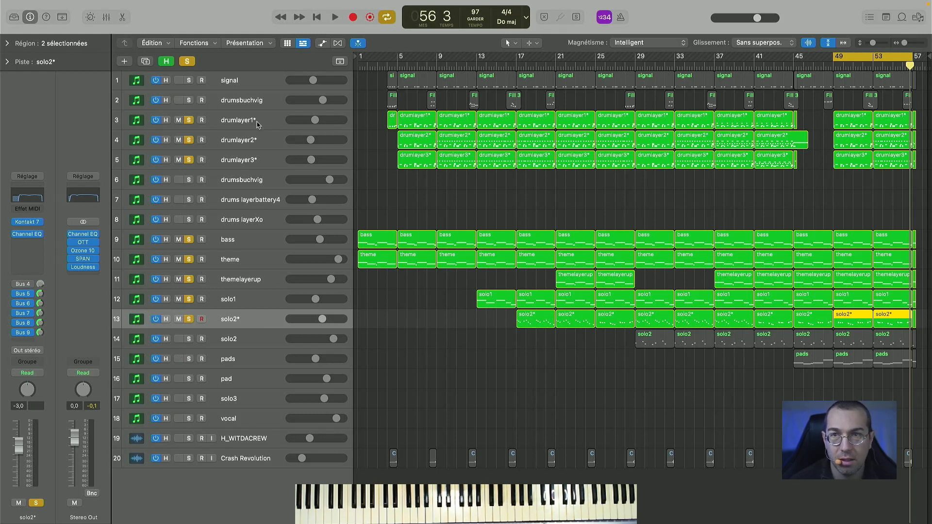
pyautogui.click(189, 63)
pyautogui.click(189, 319)
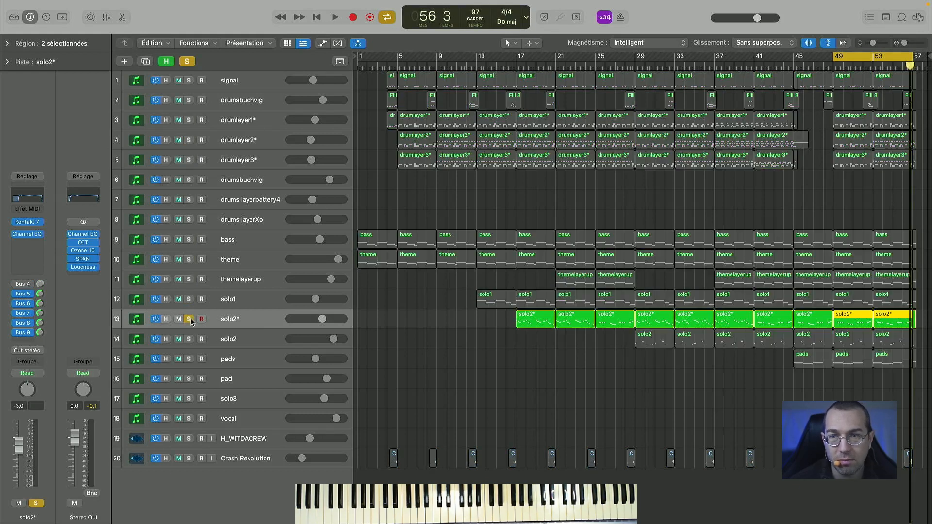
pyautogui.press('space')
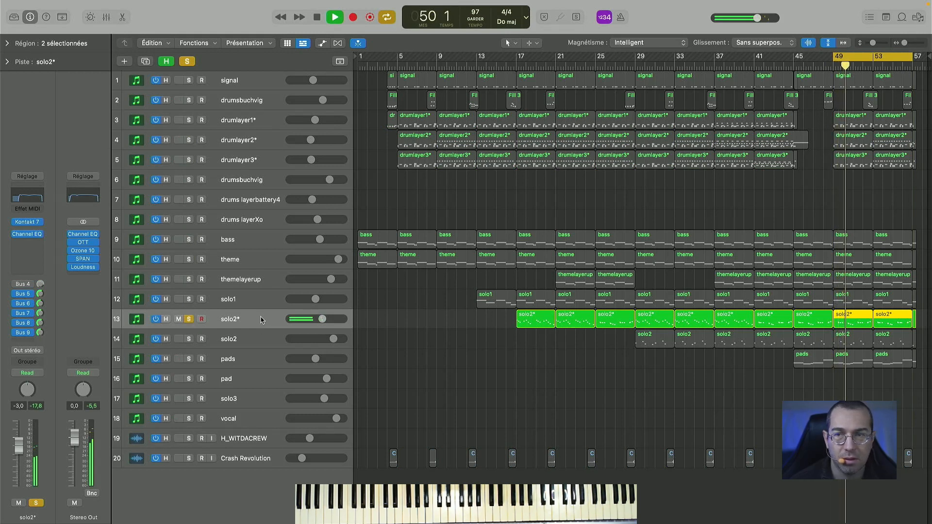
# - Open solo2*'s Kontakt 7 instrument, stop playback, examine the Melted Vibes preset categories including Keys, and close the plug-in
pyautogui.click(27, 221)
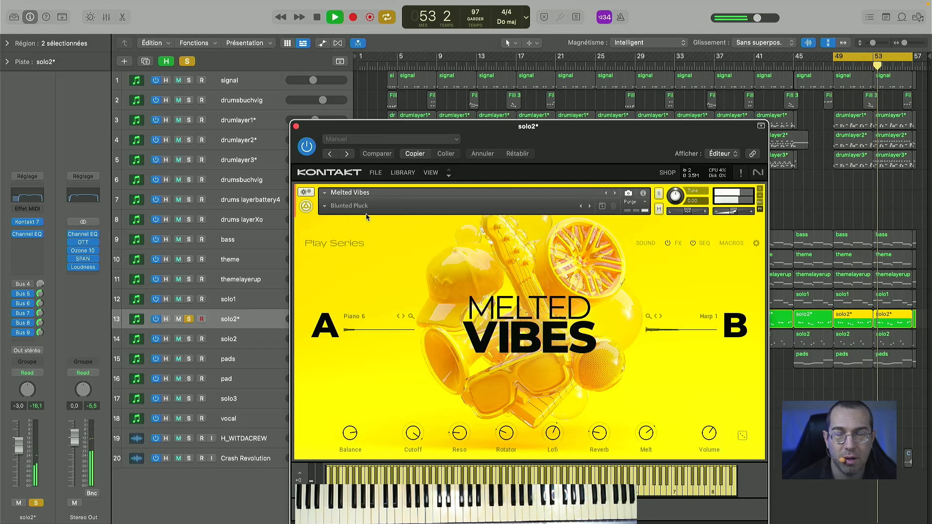
pyautogui.press('space')
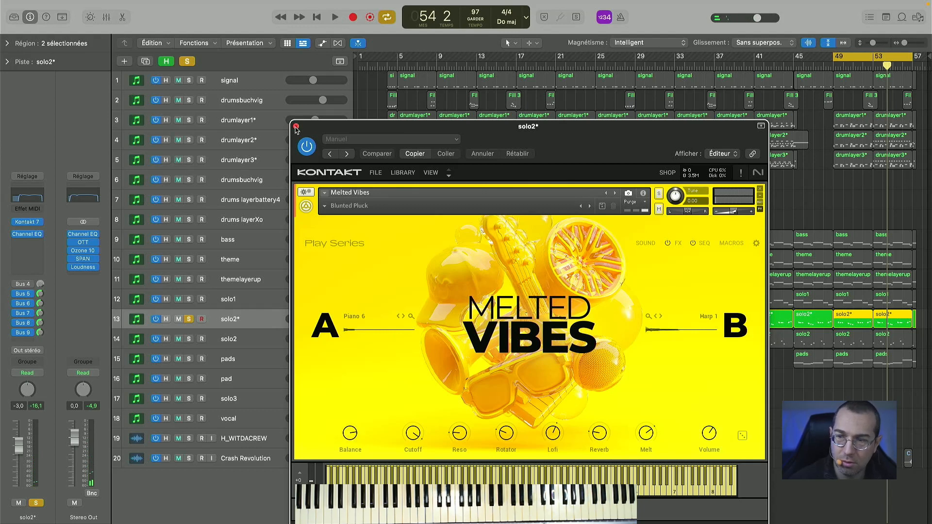
pyautogui.click(324, 209)
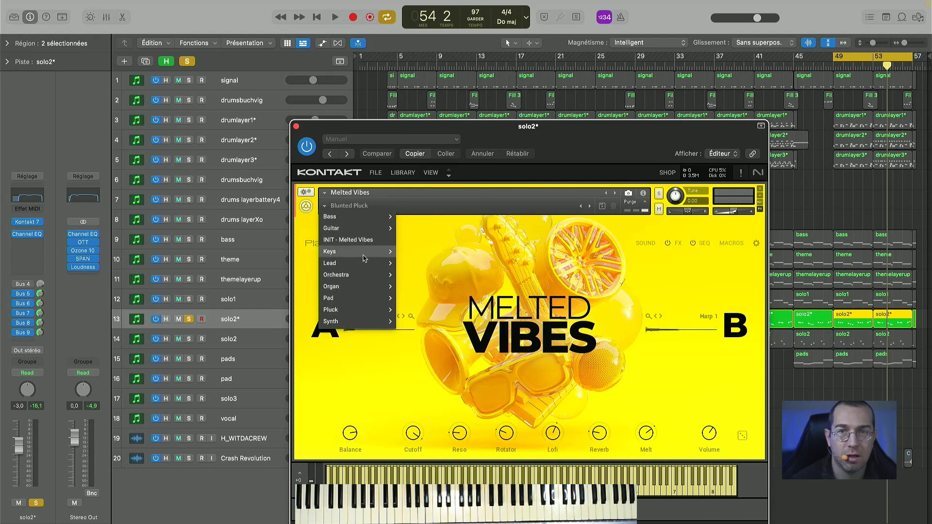
pyautogui.moveTo(362, 286)
pyautogui.moveTo(353, 233)
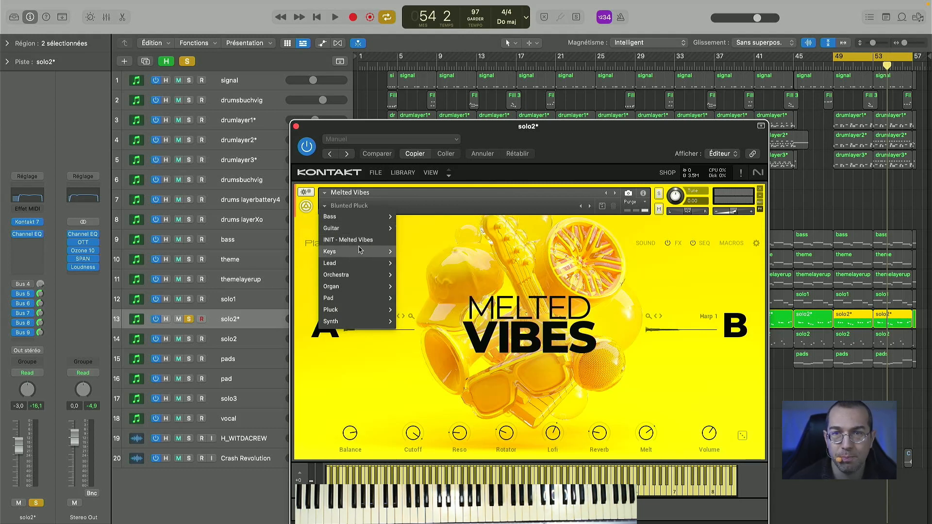
pyautogui.moveTo(359, 255)
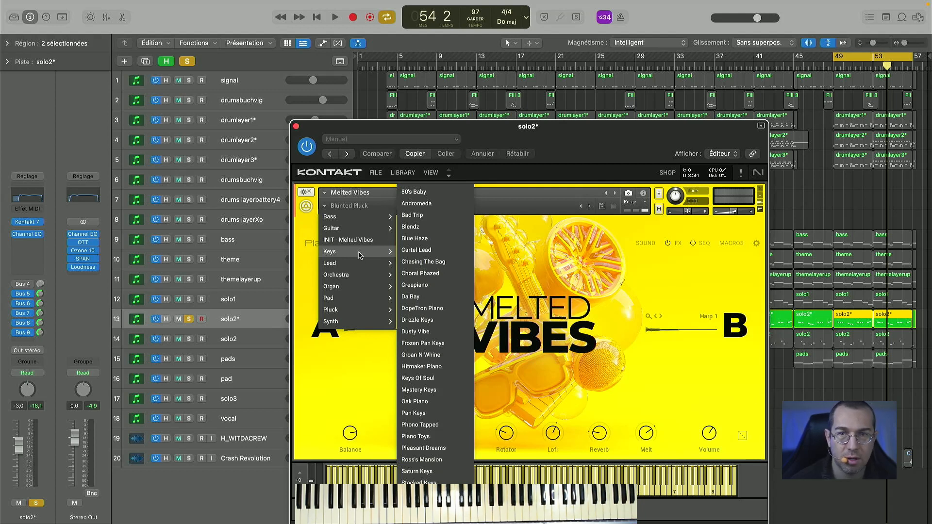
pyautogui.moveTo(352, 313)
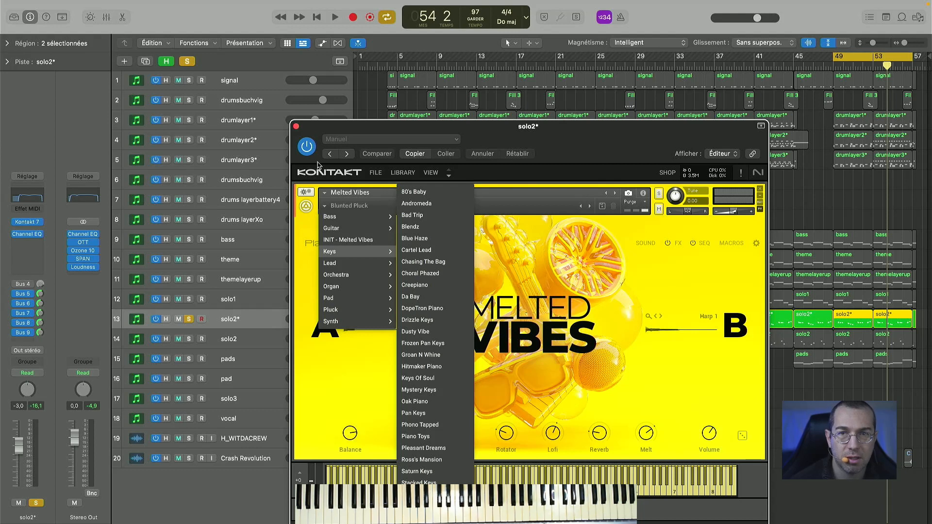
pyautogui.click(296, 128)
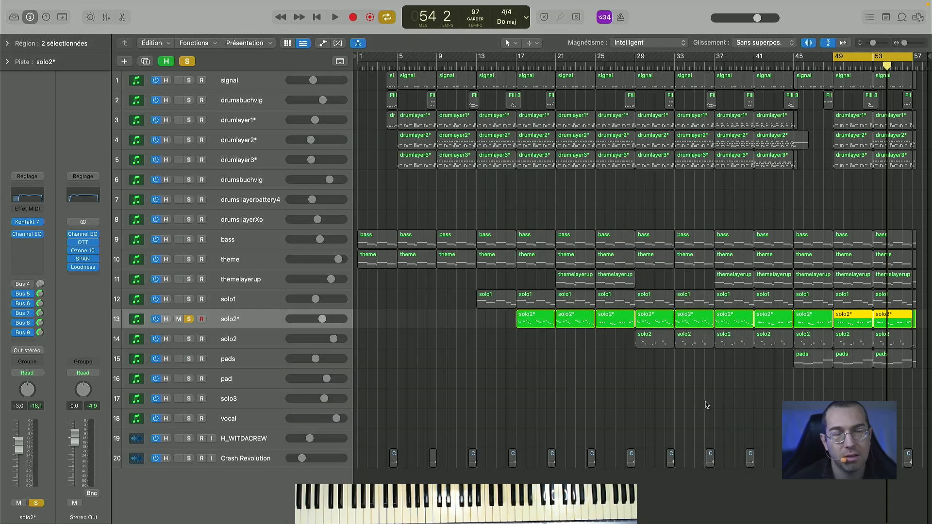
# - Replay short passages of the isolated solo2* track and stop playback
pyautogui.press('space')
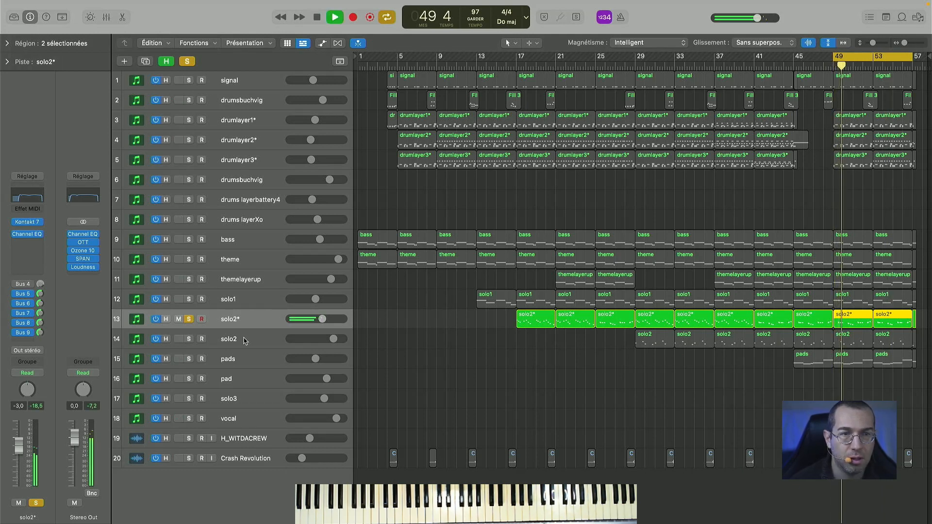
pyautogui.press('space')
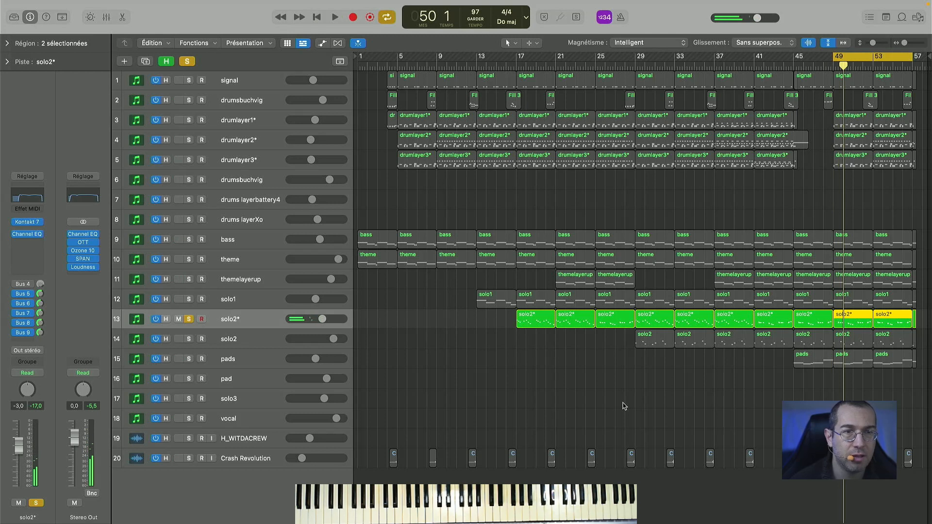
pyautogui.press('space')
pyautogui.press('space')
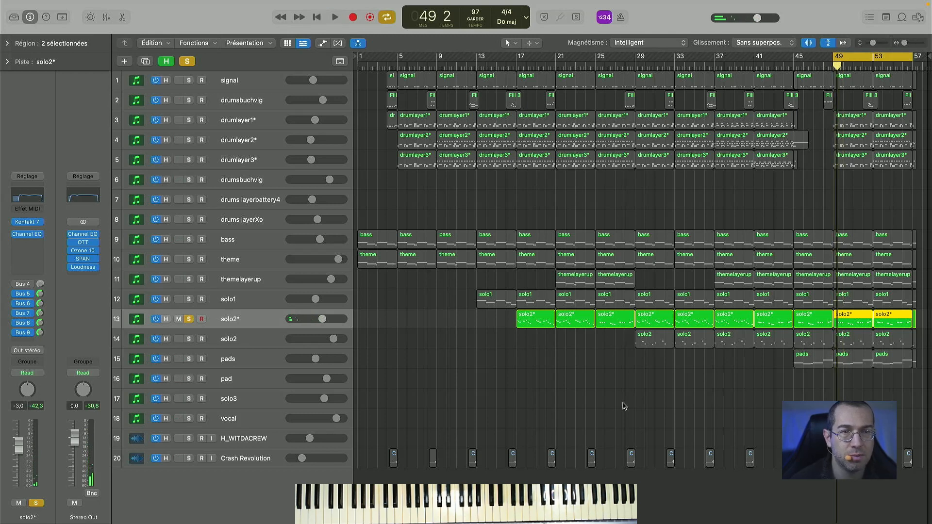
# - Solo solo1 together with solo2* and listen to how the two melodies combine
pyautogui.click(189, 300)
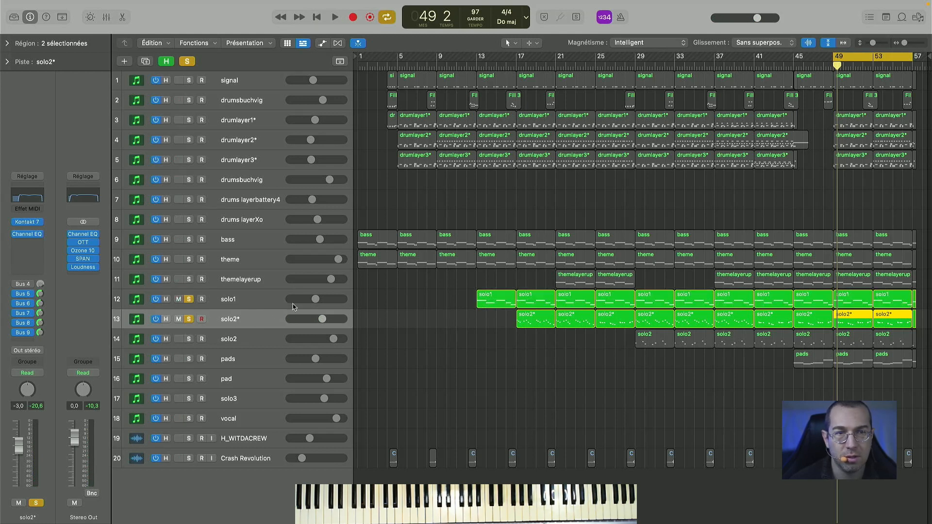
pyautogui.press('space')
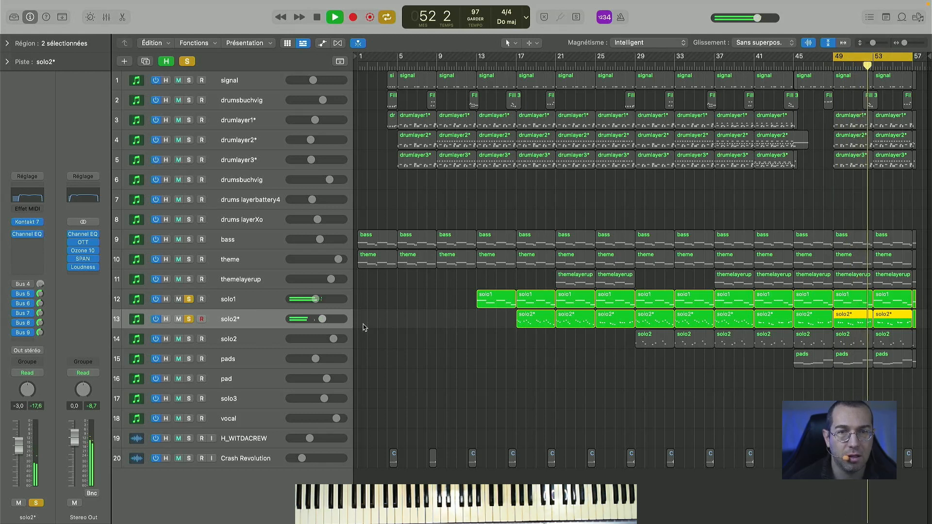
pyautogui.press('space')
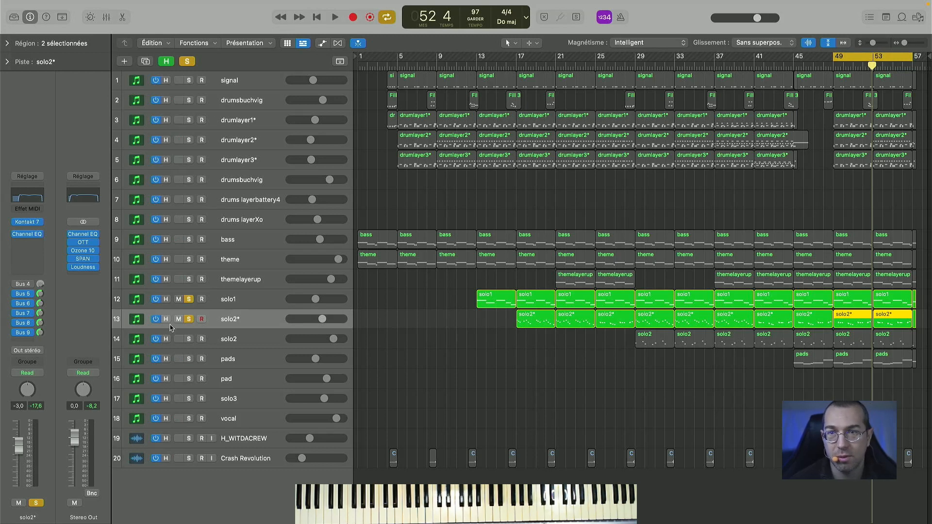
# - Unsolo solo1 and solo2*, restore the earlier soloed group of drum layers, bass, themes and solos, and listen to it
pyautogui.click(190, 299)
pyautogui.click(189, 319)
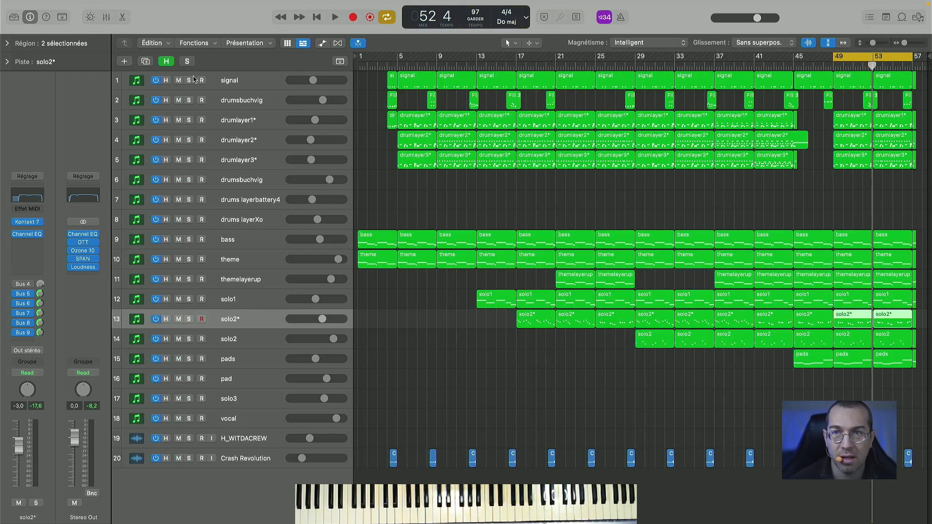
pyautogui.click(188, 62)
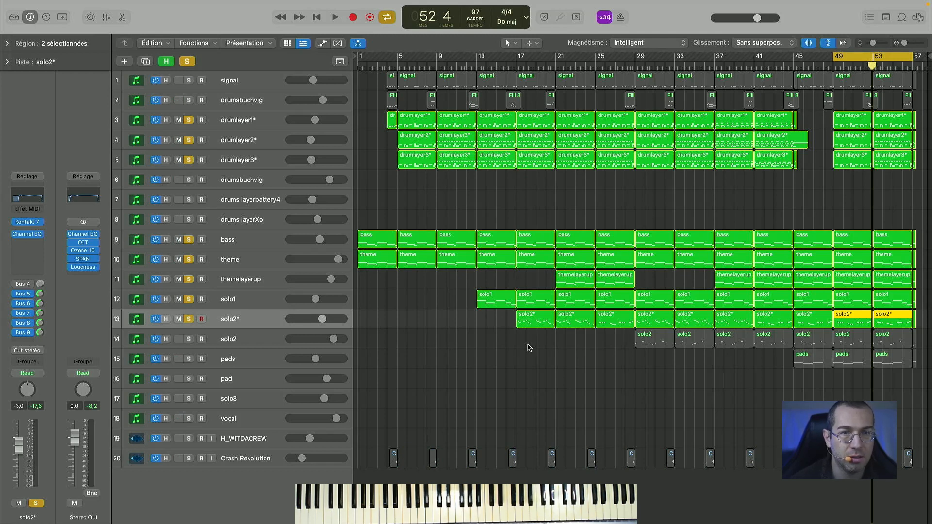
pyautogui.press('space')
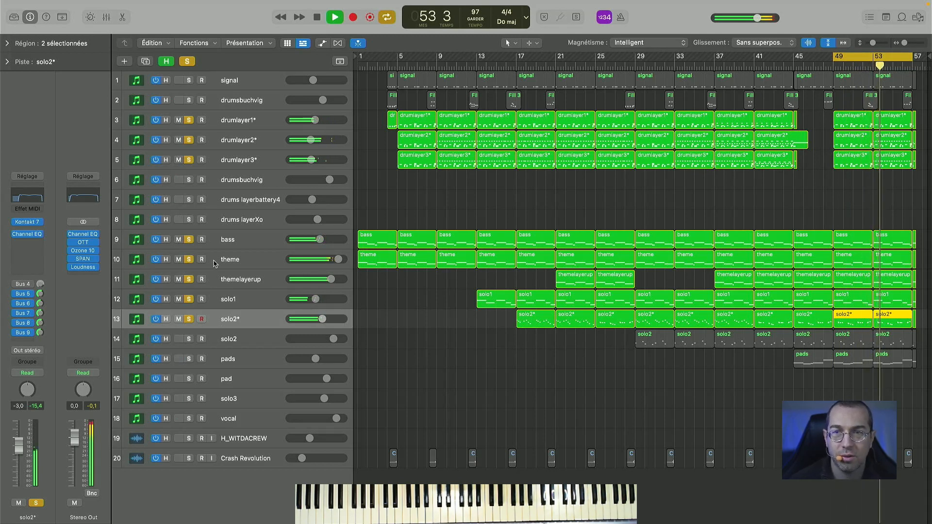
pyautogui.press('space')
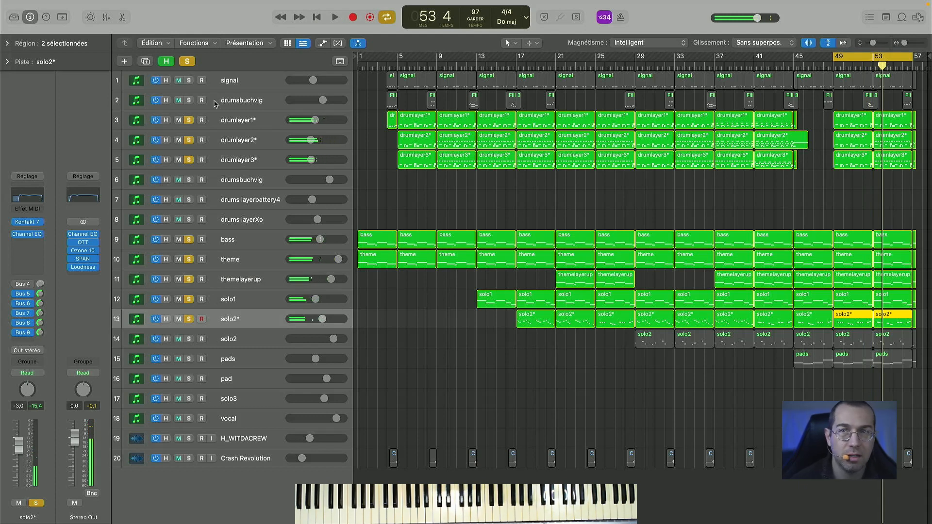
# - Clear all active solos, solo only the solo2 track 14, and listen to it
pyautogui.click(189, 62)
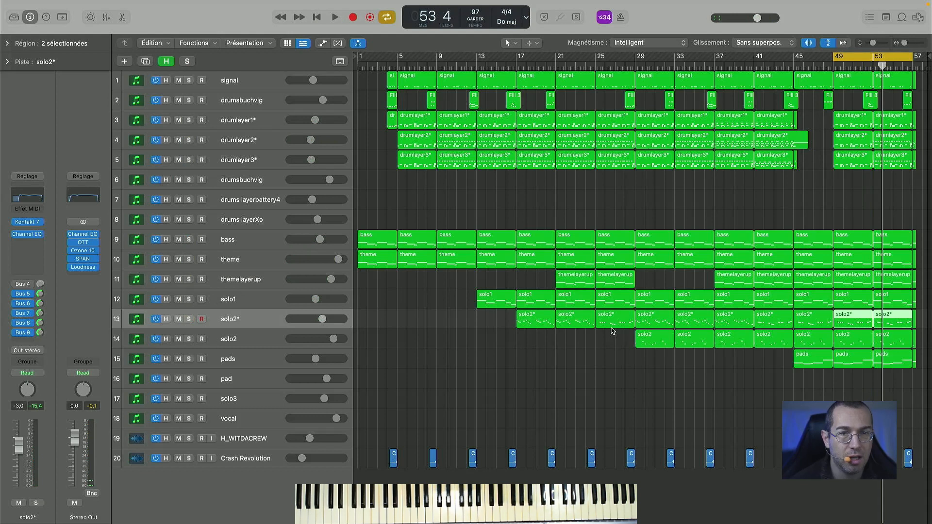
pyautogui.click(189, 339)
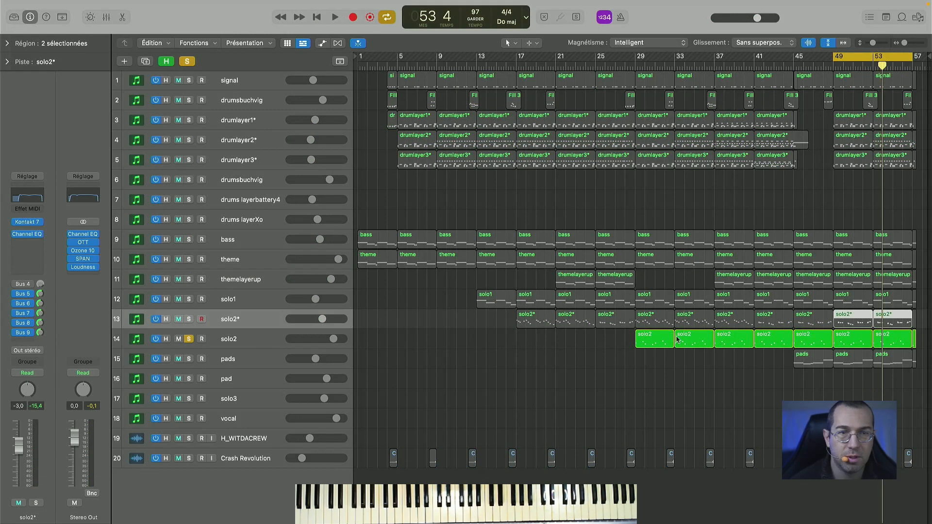
pyautogui.press('space')
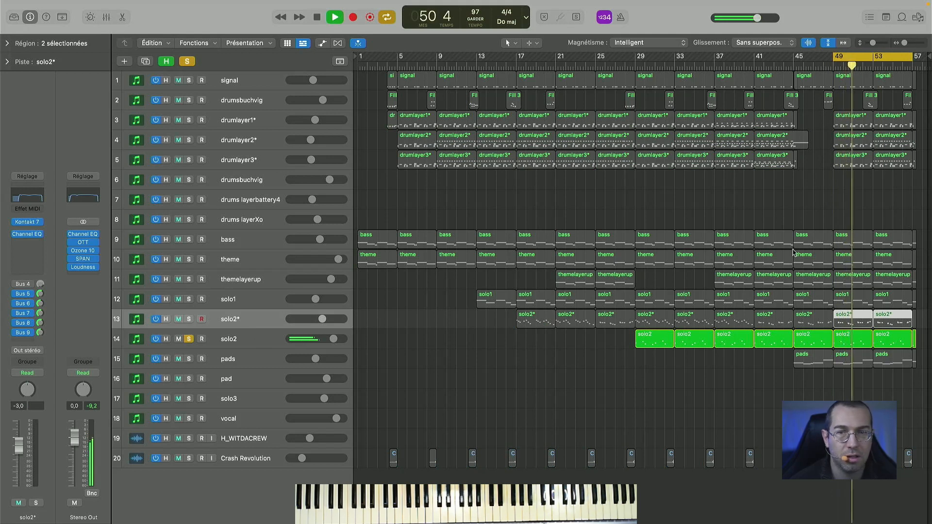
pyautogui.press('space')
# - Open the Kontakt instrument on the solo2 track 14, look through the Melted Vibes preset categories, and close the instrument
pyautogui.click(262, 339)
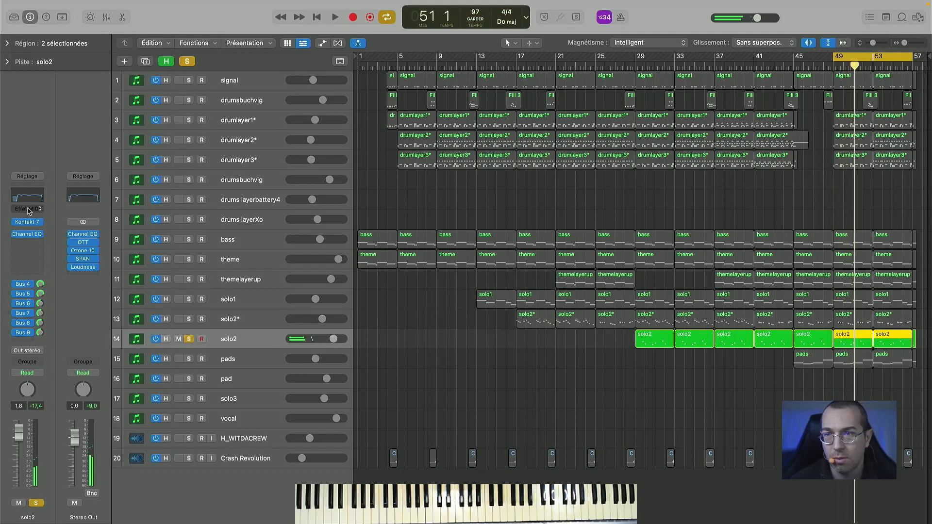
pyautogui.click(27, 222)
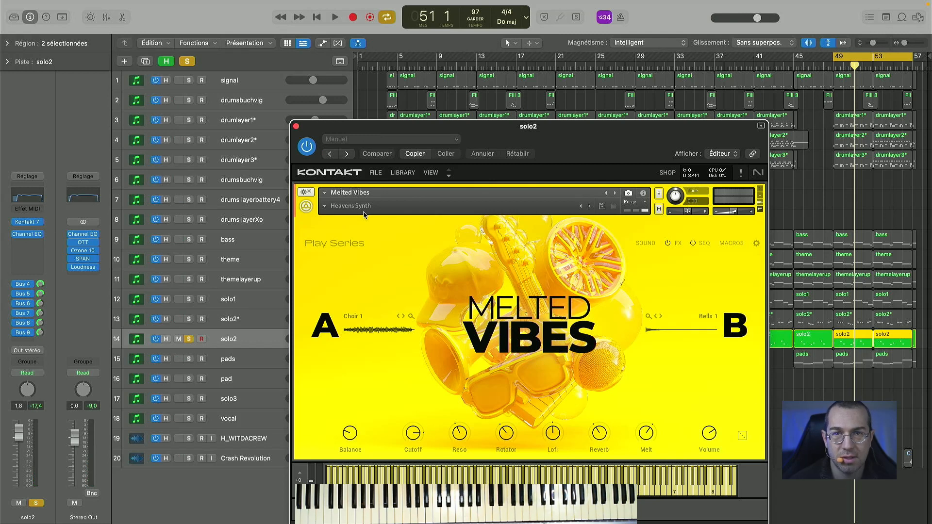
pyautogui.click(325, 208)
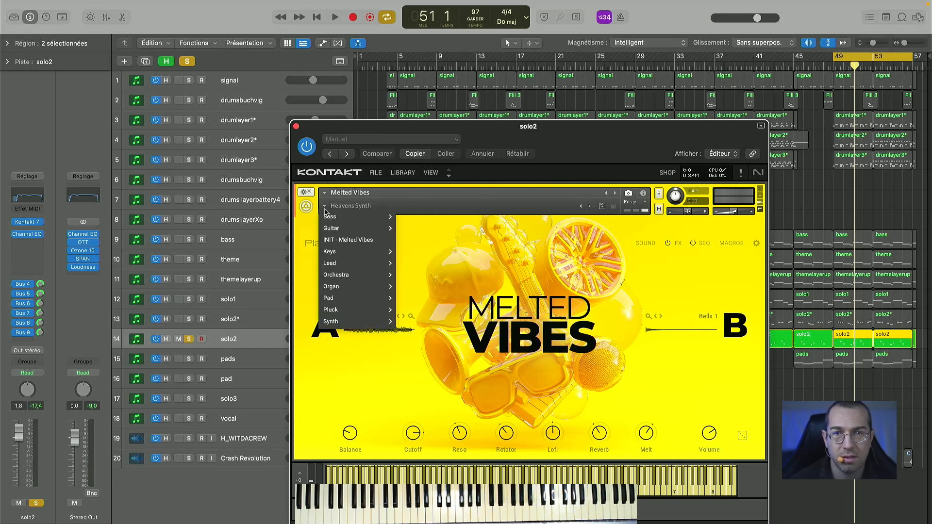
pyautogui.moveTo(346, 327)
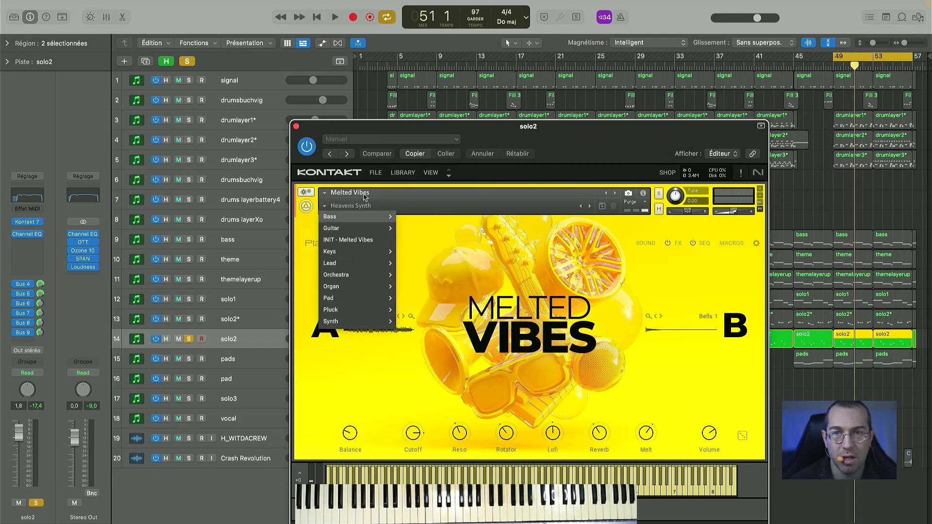
pyautogui.moveTo(356, 223)
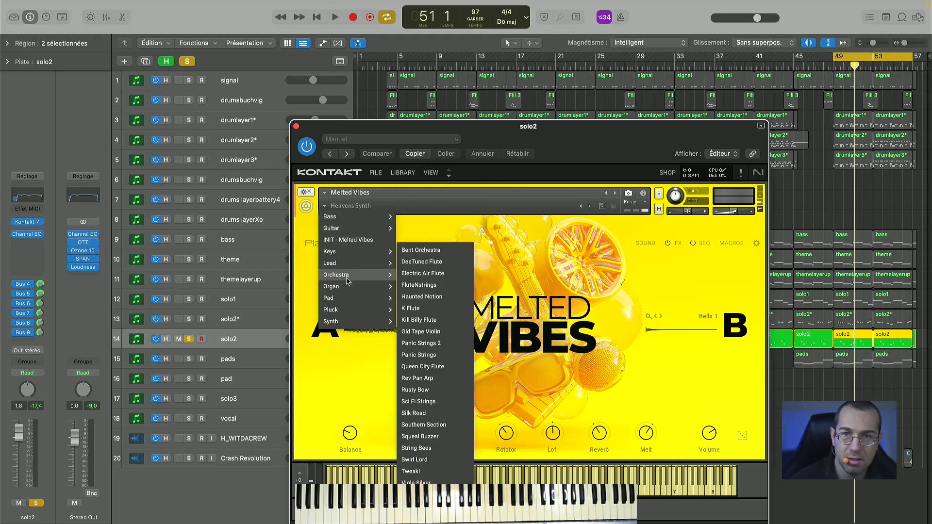
pyautogui.moveTo(347, 288)
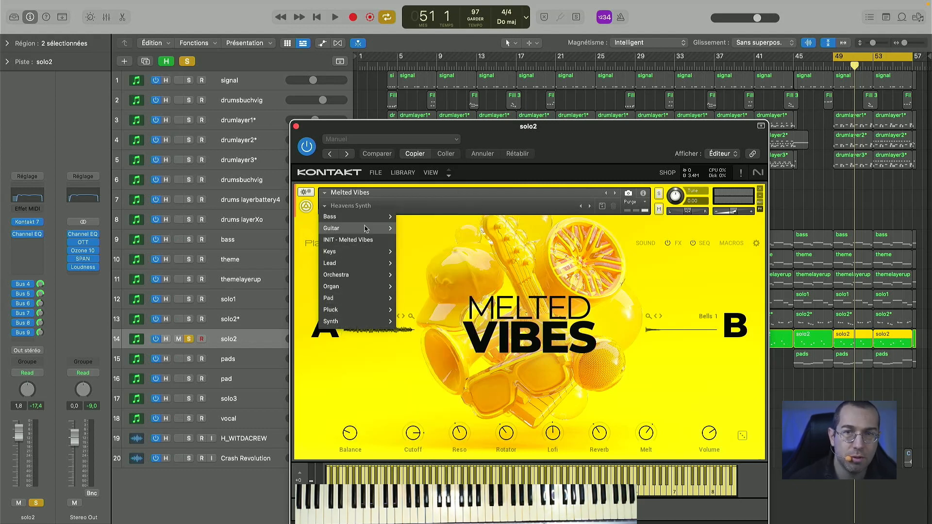
pyautogui.click(356, 376)
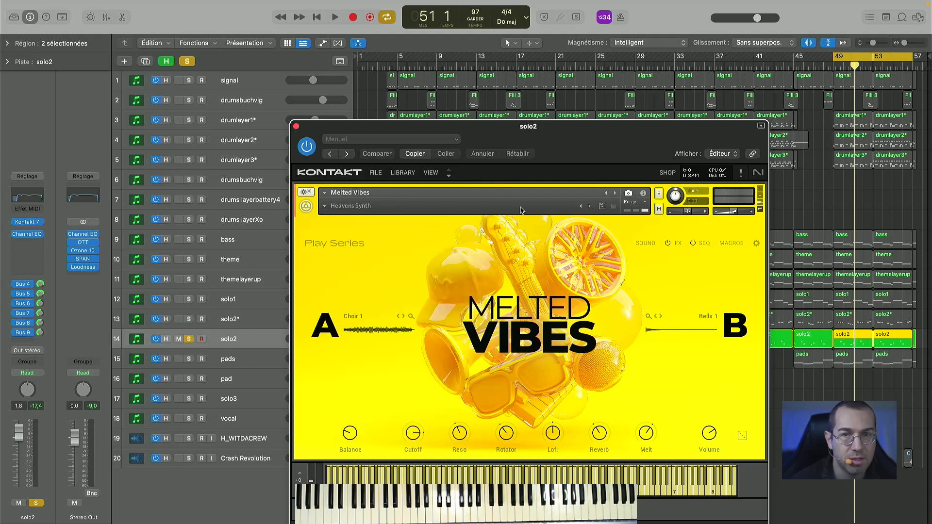
pyautogui.click(296, 127)
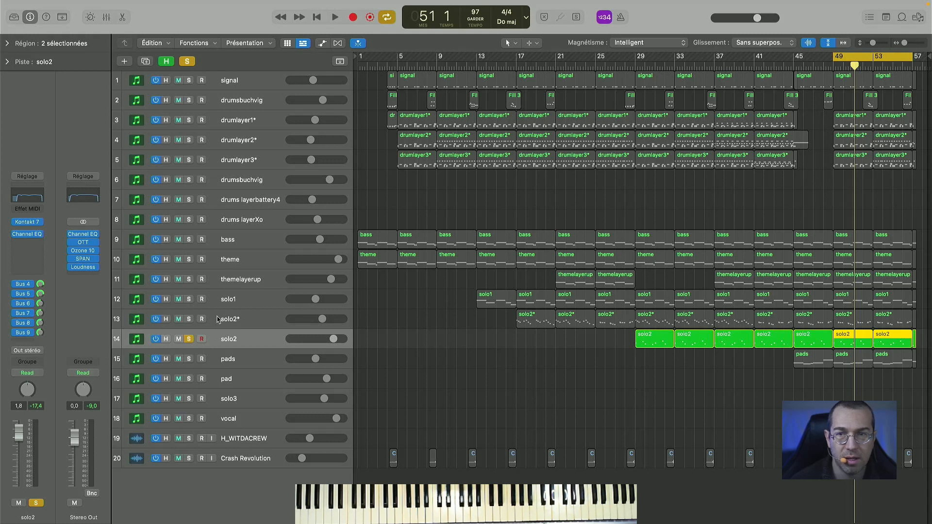
# - Clear the active solo, turn off cycle mode, and play the full arrangement from bar 28
pyautogui.press('space')
pyautogui.click(187, 62)
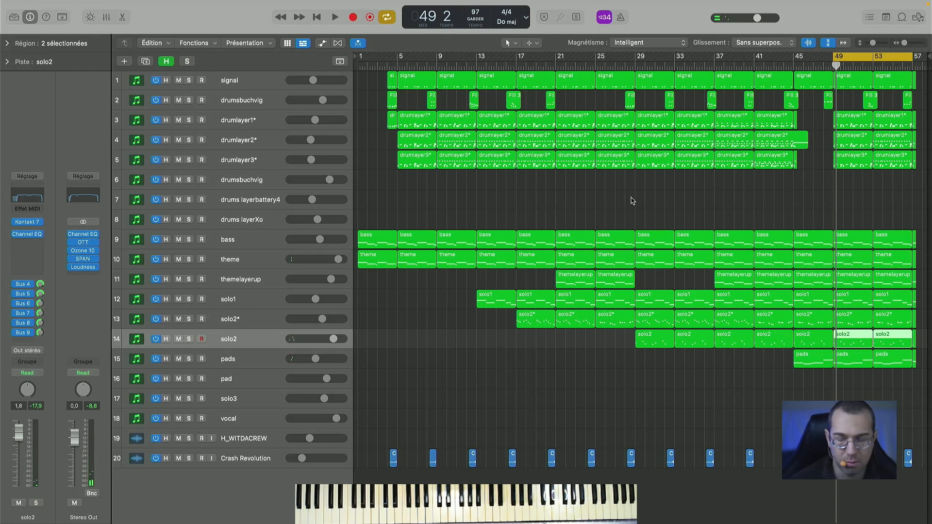
pyautogui.press('c')
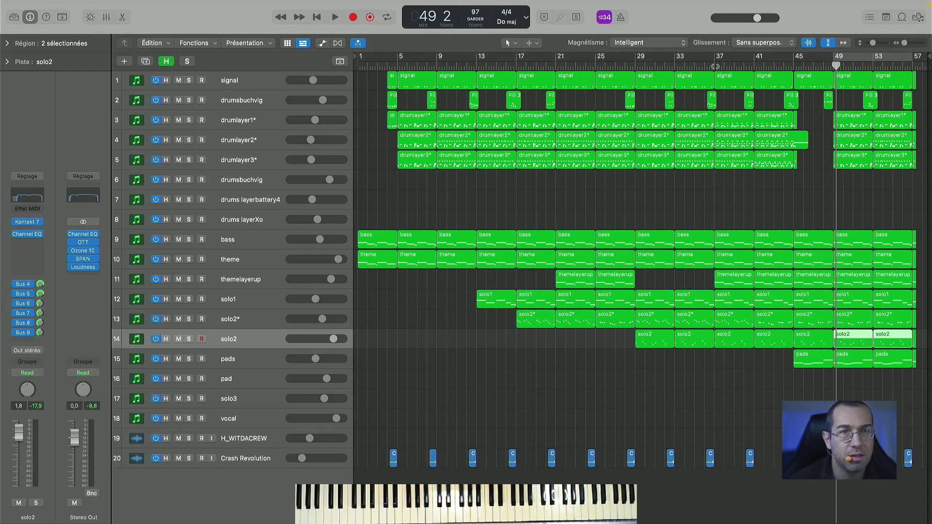
pyautogui.click(629, 66)
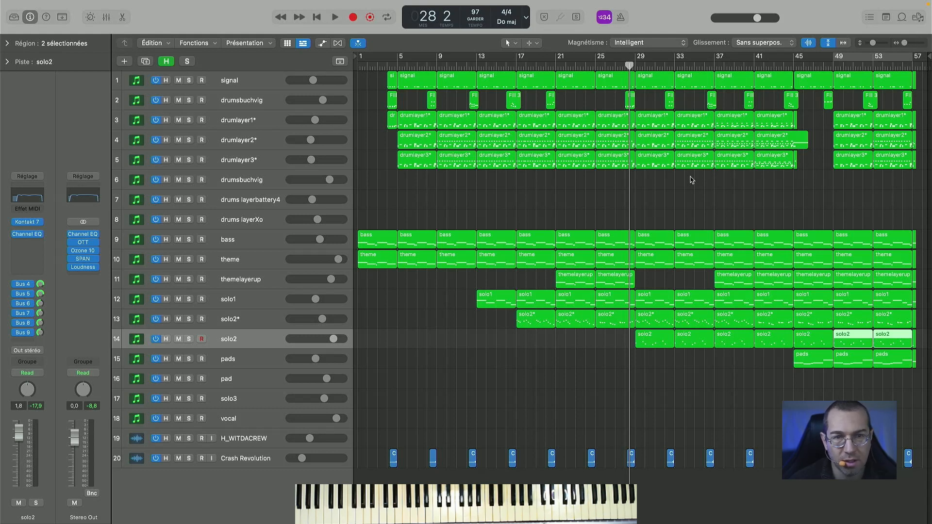
pyautogui.press('space')
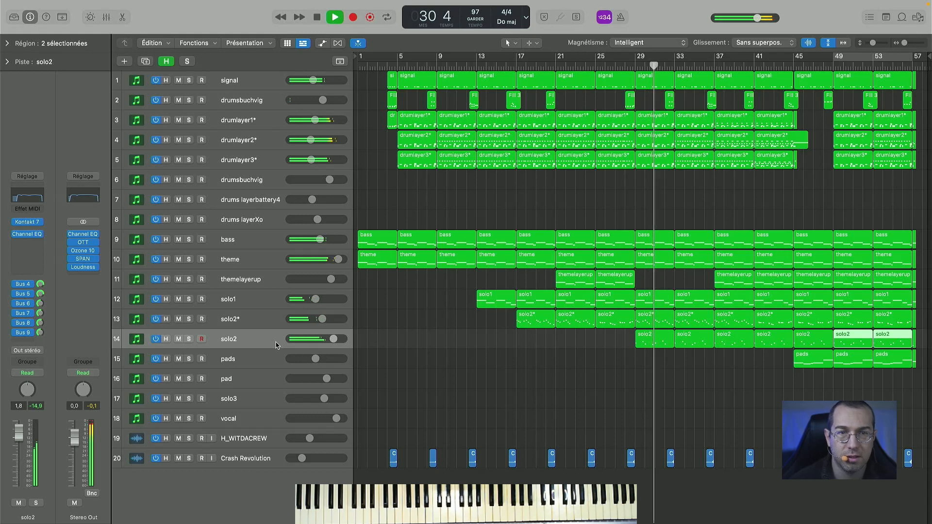
# - Solo the solo2 track 14 during playback, unsolo it to compare with the full mix, and stop playback
pyautogui.click(189, 339)
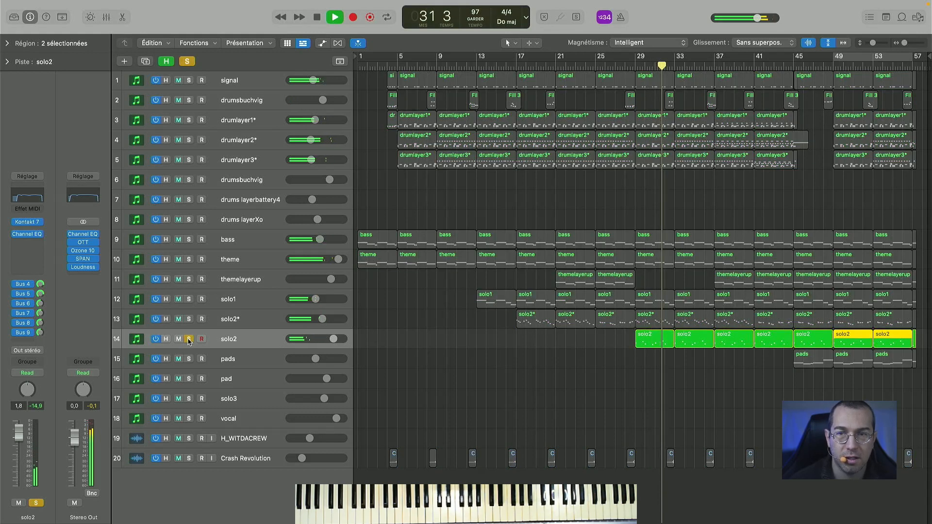
pyautogui.click(189, 338)
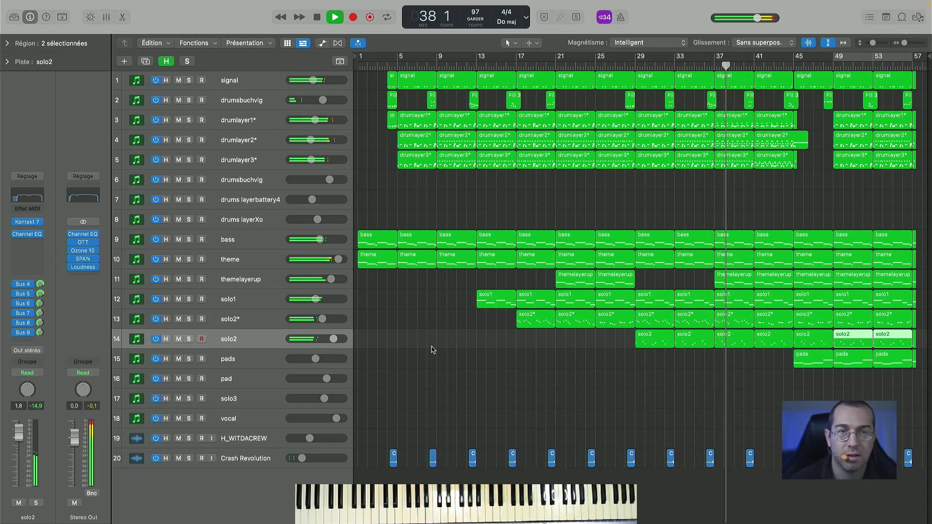
pyautogui.press('space')
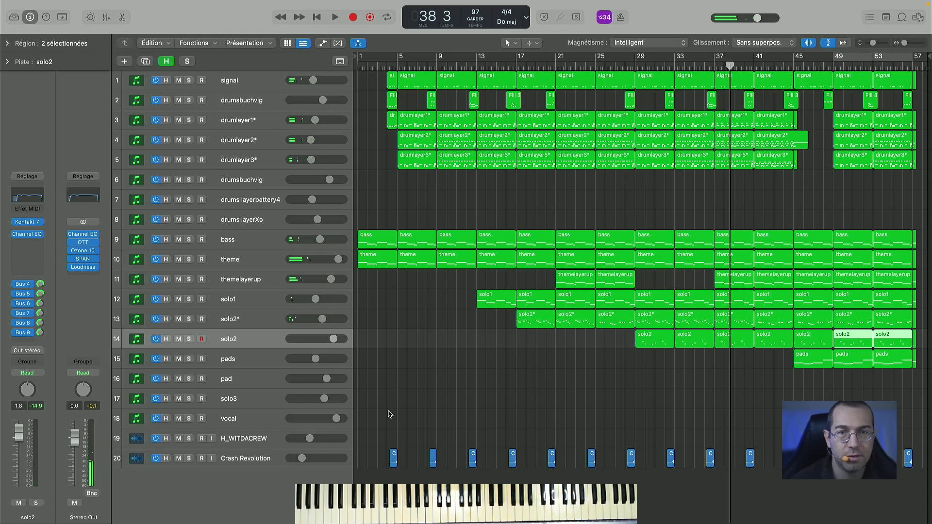
# - Select the pads track, place the playhead at bar 45, and solo the track
pyautogui.click(259, 361)
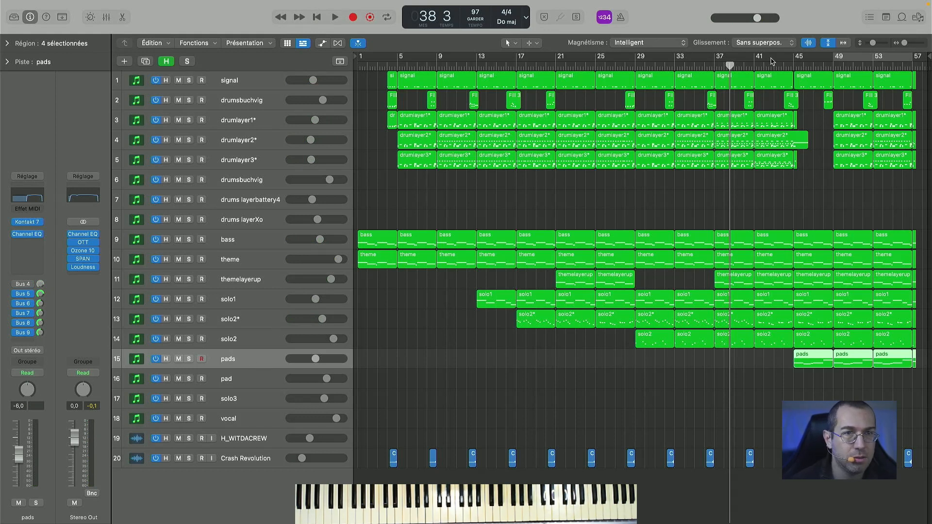
pyautogui.click(792, 68)
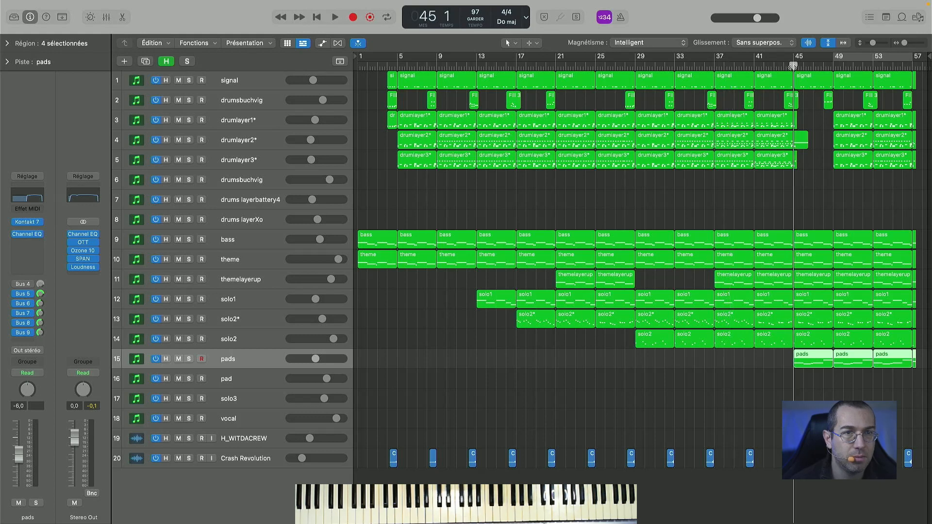
pyautogui.click(189, 359)
# - Open the pads track's Kontakt instrument, look through the Melted Vibes presets including the Synth category, and close the instrument
pyautogui.click(26, 222)
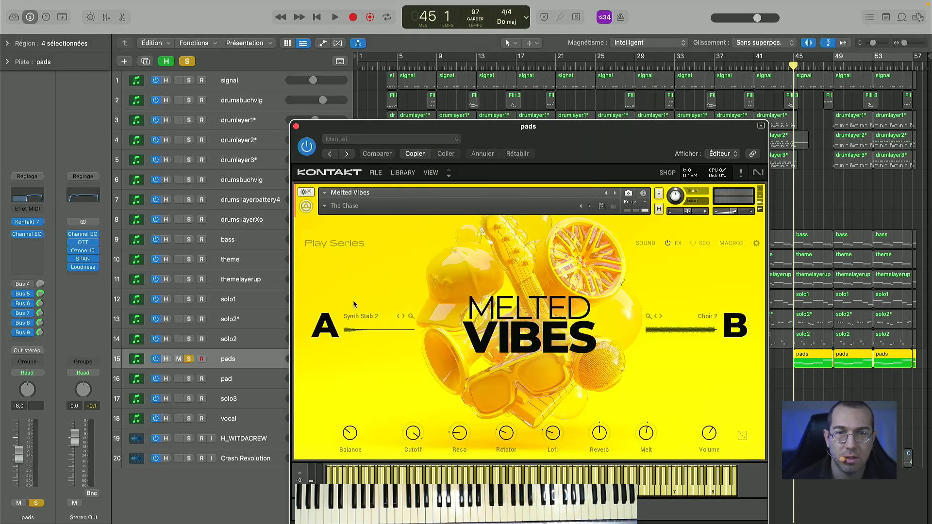
pyautogui.click(325, 208)
pyautogui.moveTo(377, 329)
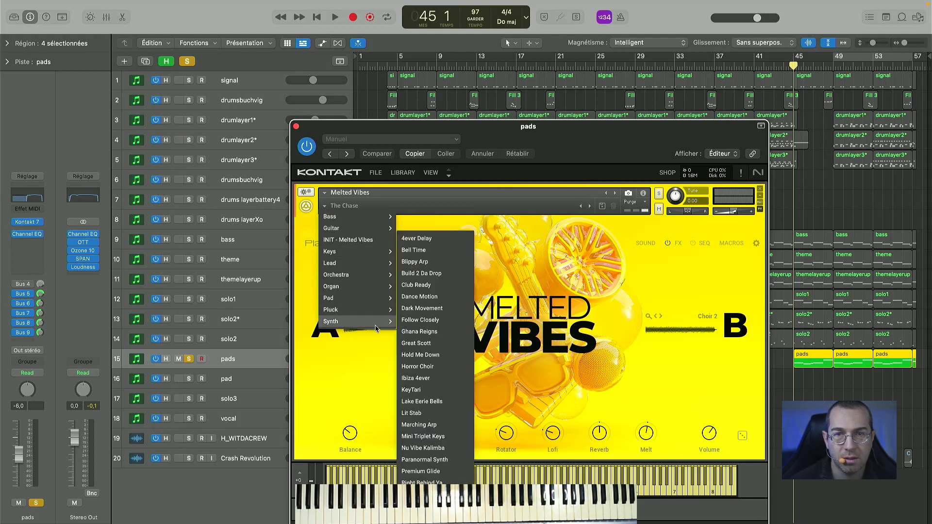
pyautogui.moveTo(348, 297)
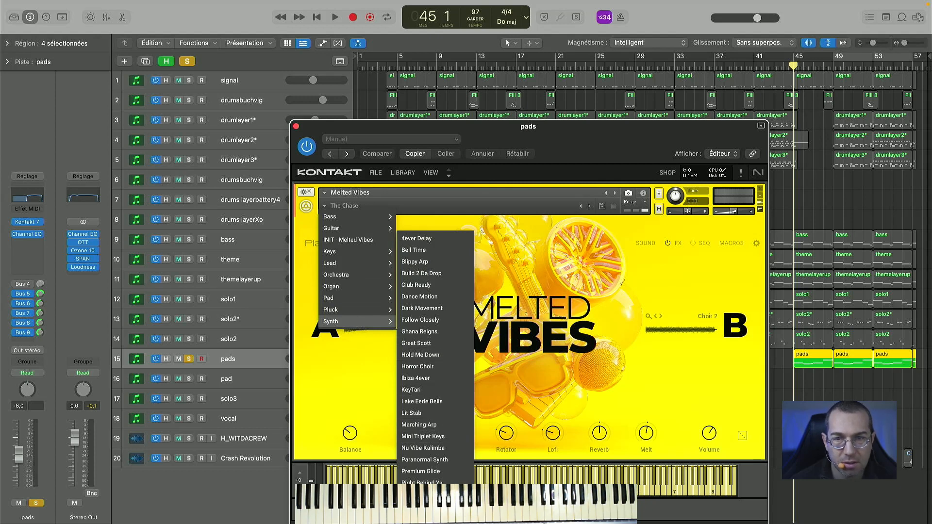
pyautogui.click(346, 377)
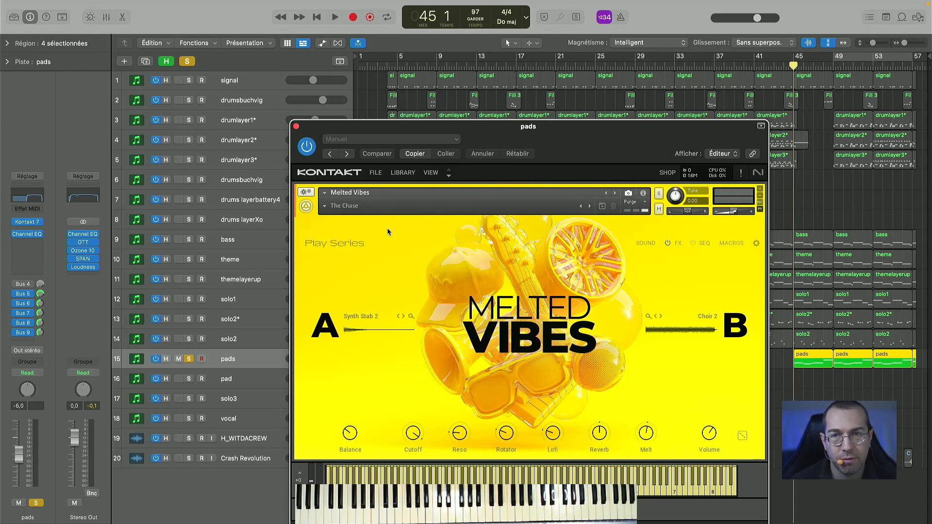
pyautogui.click(297, 127)
# - Listen to the isolated pads from bar 45, stop playback, and unsolo the track
pyautogui.press('space')
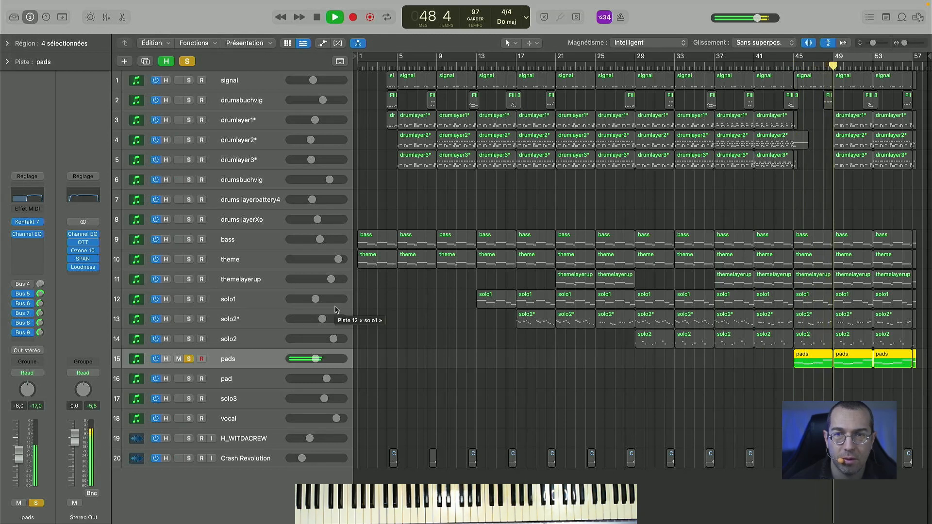
pyautogui.press('space')
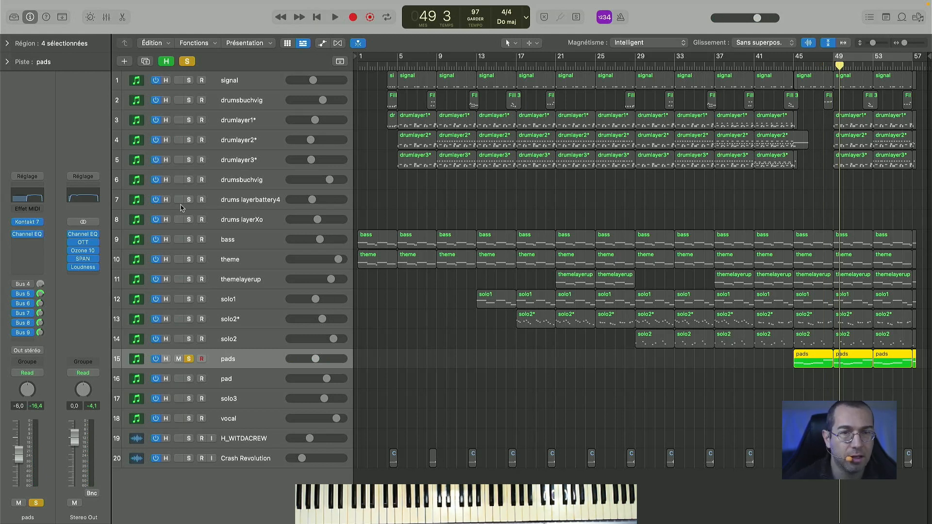
pyautogui.click(190, 359)
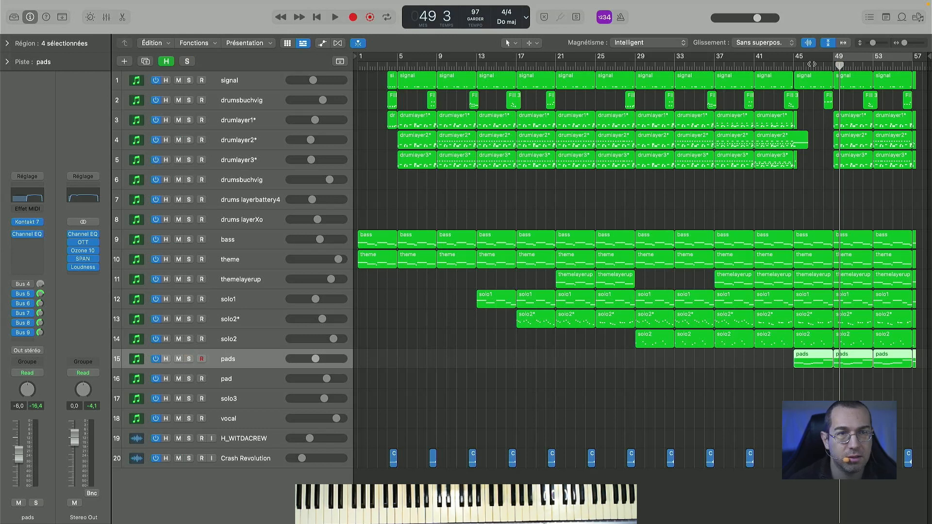
# - Play the full arrangement from bar 44 through its end at bar 57 and stop playback
pyautogui.click(784, 66)
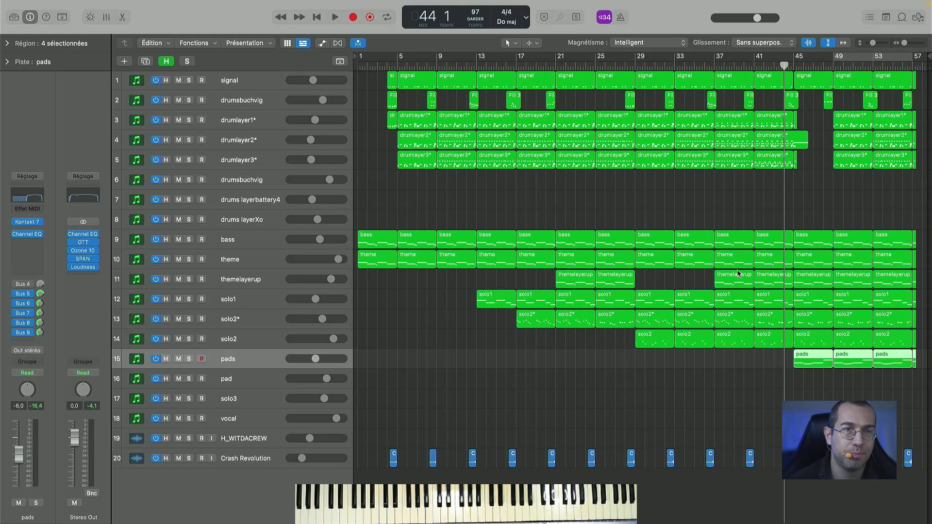
pyautogui.press('space')
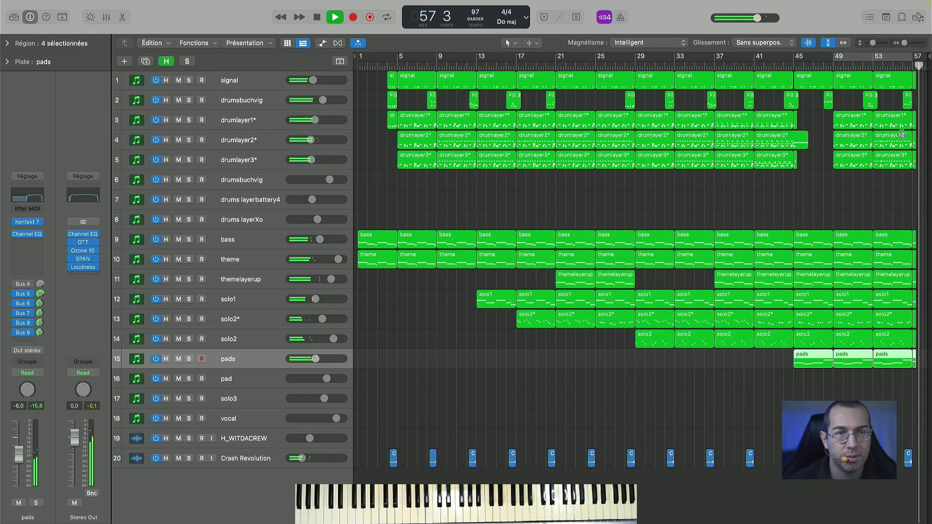
pyautogui.press('space')
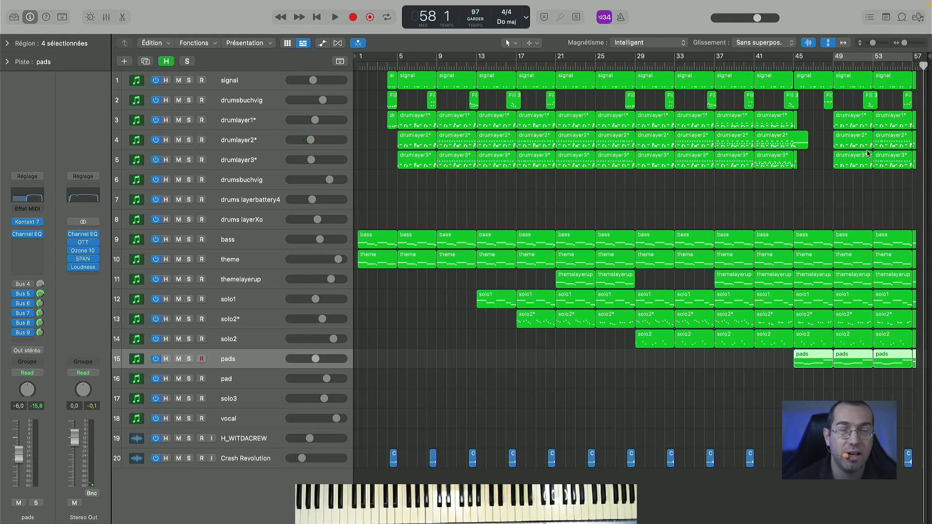
# - Move the playhead to the start of bar 49 and select the drumlayer1* track
pyautogui.click(829, 65)
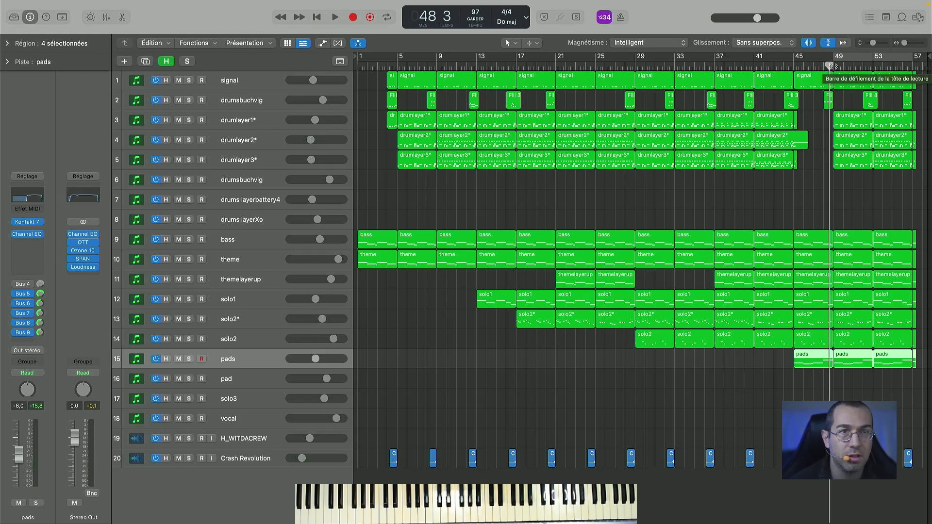
pyautogui.moveTo(829, 65); pyautogui.dragTo(832, 66)
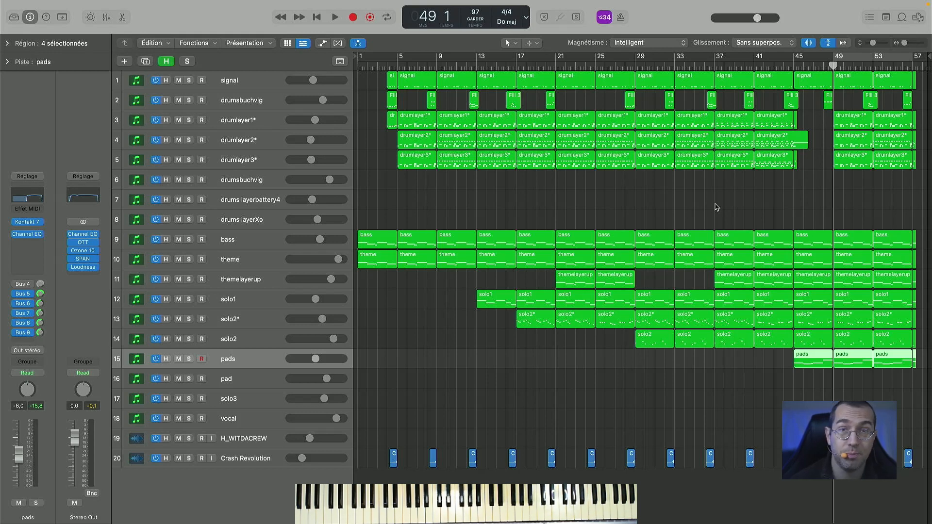
pyautogui.click(262, 121)
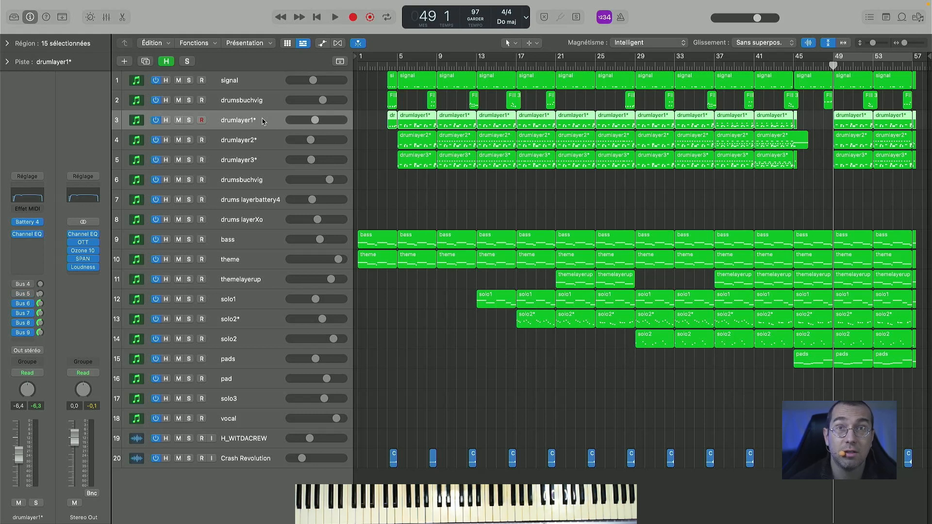